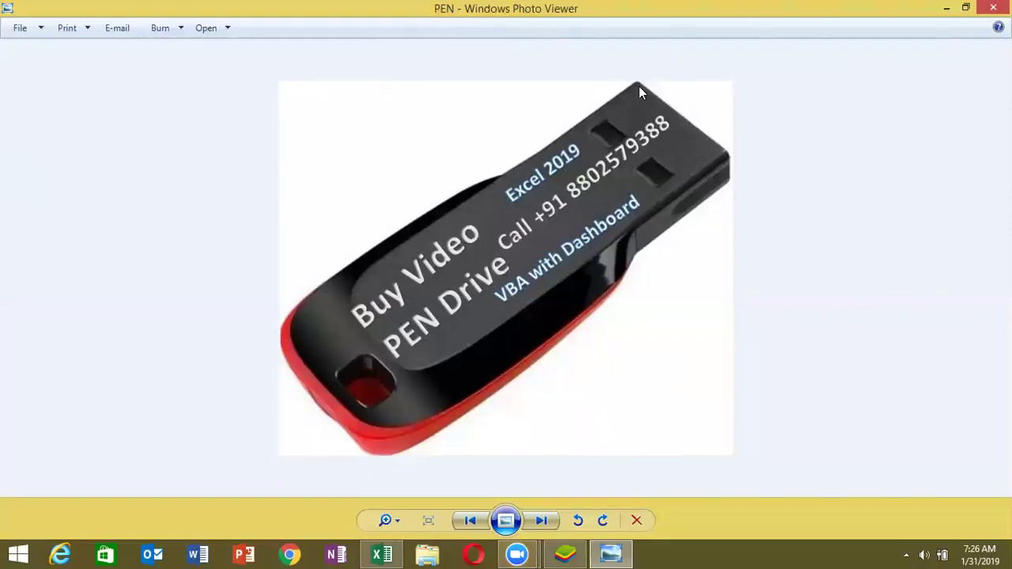
- Minimize the Photo Viewer window that shows the PEN image
click(943, 8)
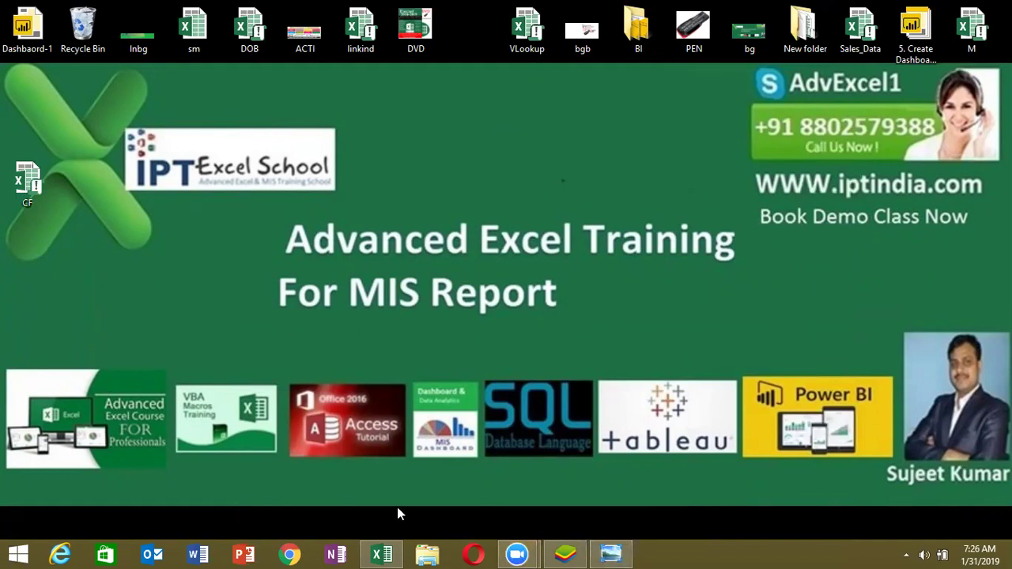
- Rename Sheet5 of the CF workbook to Data
click(386, 552)
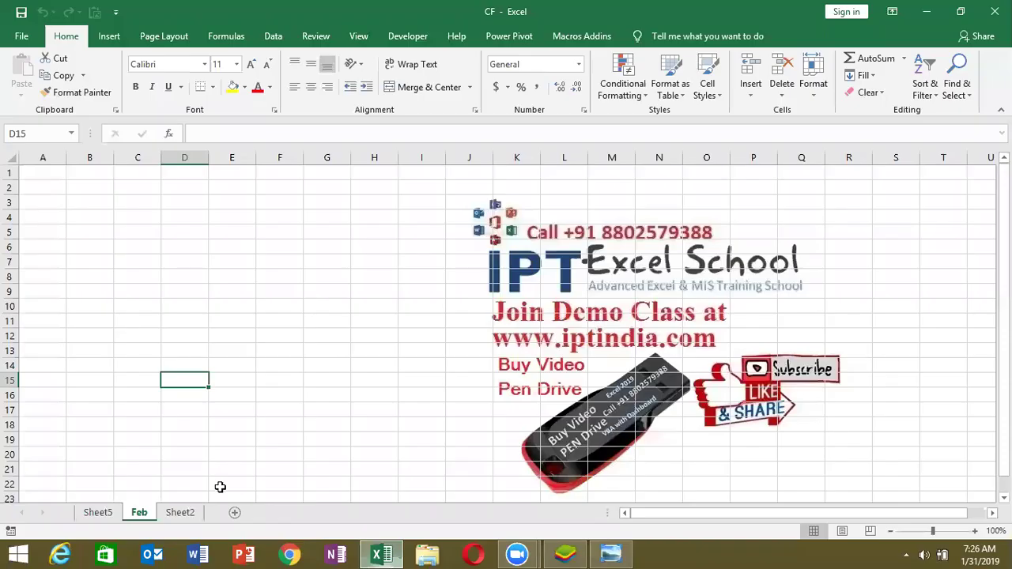
click(101, 512)
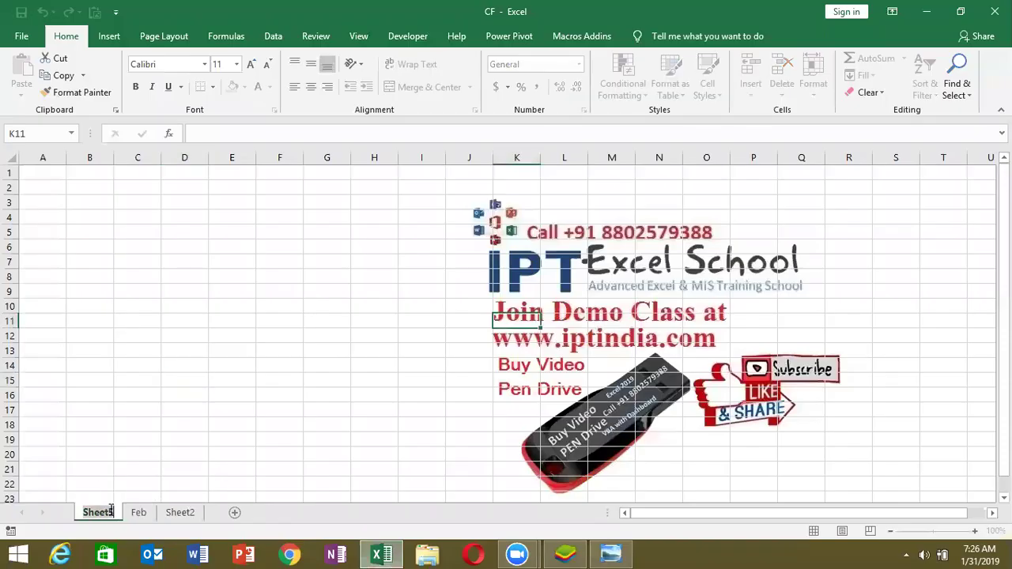
text(Data)
key(Return)
click(120, 401)
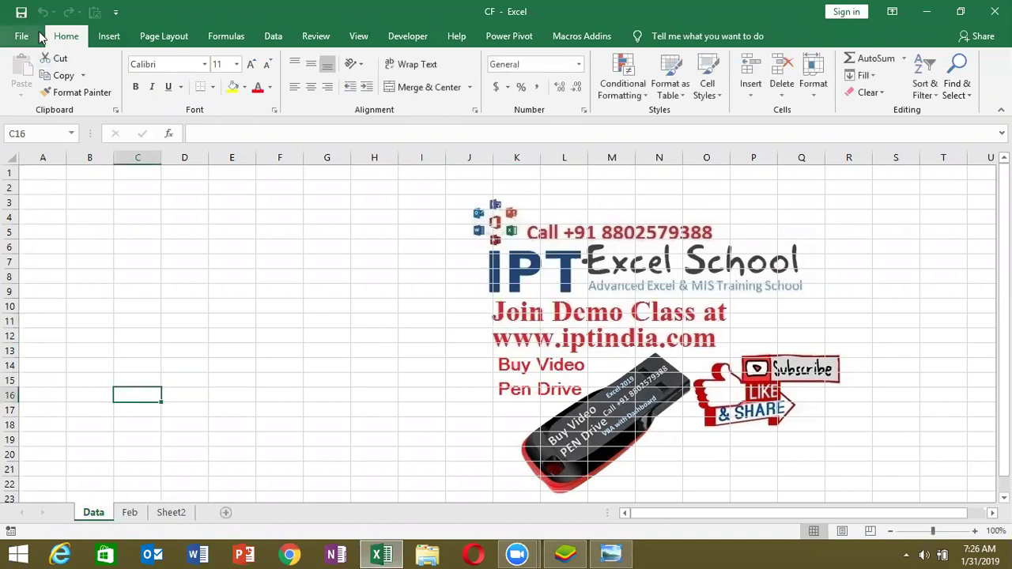
- Open VLookup.xlsm from the desktop without updating external links
key(super+d)
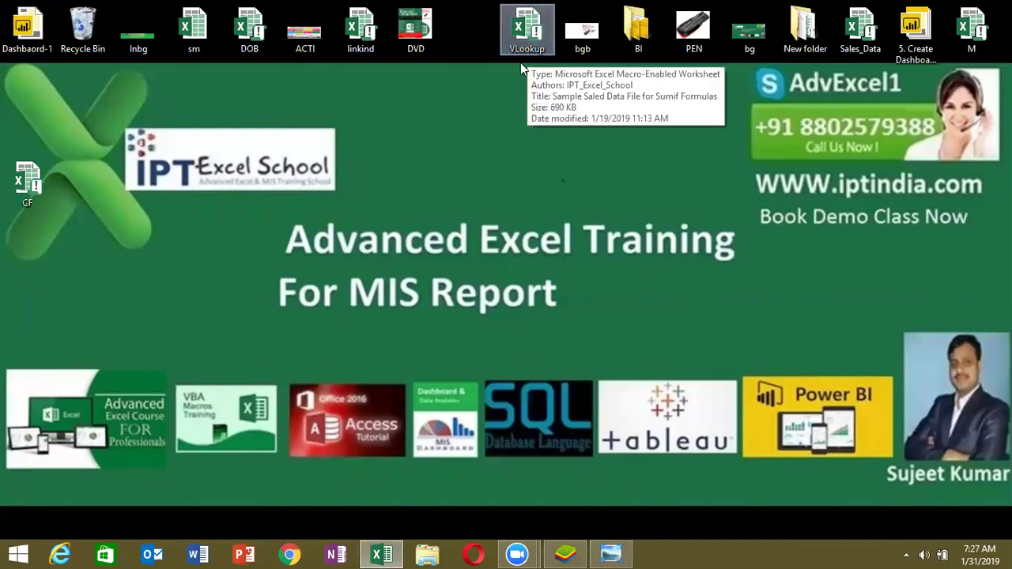
double_click(522, 32)
mouse_move(381, 555)
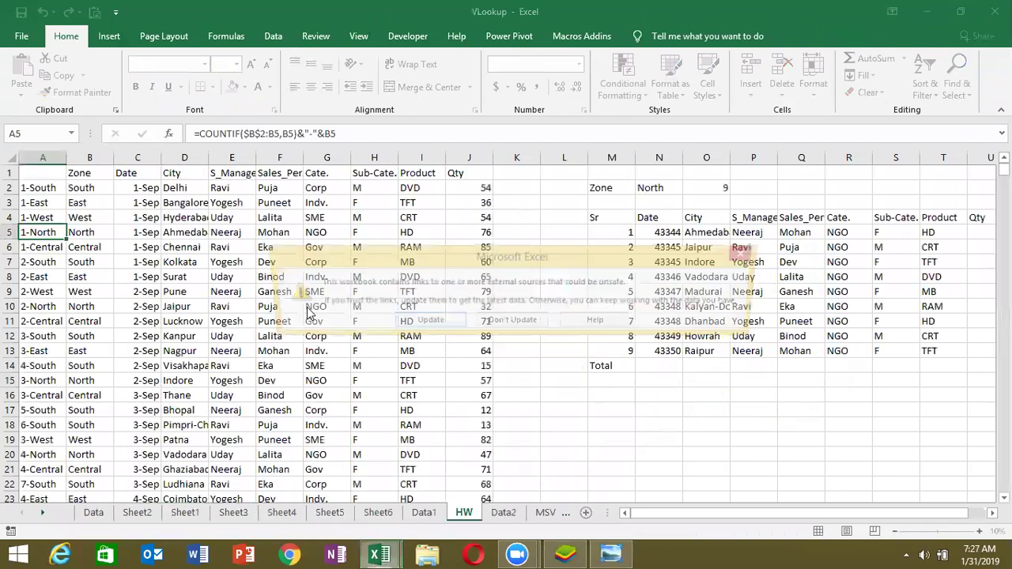
click(487, 321)
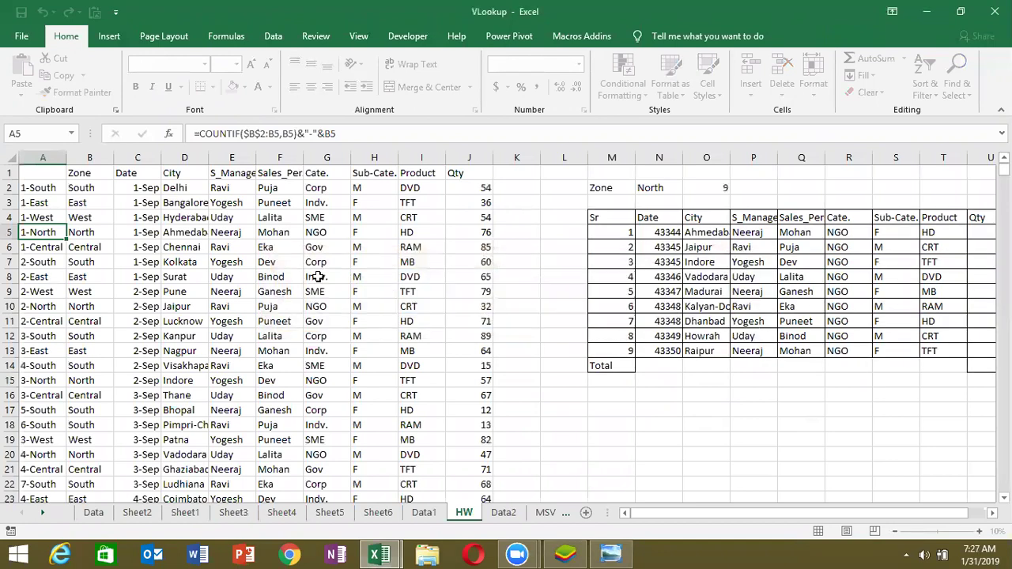
- Copy the full sales table from VLookup's Data sheet into CF's Data sheet at A1
click(93, 513)
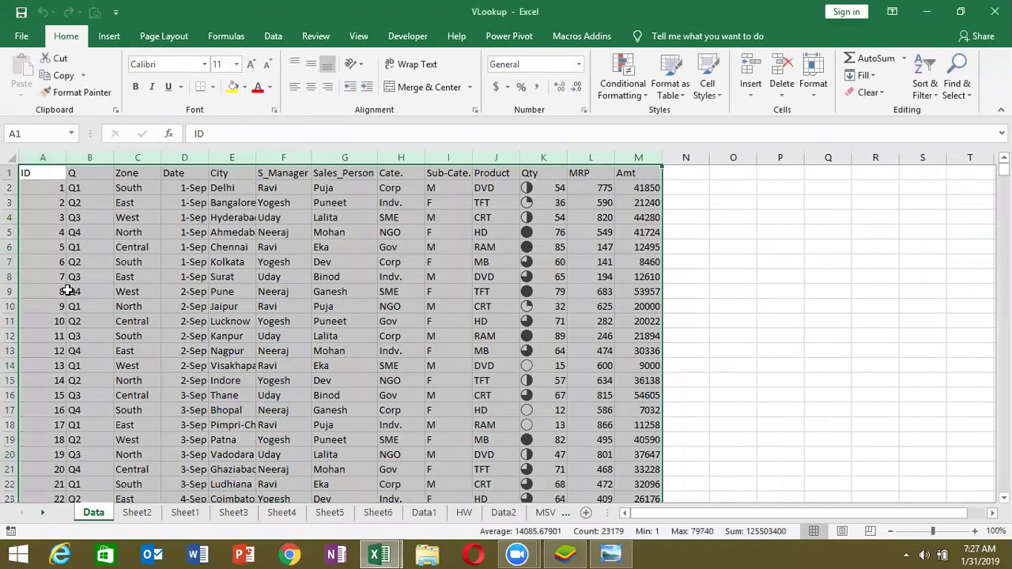
key(ctrl+shift+Up)
key(shift+Down)
key(ctrl+shift+Down)
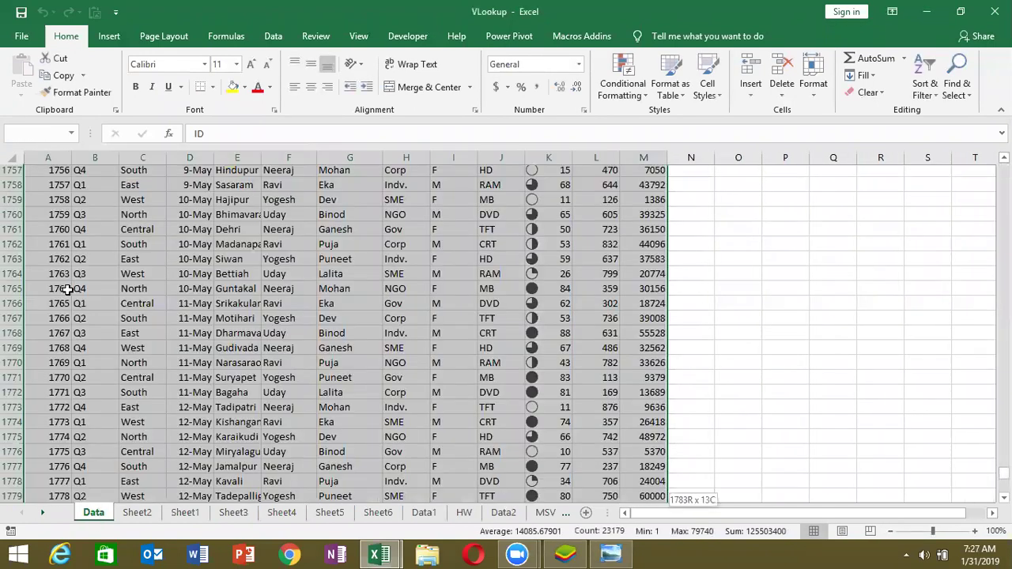
key(ctrl+c)
key(ctrl+Tab)
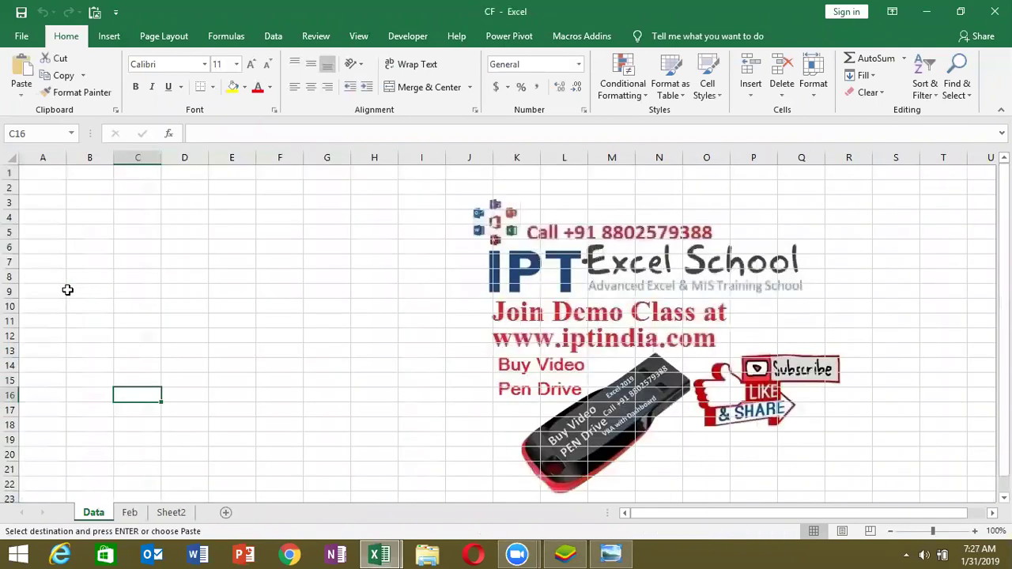
key(ctrl+Up)
key(Left)
key(Left)
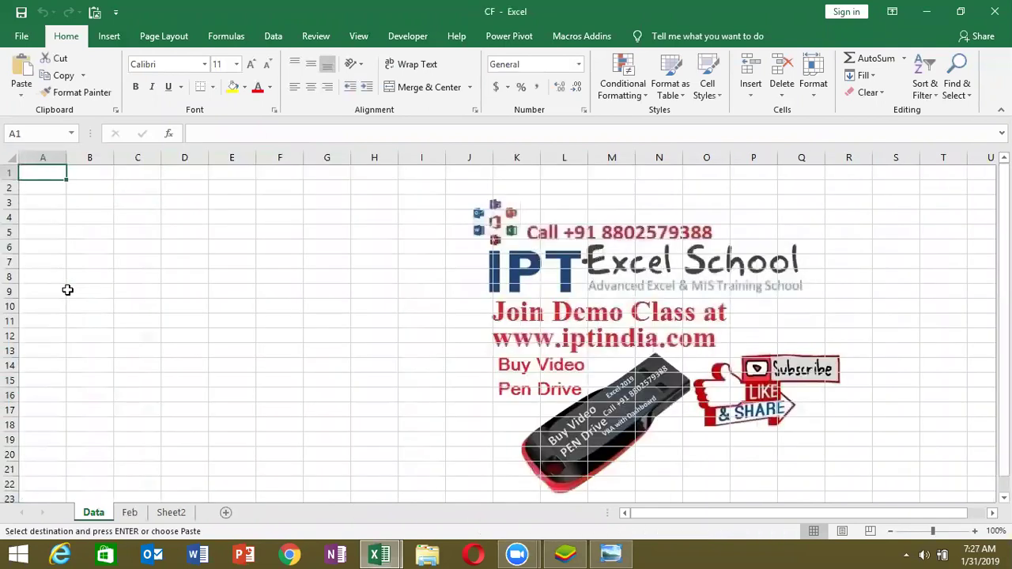
key(ctrl+v)
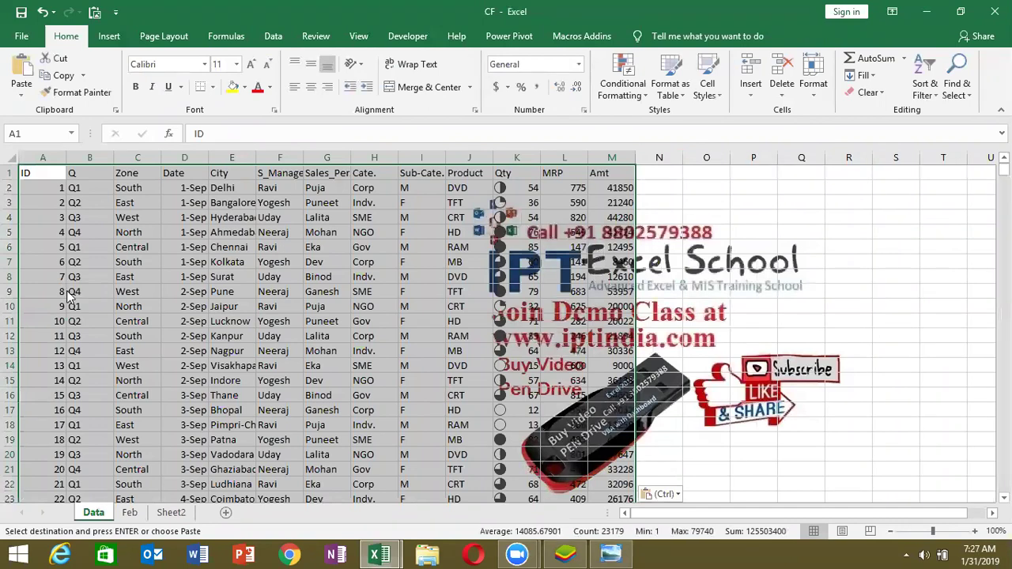
key(ctrl+Tab)
key(ctrl+Home)
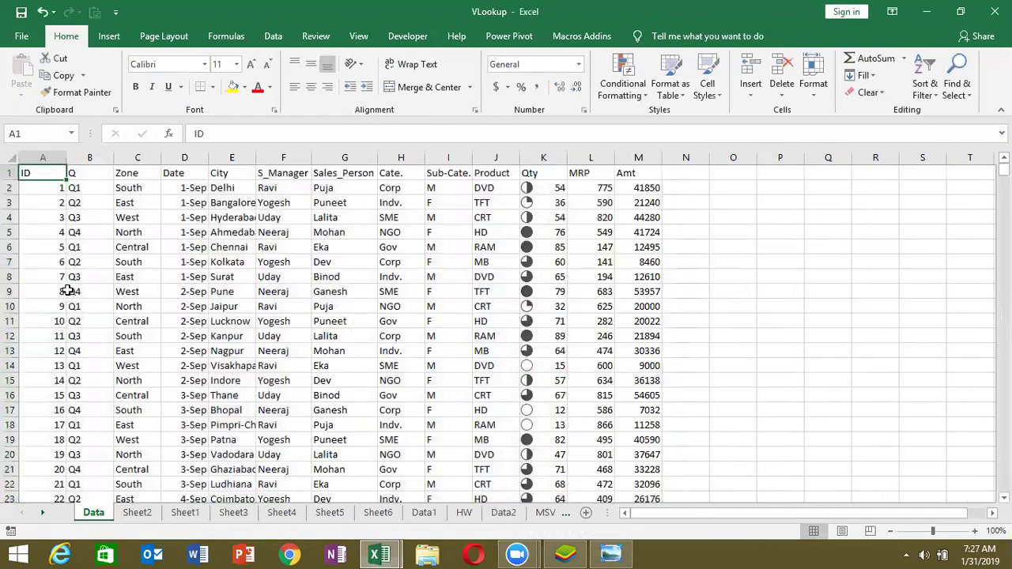
- Copy the lookup table A2:M9 from VLookup's Sheet1 to cell A1 of CF's Feb sheet
click(139, 514)
click(176, 514)
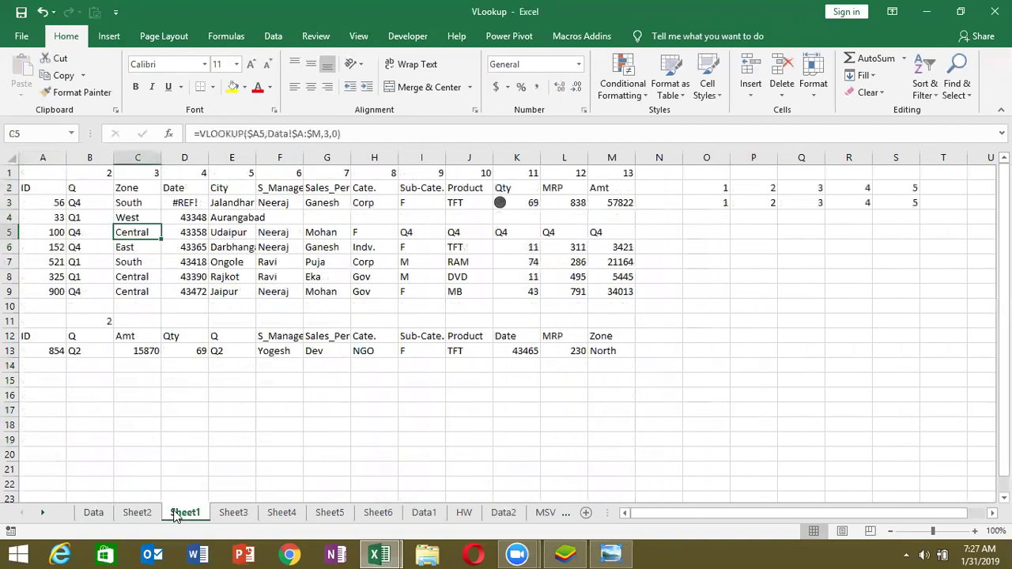
click(13, 187)
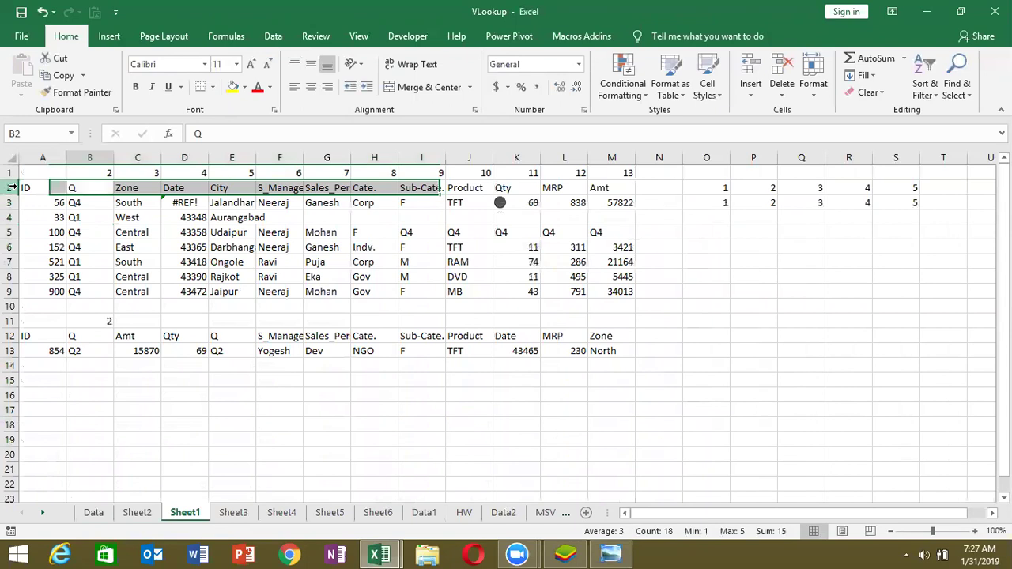
key(ctrl+shift+Right)
key(ctrl+shift+Down)
key(ctrl+shift+Down)
key(ctrl+c)
key(ctrl+Tab)
key(ctrl+a)
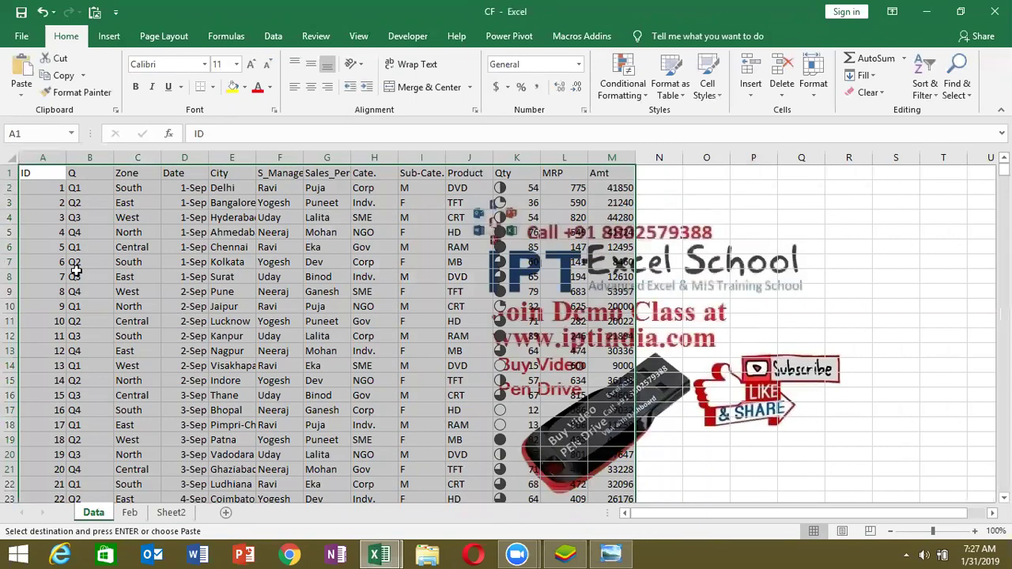
click(131, 513)
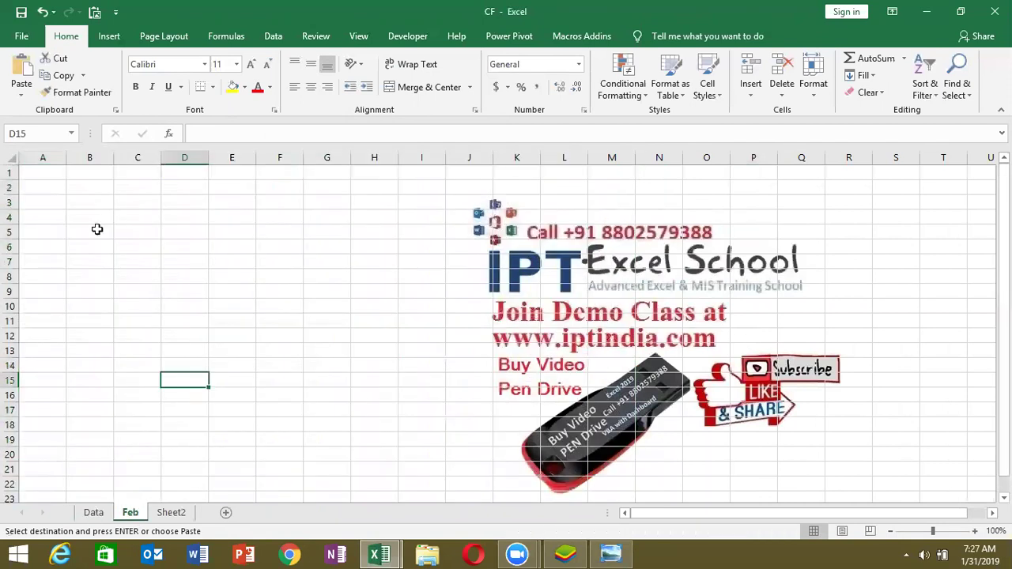
click(54, 216)
key(ctrl+Home)
key(ctrl+v)
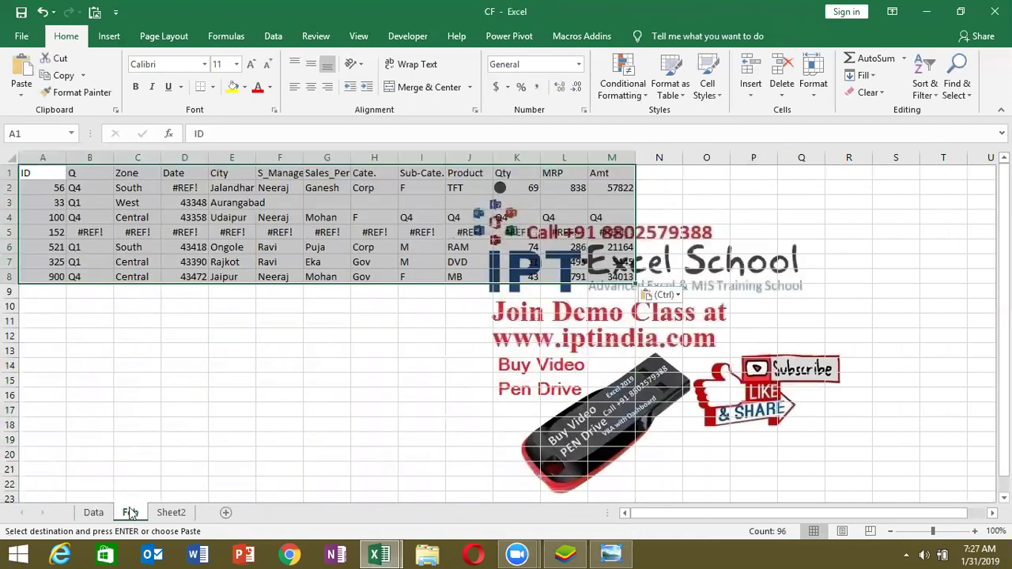
- Rename Feb to Vlookup and clear B2:M8, keeping only headers and IDs
click(131, 513)
text(Vlookup)
click(136, 436)
drag(88, 193, 611, 275)
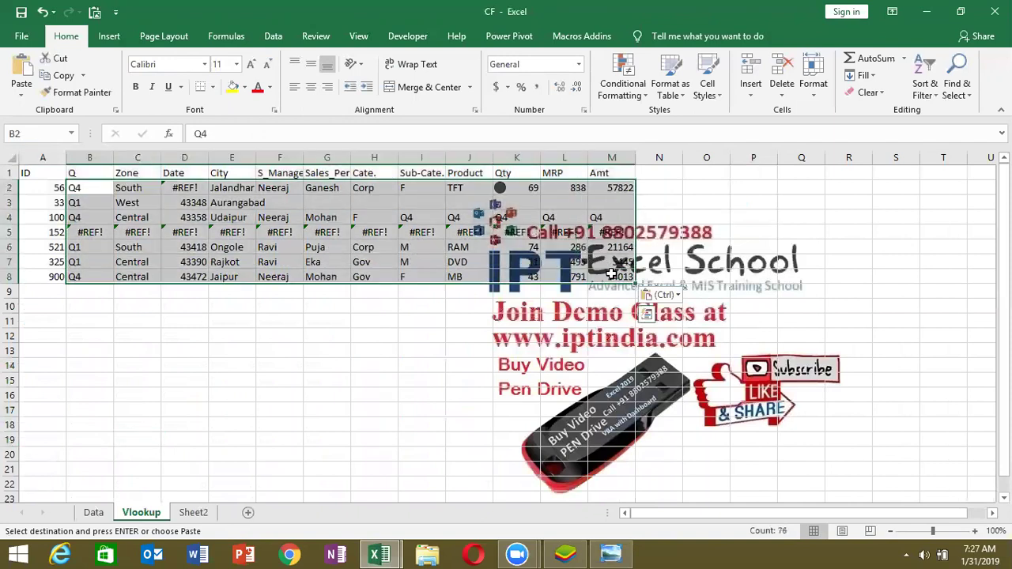
key(Delete)
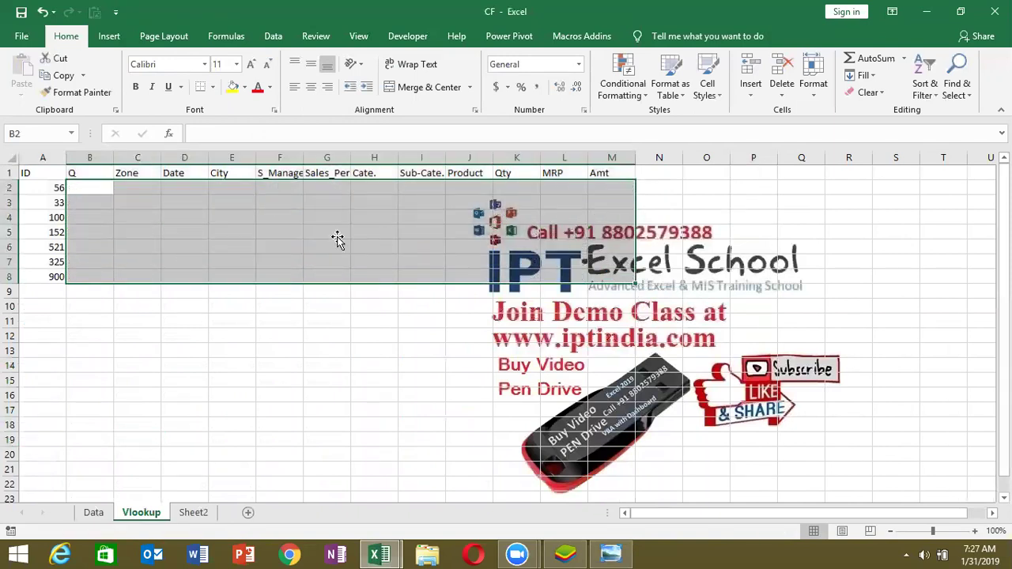
- Close the VLookup workbook without saving changes
click(337, 234)
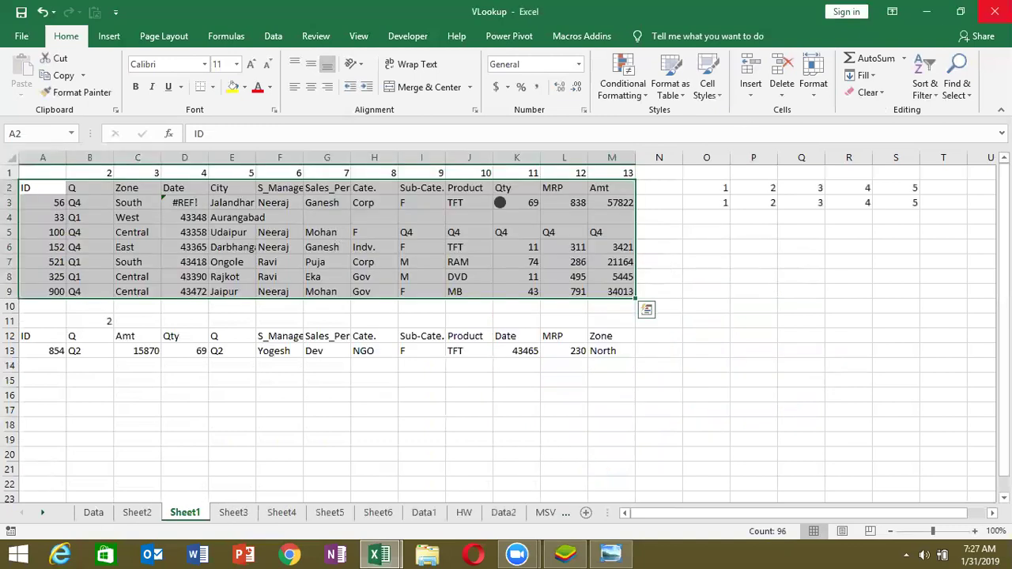
click(995, 11)
click(531, 296)
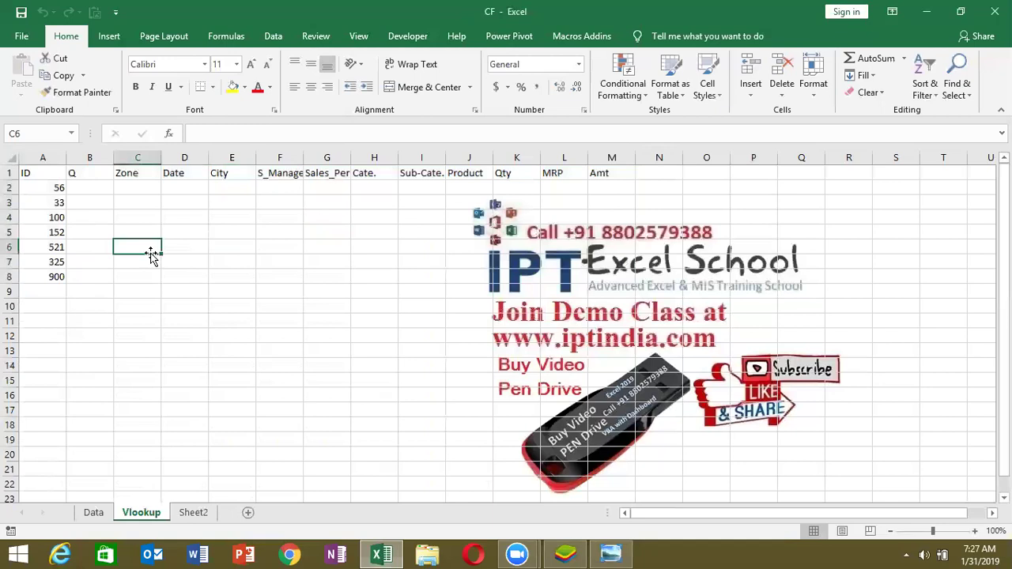
click(93, 512)
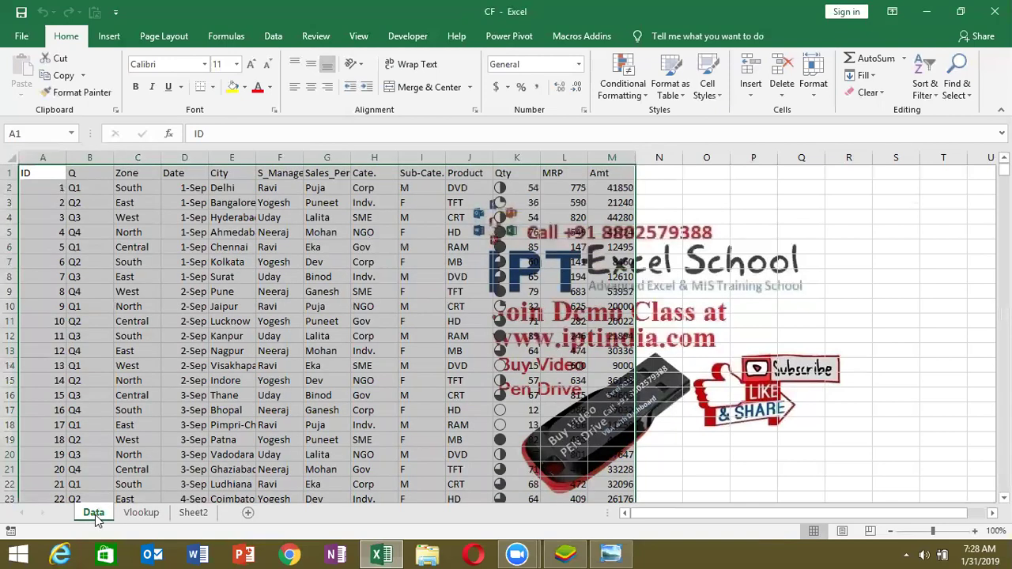
click(98, 262)
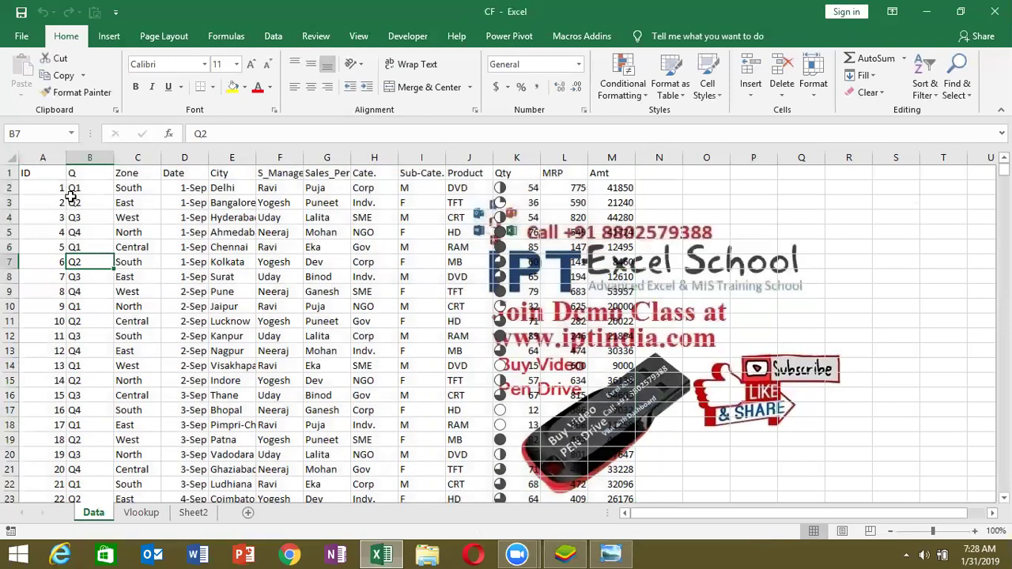
mouse_move(61, 194)
mouse_down()
mouse_move(61, 265)
mouse_move(432, 227)
mouse_move(432, 242)
mouse_up()
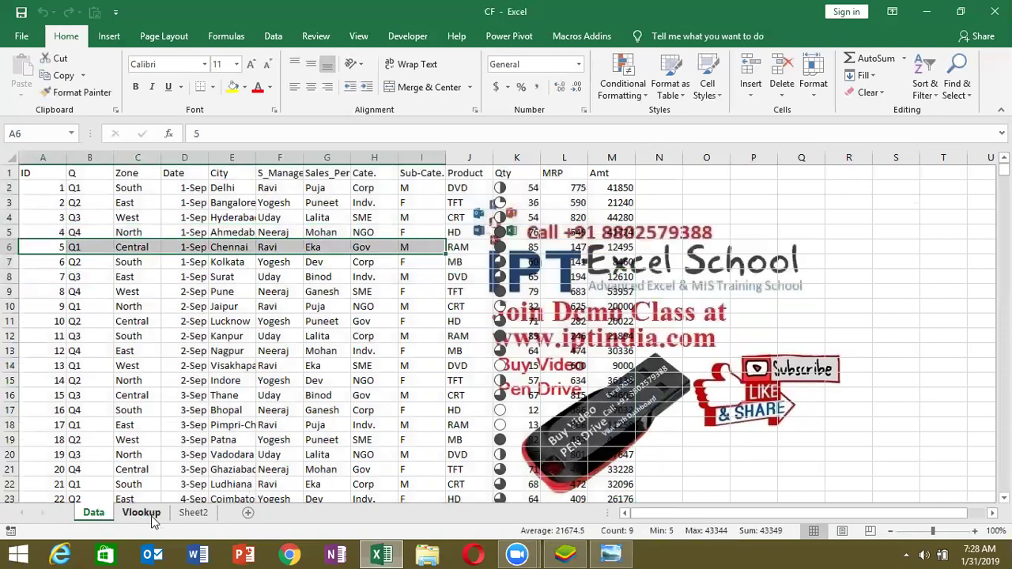
click(141, 512)
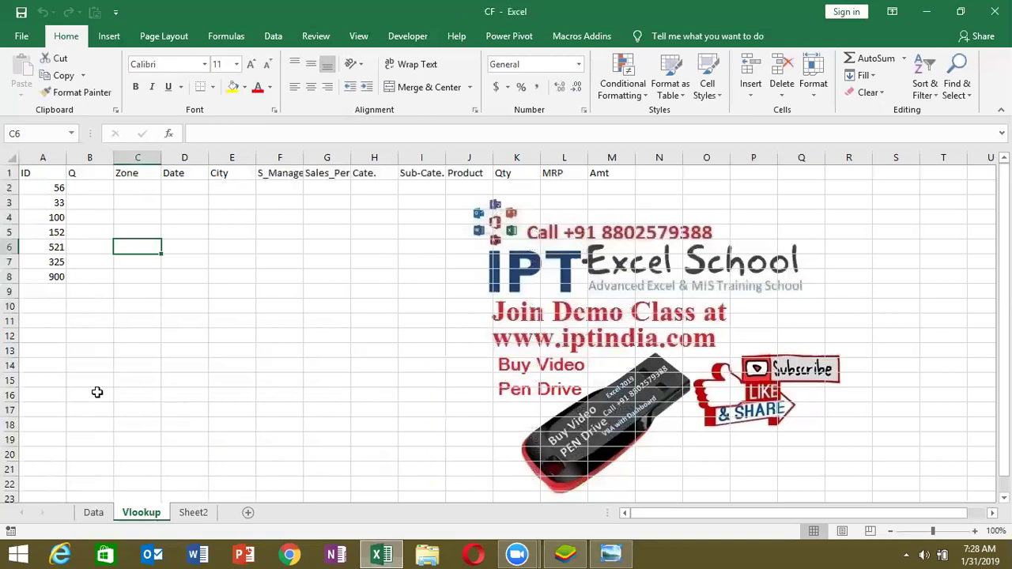
click(105, 519)
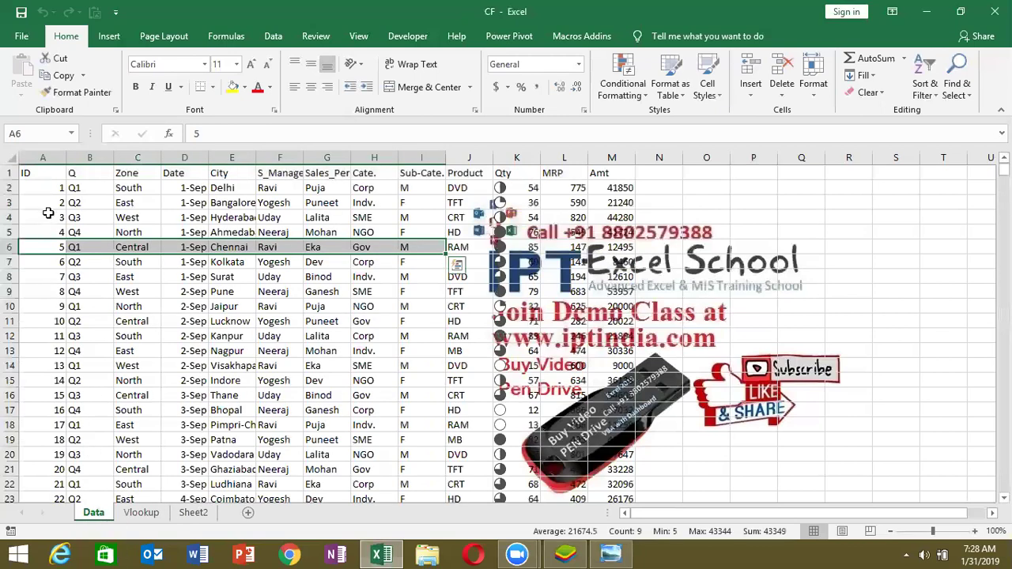
click(47, 158)
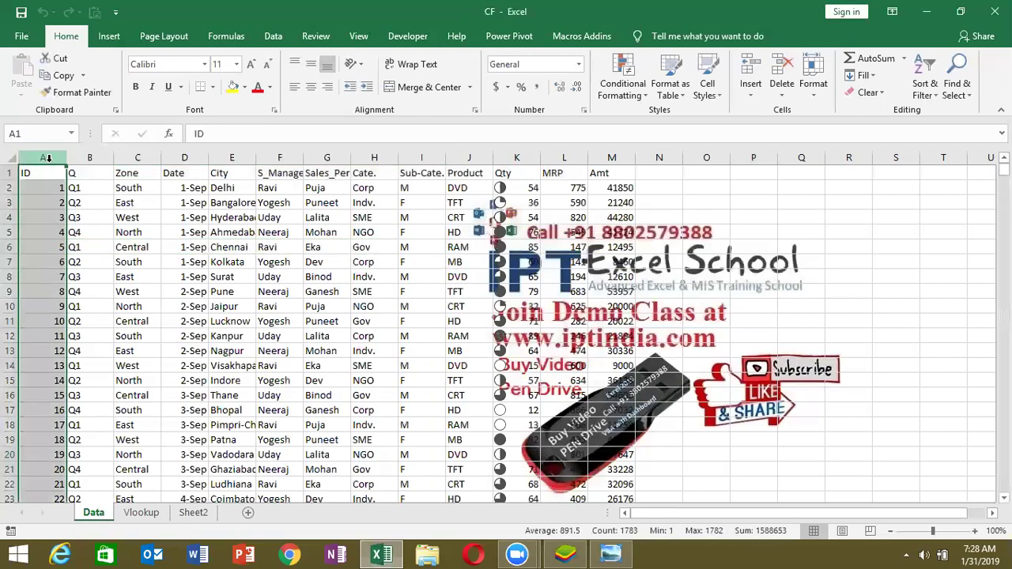
click(107, 219)
click(142, 514)
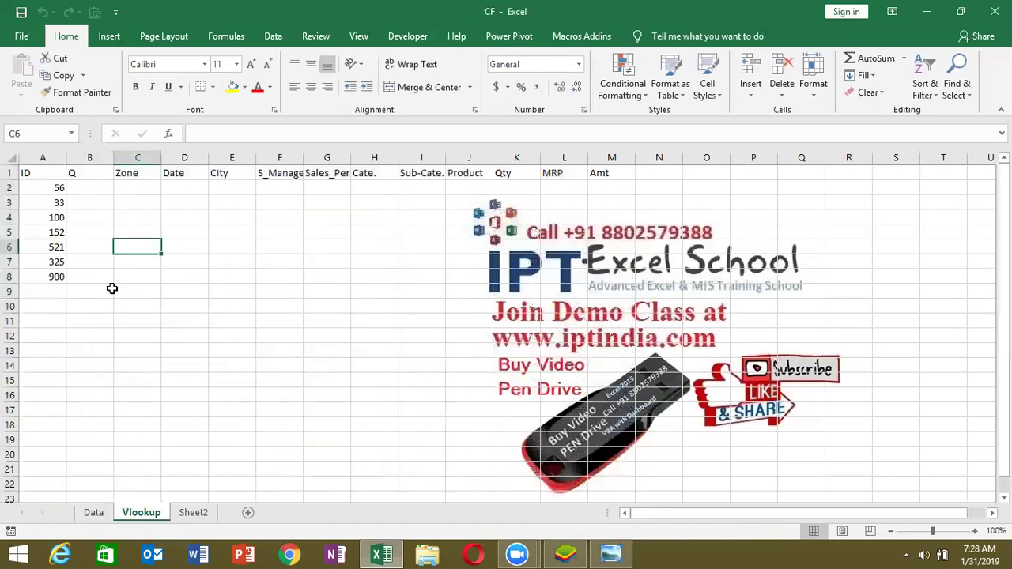
drag(61, 190, 62, 262)
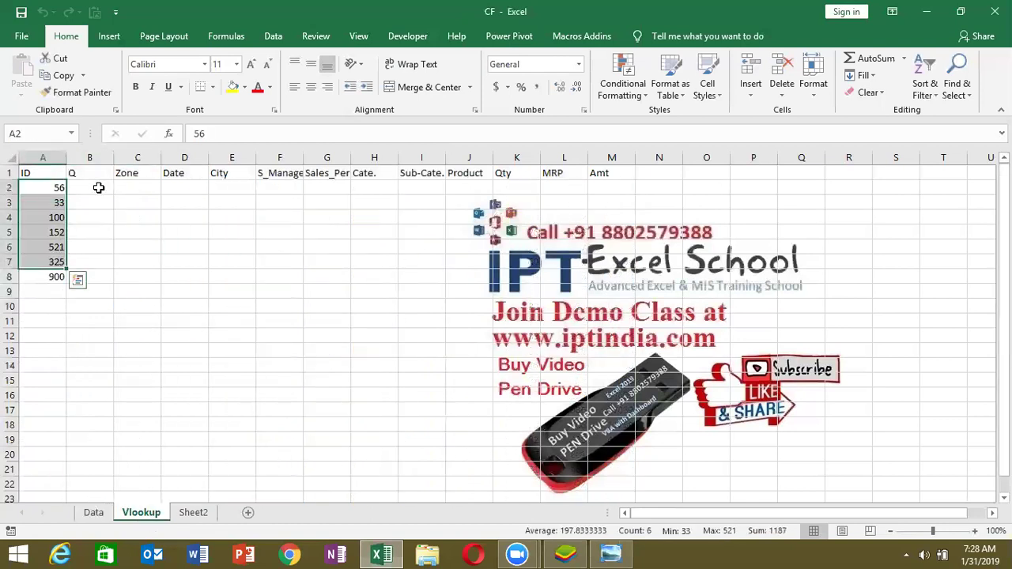
drag(61, 190, 61, 275)
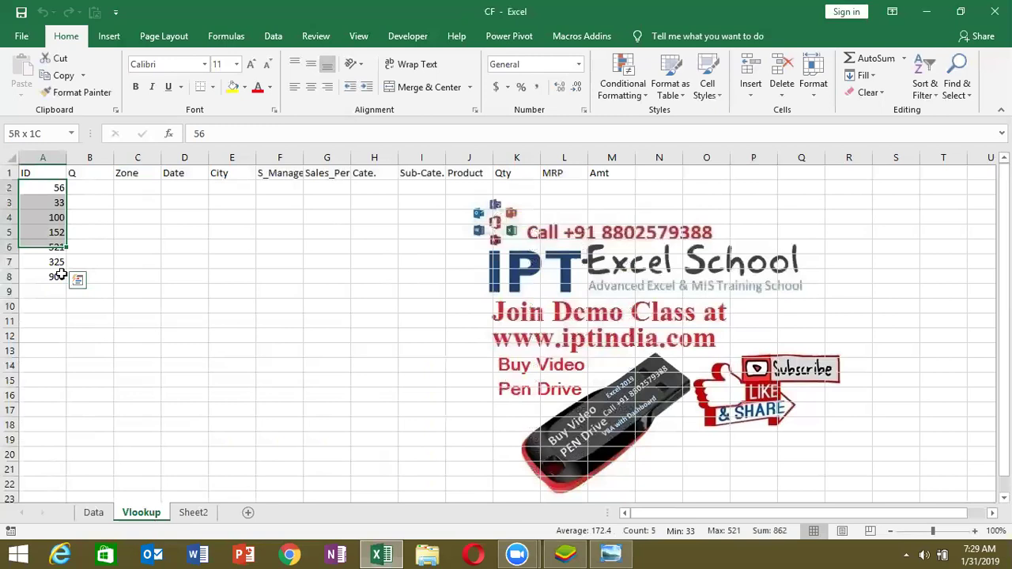
click(49, 191)
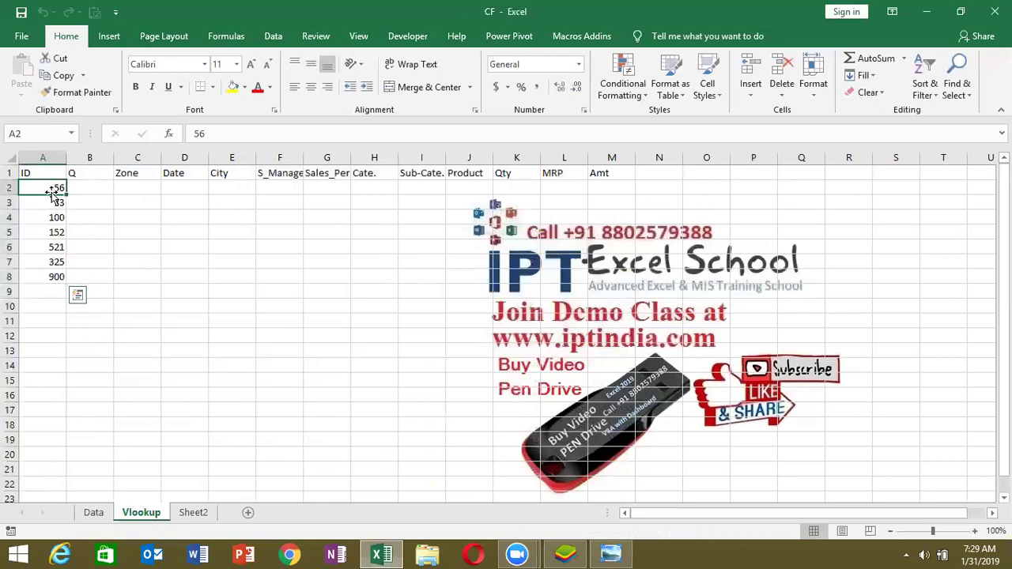
key(ctrl+c)
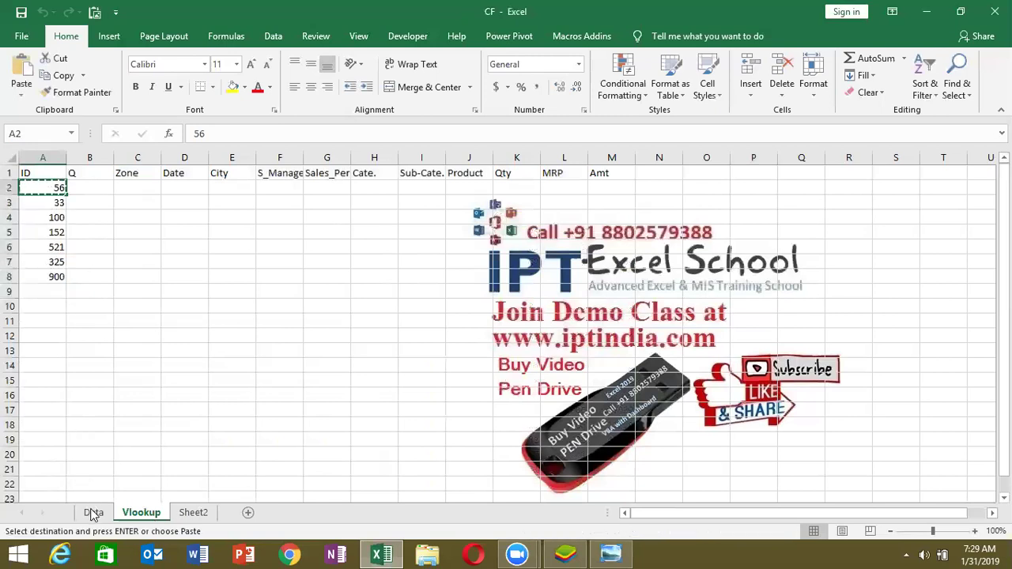
click(92, 512)
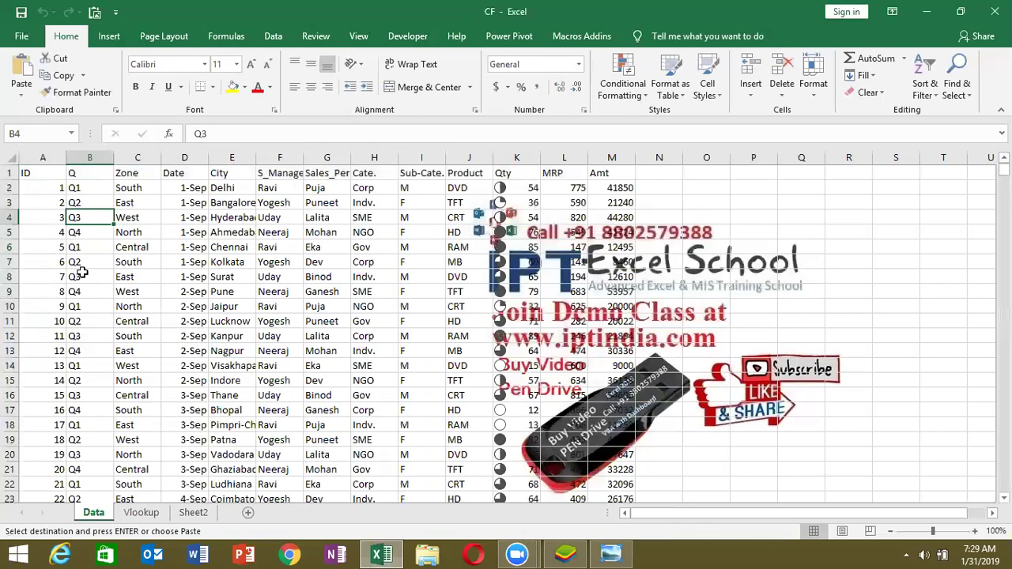
click(45, 156)
key(ctrl+f)
text(56)
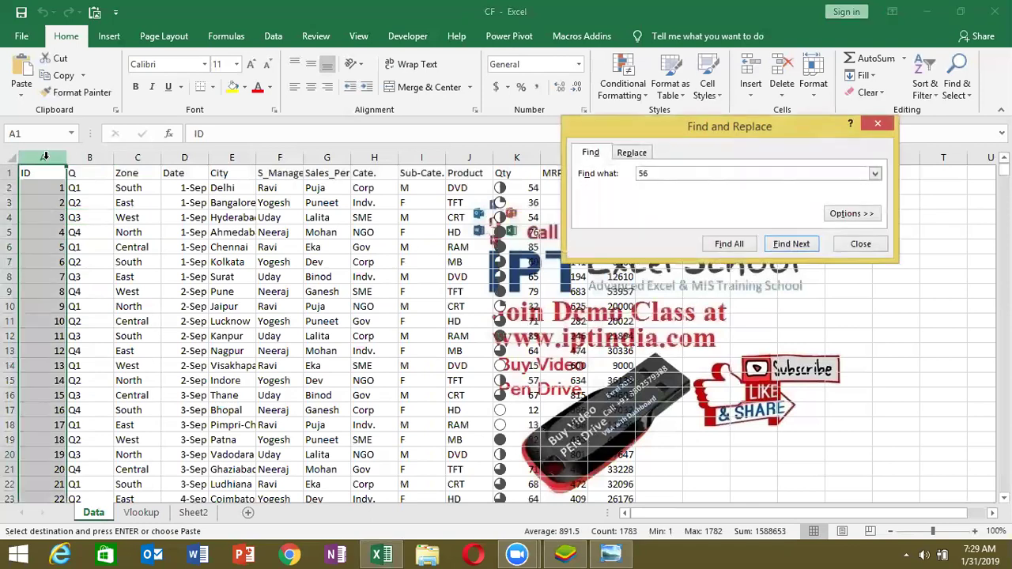
key(Return)
key(Escape)
key(Right)
key(ctrl+shift+Right)
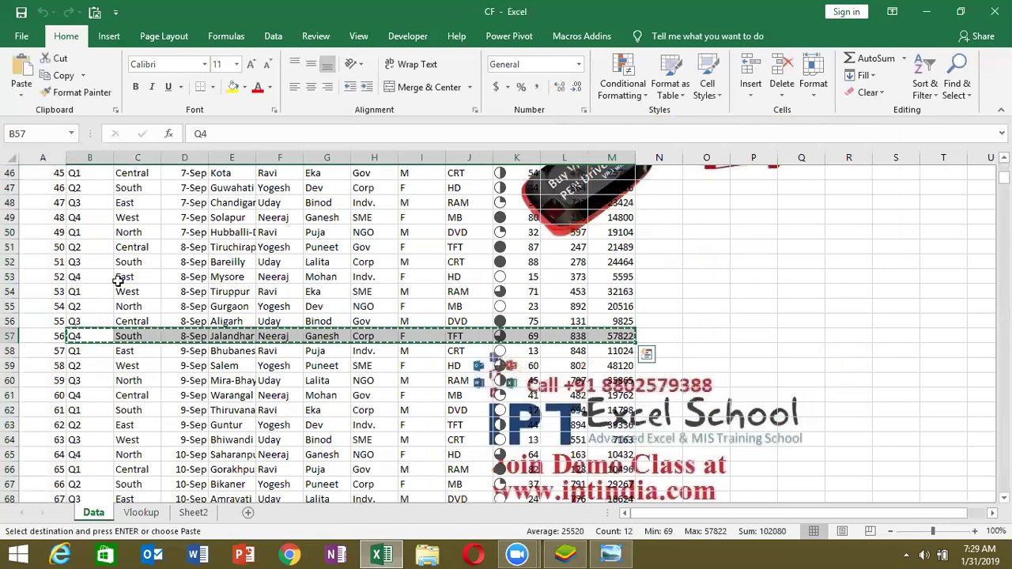
click(144, 512)
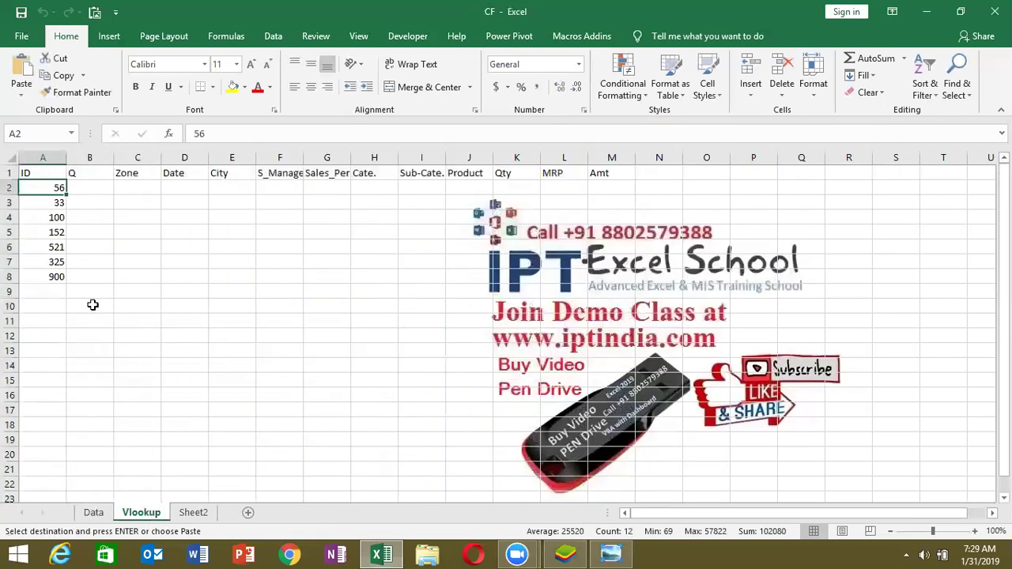
click(88, 189)
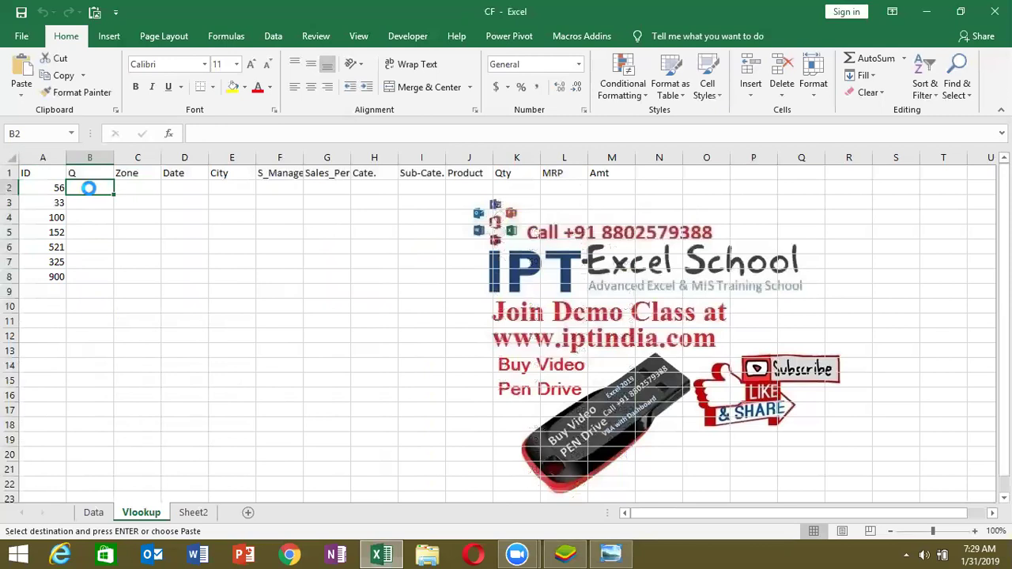
key(ctrl+v)
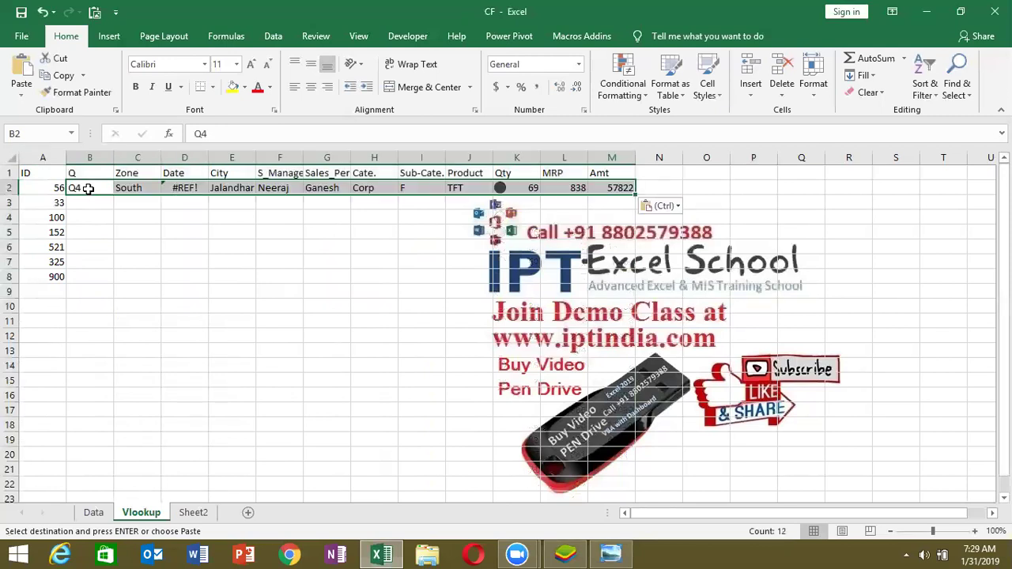
click(101, 511)
click(94, 316)
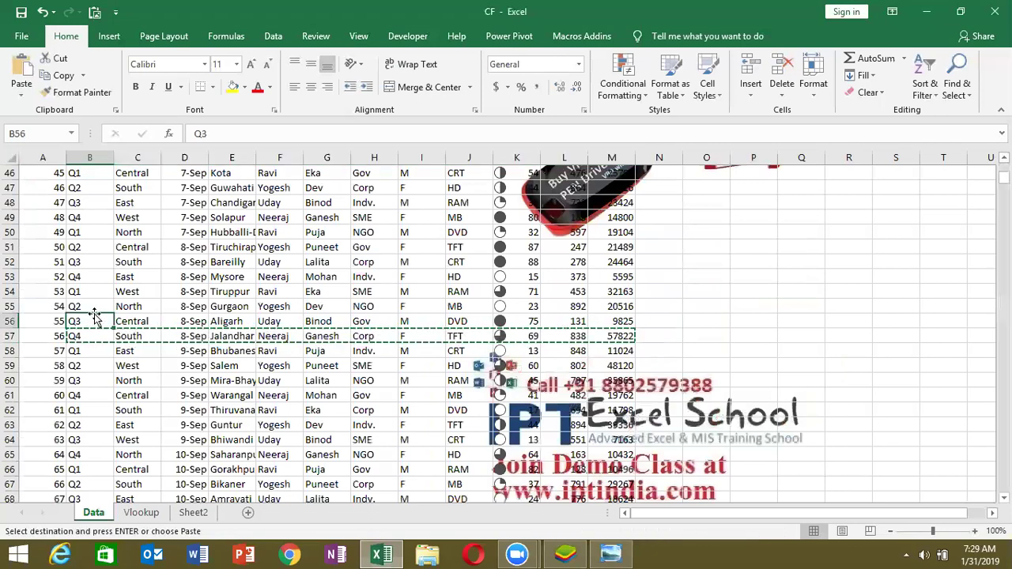
click(181, 338)
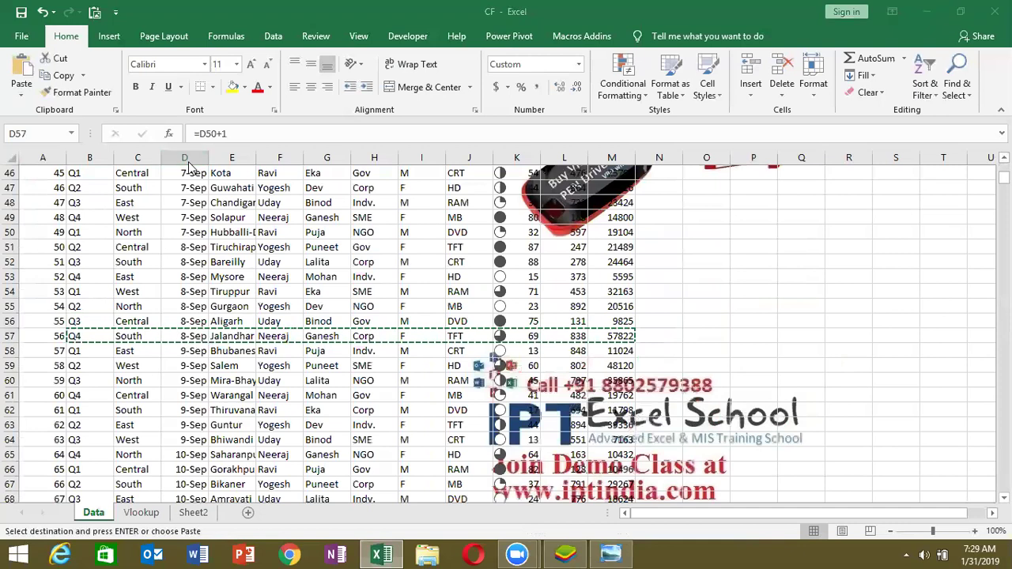
click(142, 514)
key(Return)
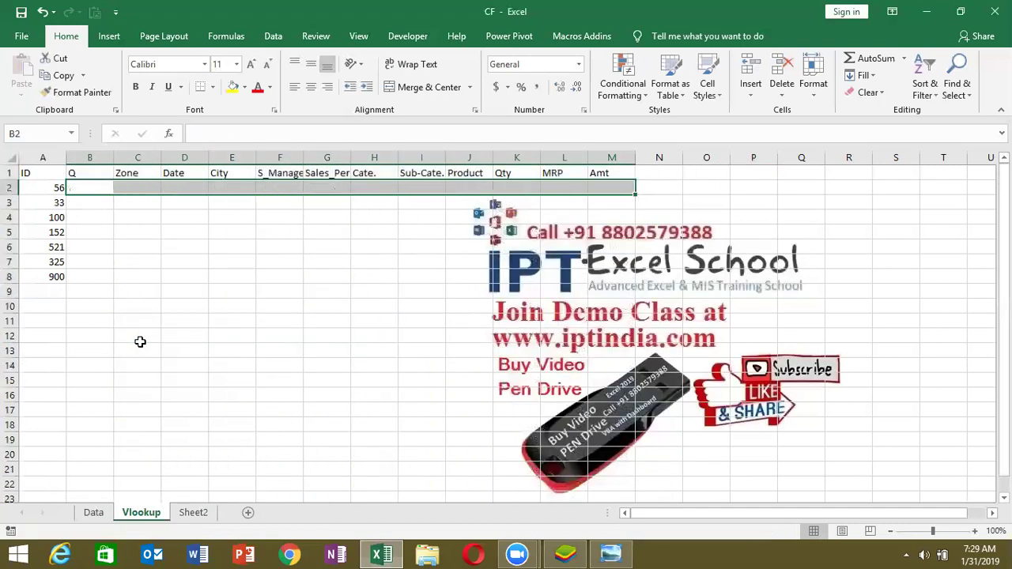
- Start a VLOOKUP in B2 using A2 as lookup value and Data columns A:M as table
key(Left)
key(Right)
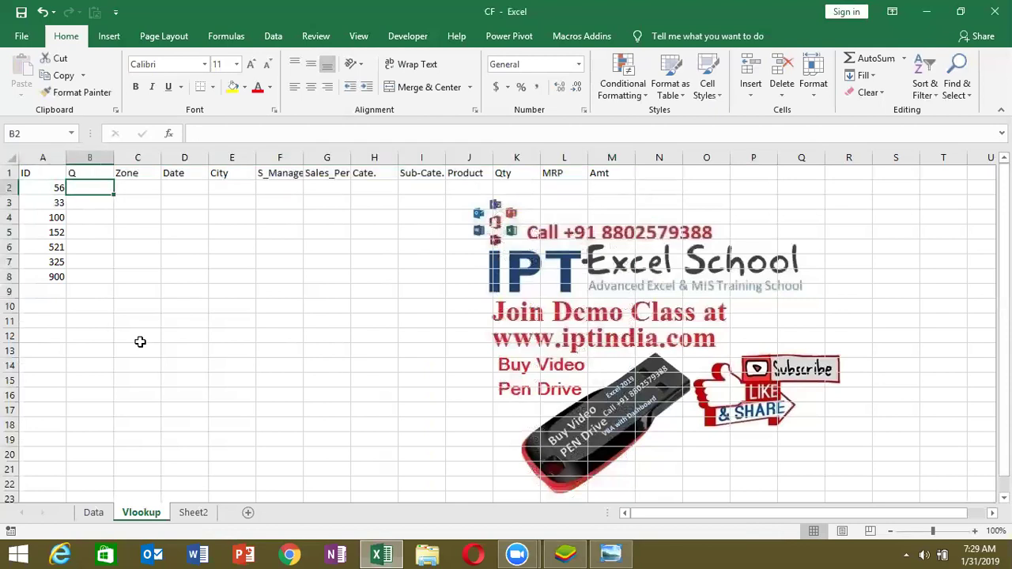
text(=vl)
key(Tab)
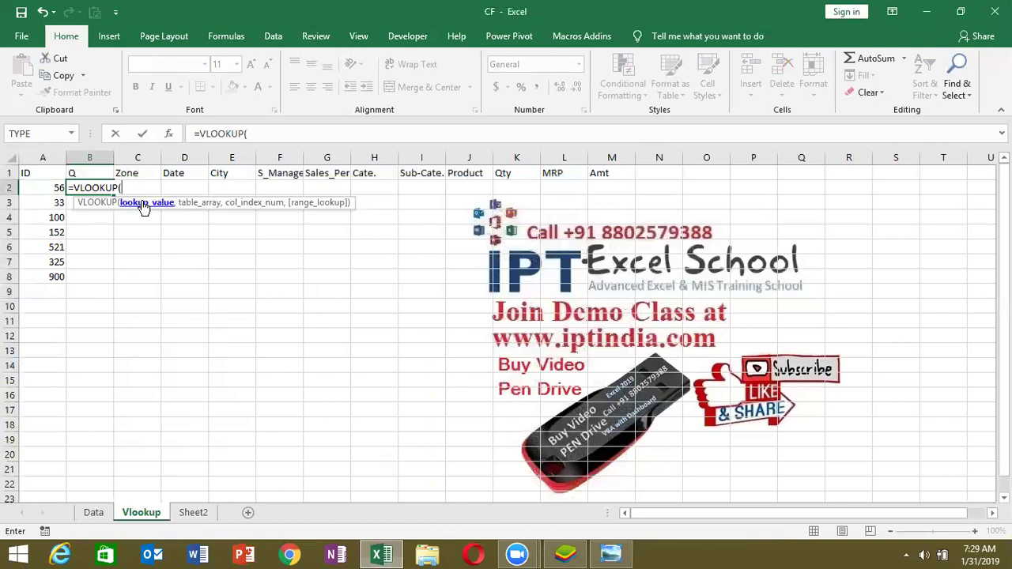
click(49, 187)
text(,)
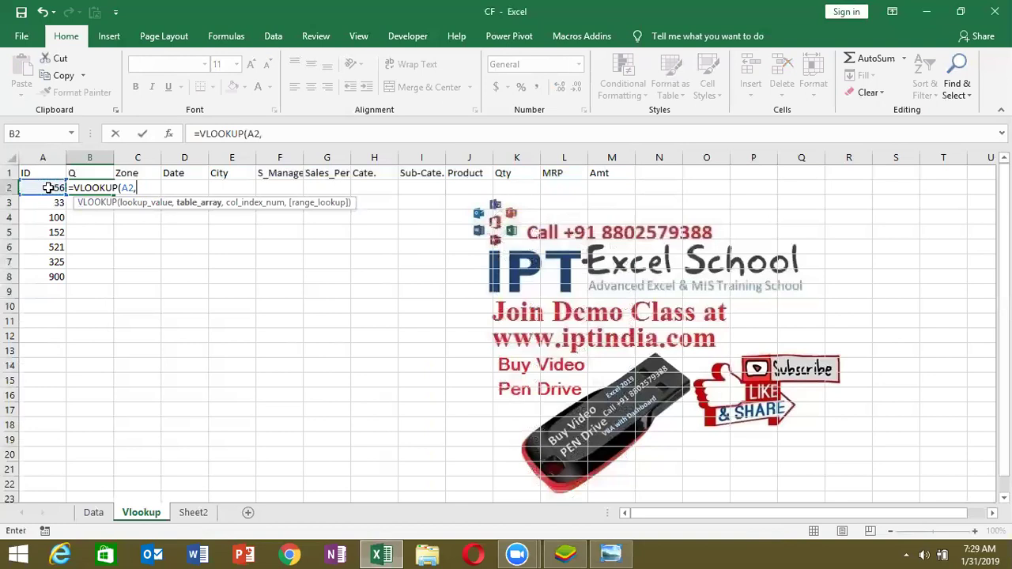
click(92, 512)
drag(45, 156, 606, 123)
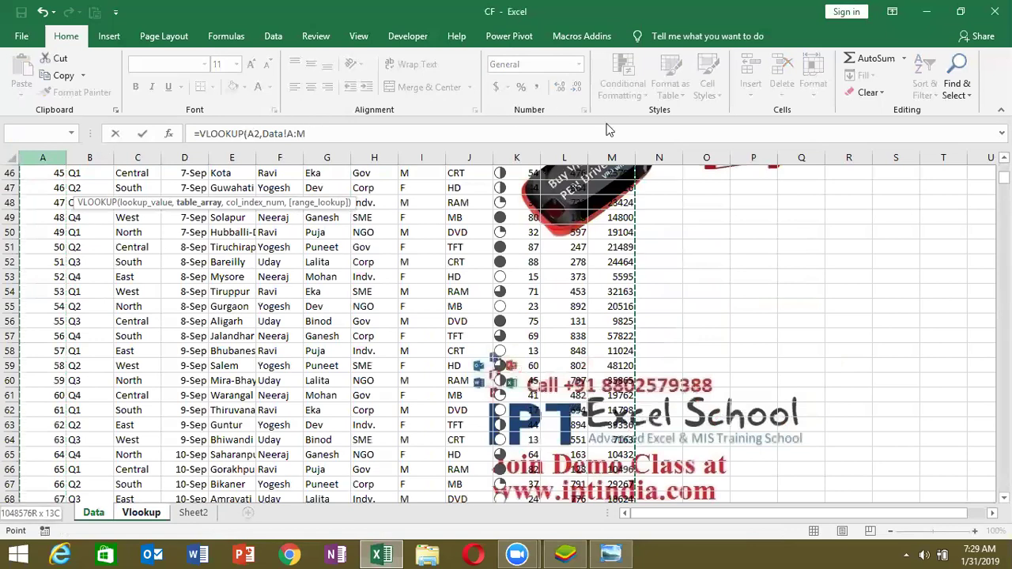
text(,)
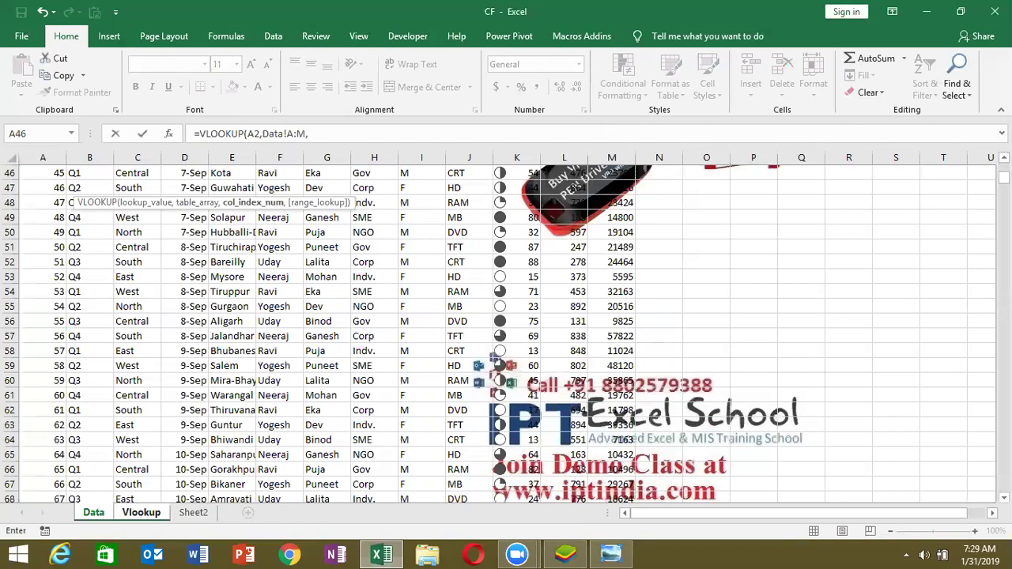
scroll(548, 235, up, 15)
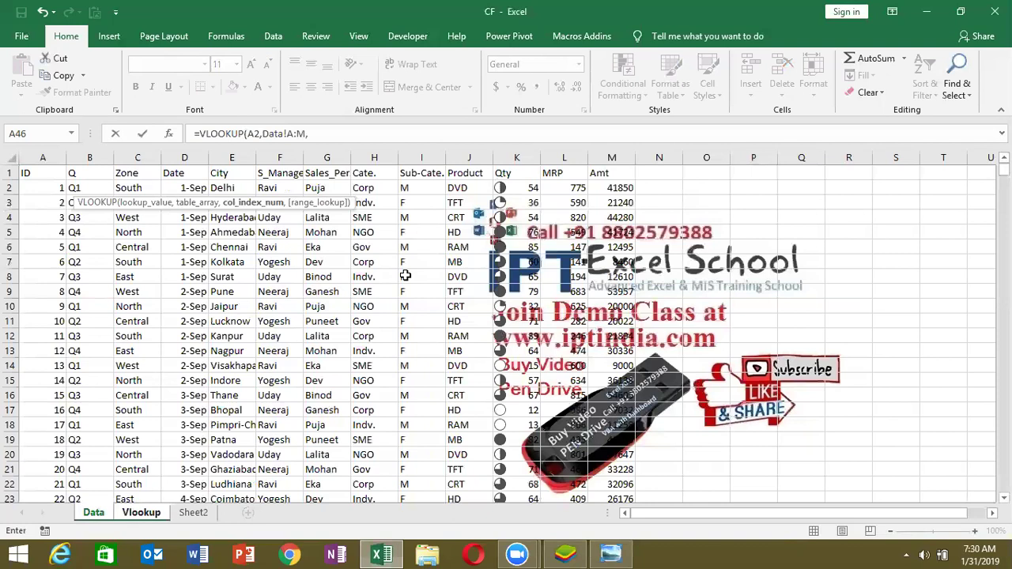
- Complete B2's formula with column index 2 and FALSE exact match to return Q4
text(2)
text(,0)
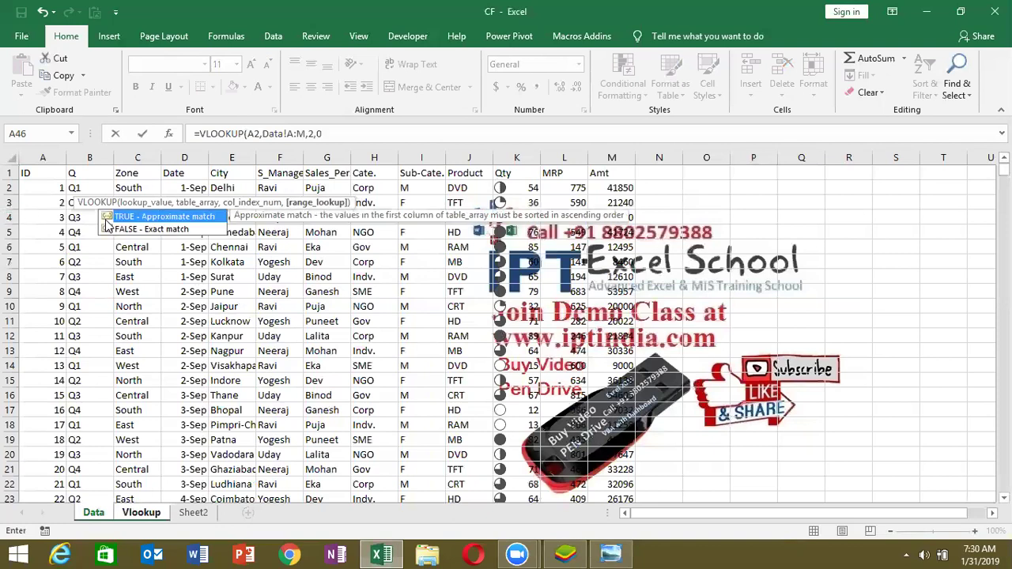
key(Down)
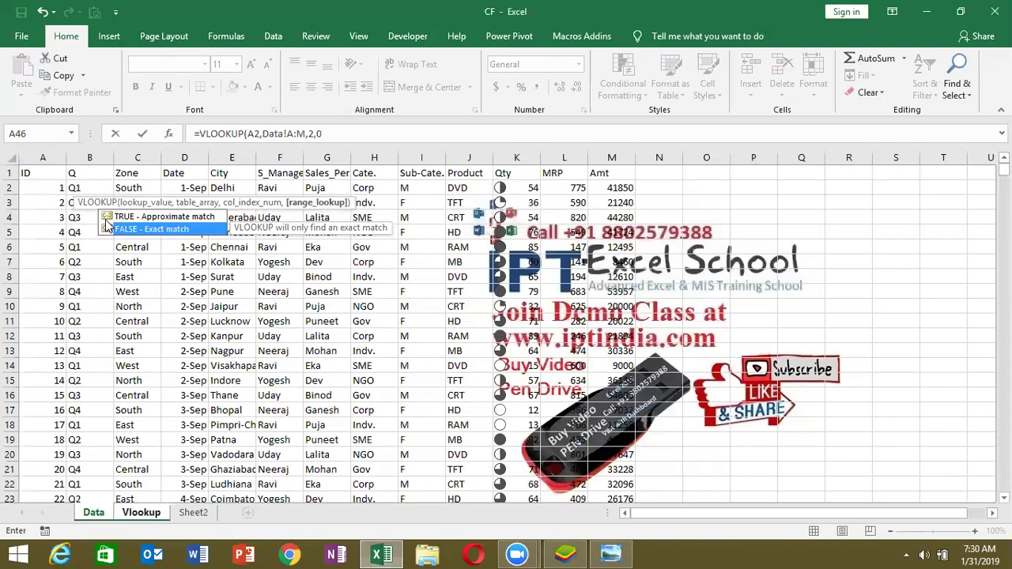
key(Up)
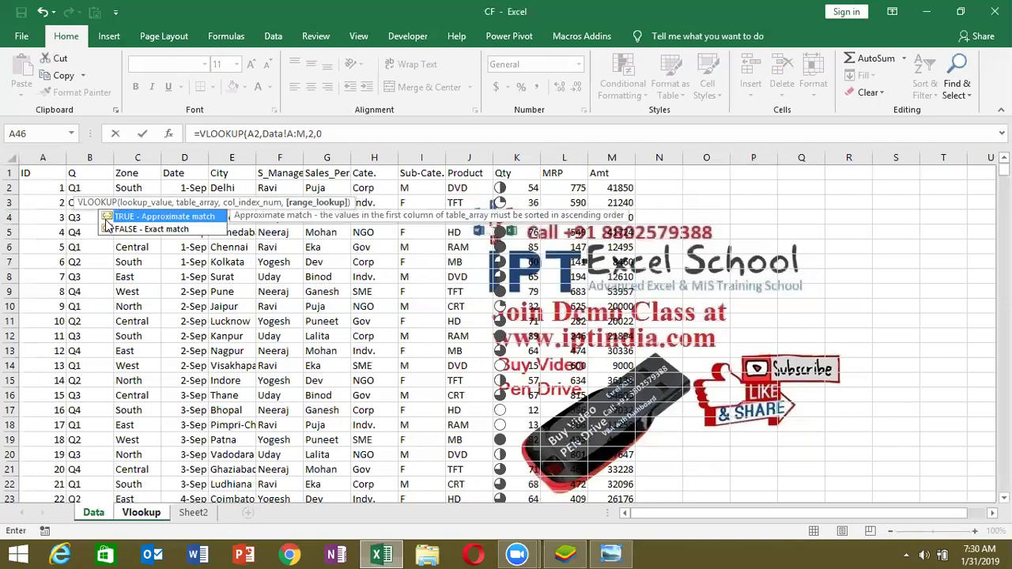
key(Down)
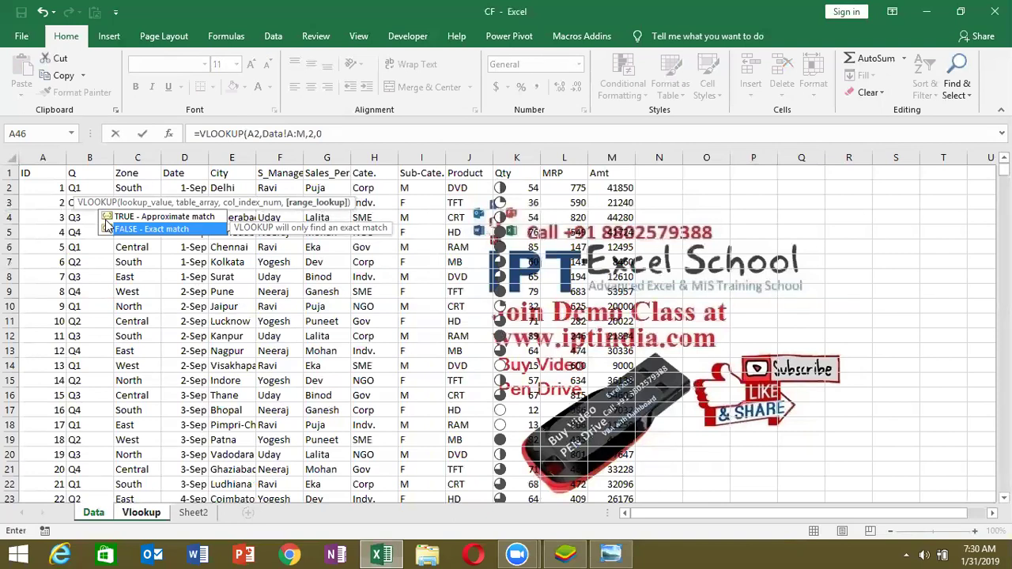
double_click(107, 229)
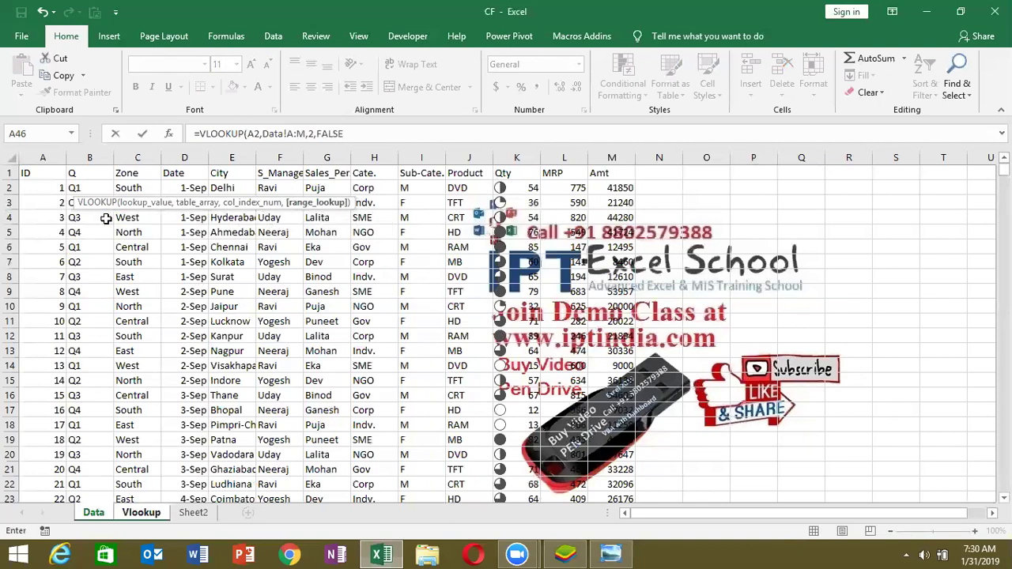
text())
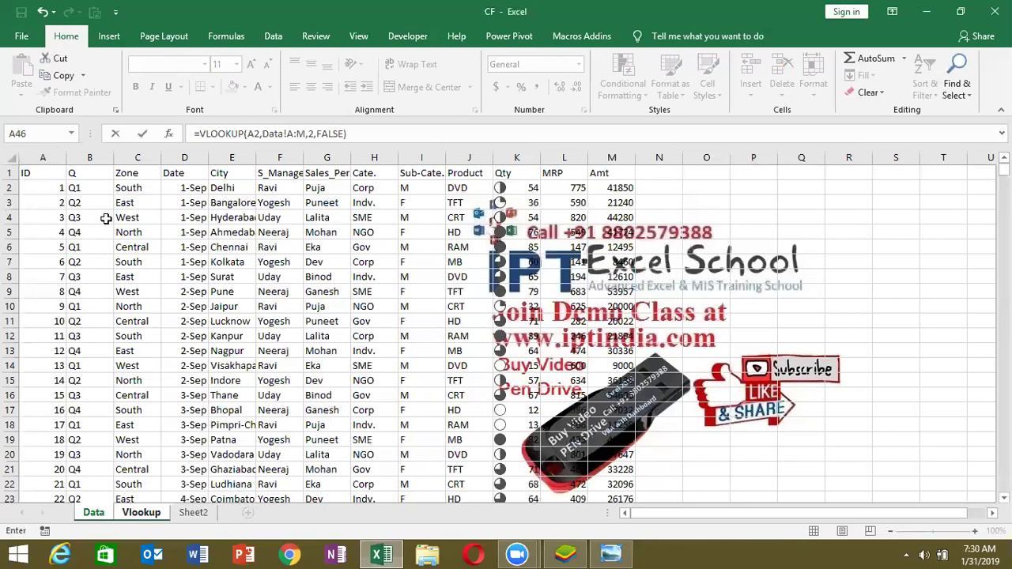
key(Return)
- Start a VLOOKUP in C2 on A2 with Data columns A:M as the table
key(Up)
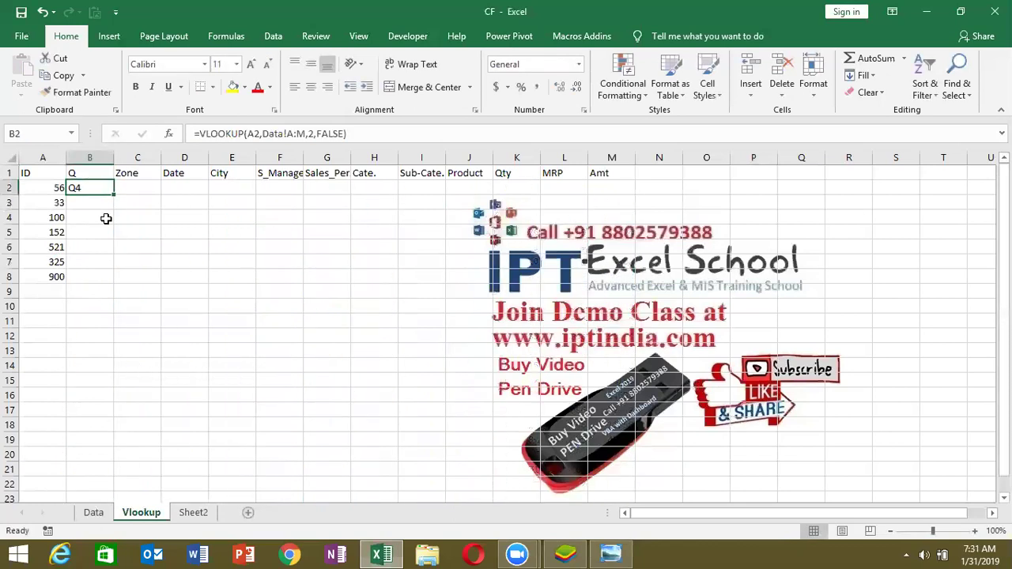
key(Right)
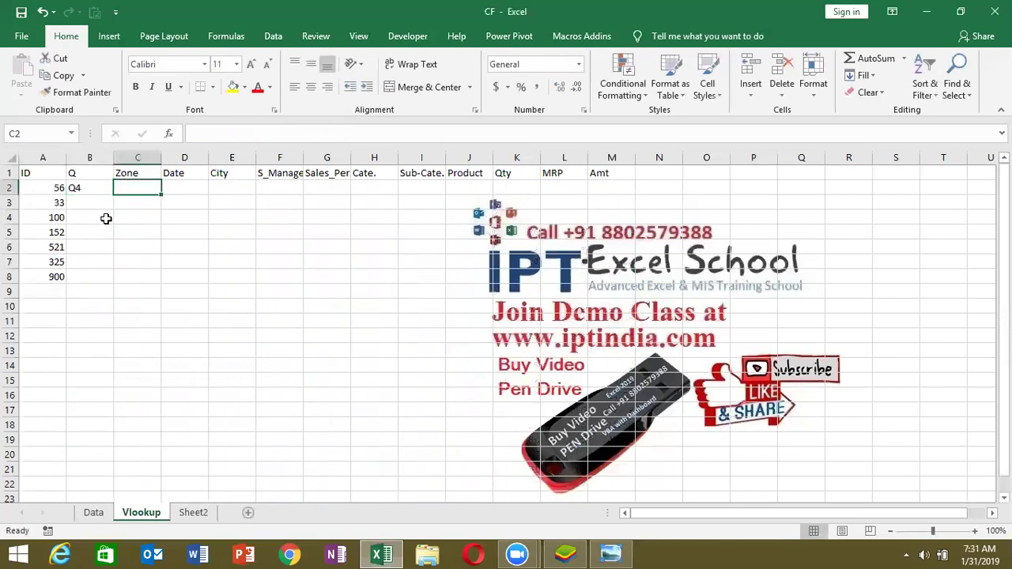
text(=vl)
key(Tab)
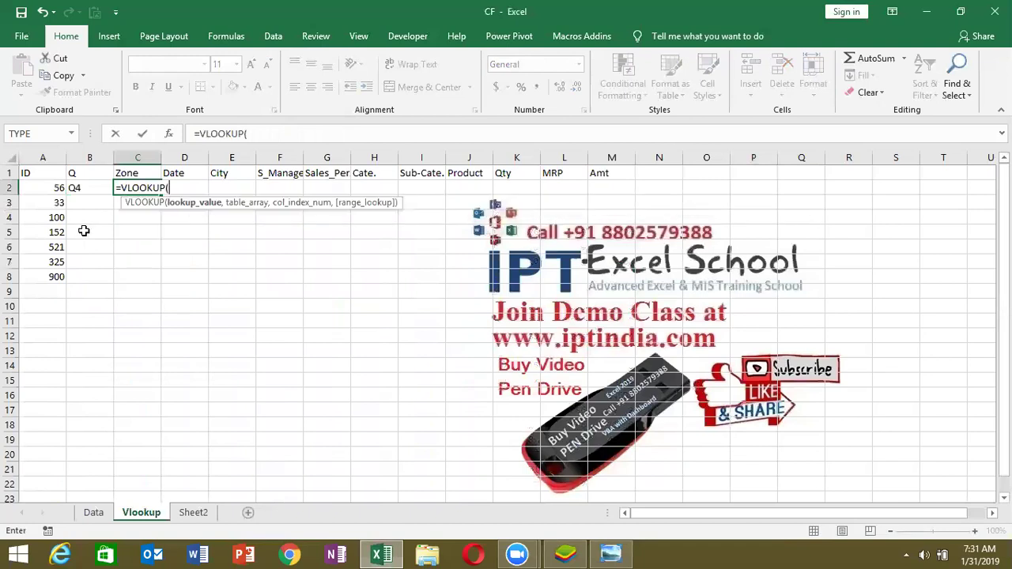
click(50, 188)
text(,)
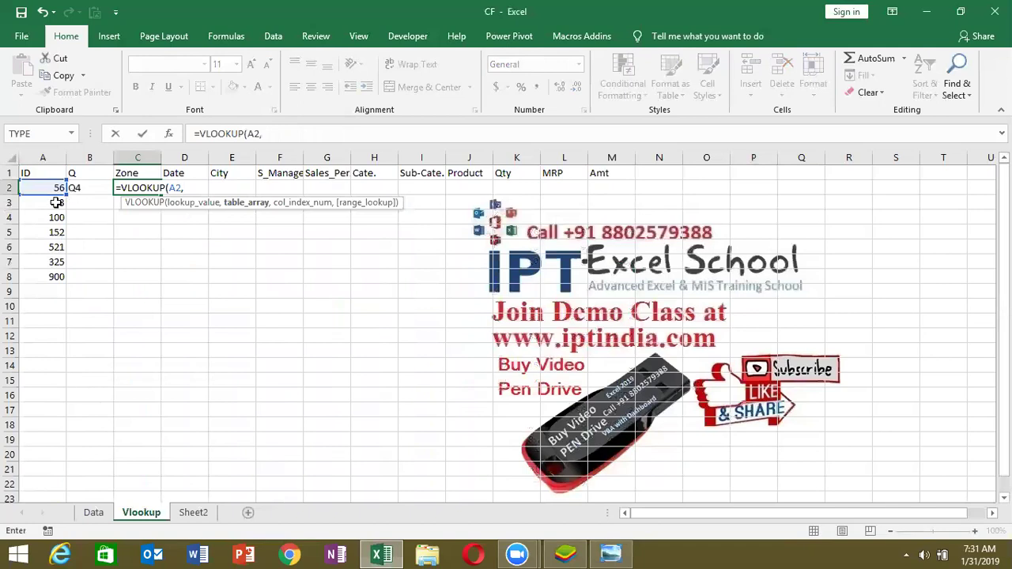
click(95, 514)
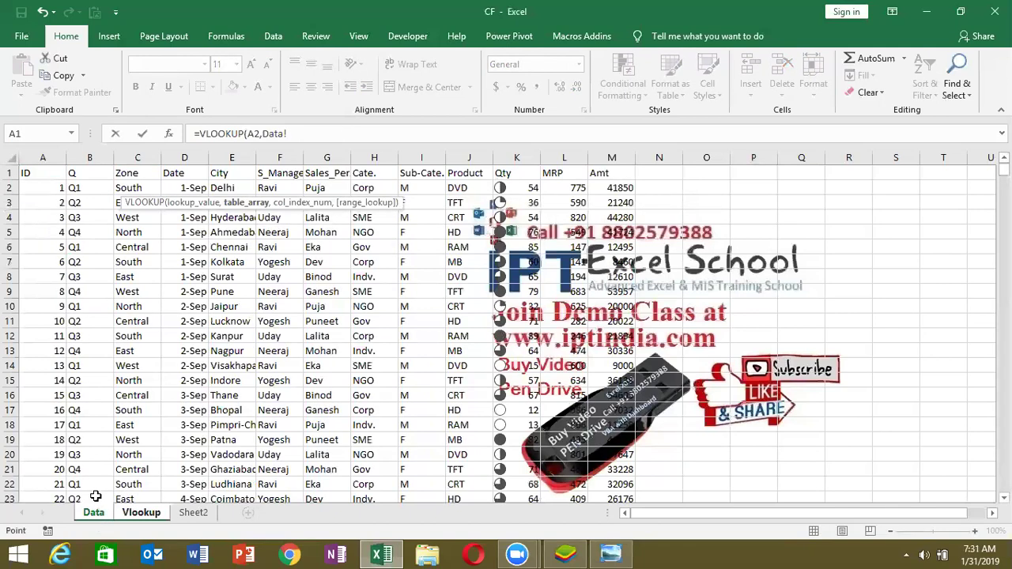
click(47, 159)
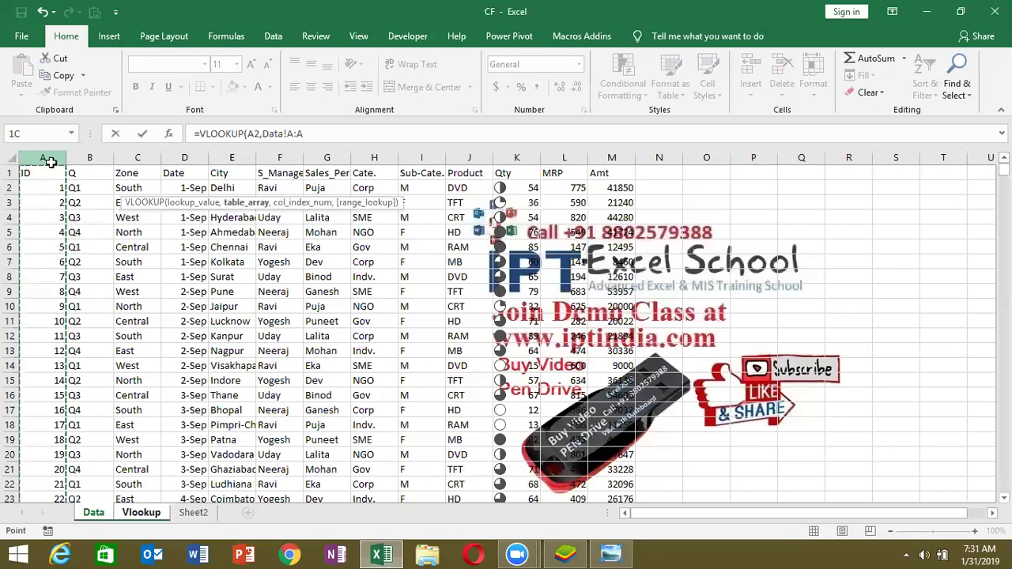
drag(52, 160, 617, 171)
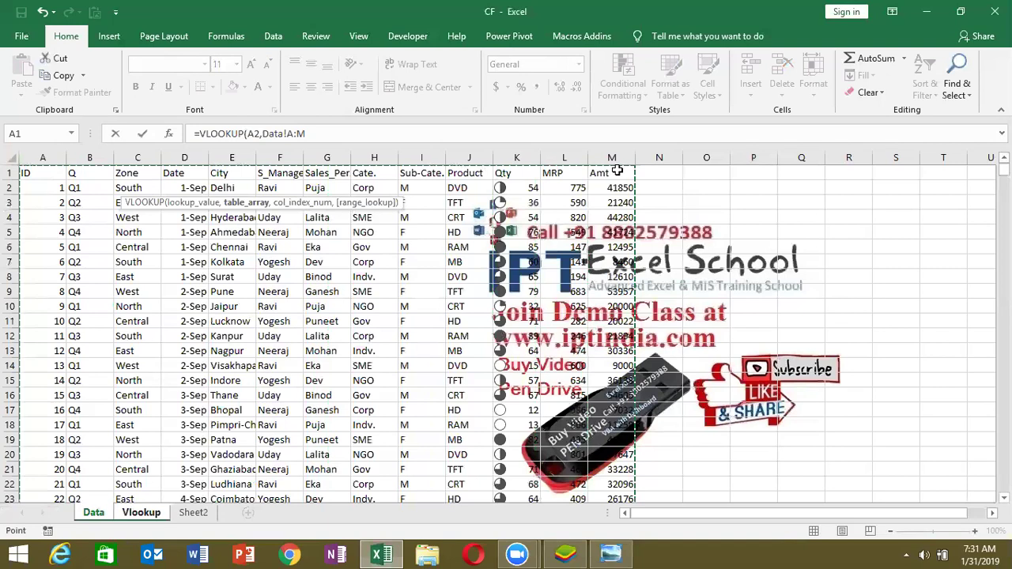
- Finish C2 as =VLOOKUP(A2,Data!A:M,3,0), removing a stray reference, to show South
text(,)
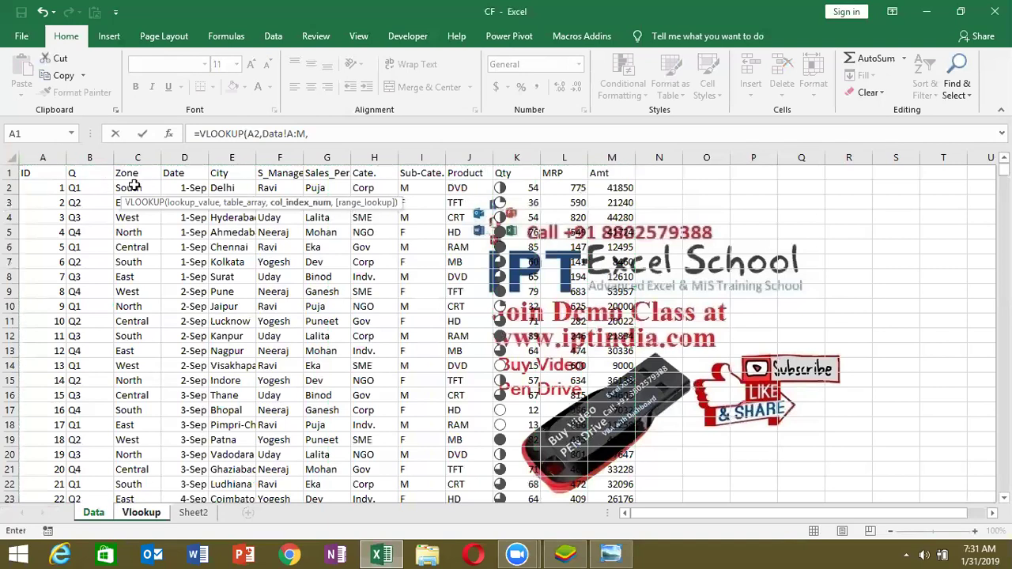
click(32, 190)
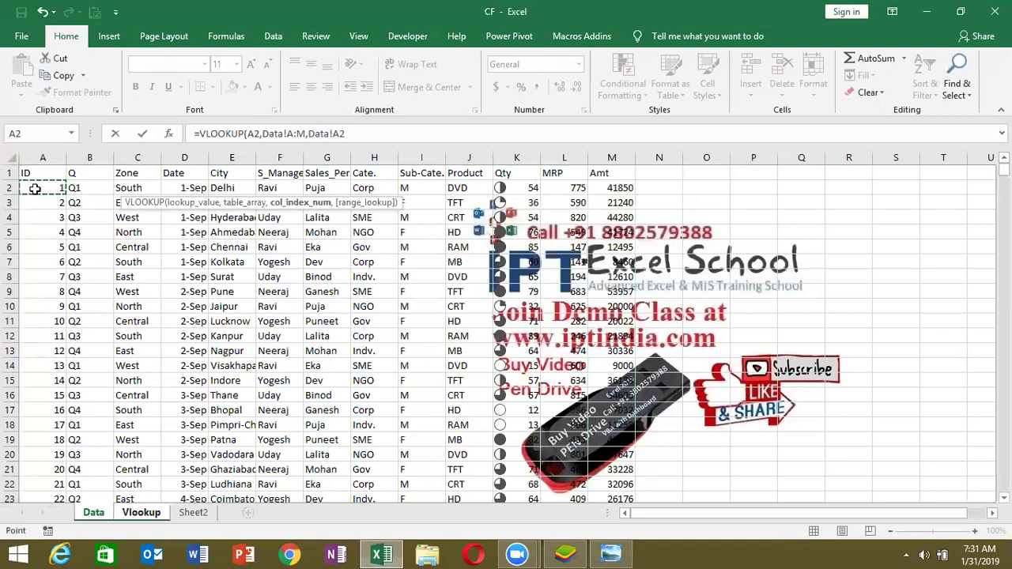
key(BackSpace)
key(BackSpace)
key(BackSpace)
key(BackSpace)
key(BackSpace)
key(BackSpace)
text(3,)
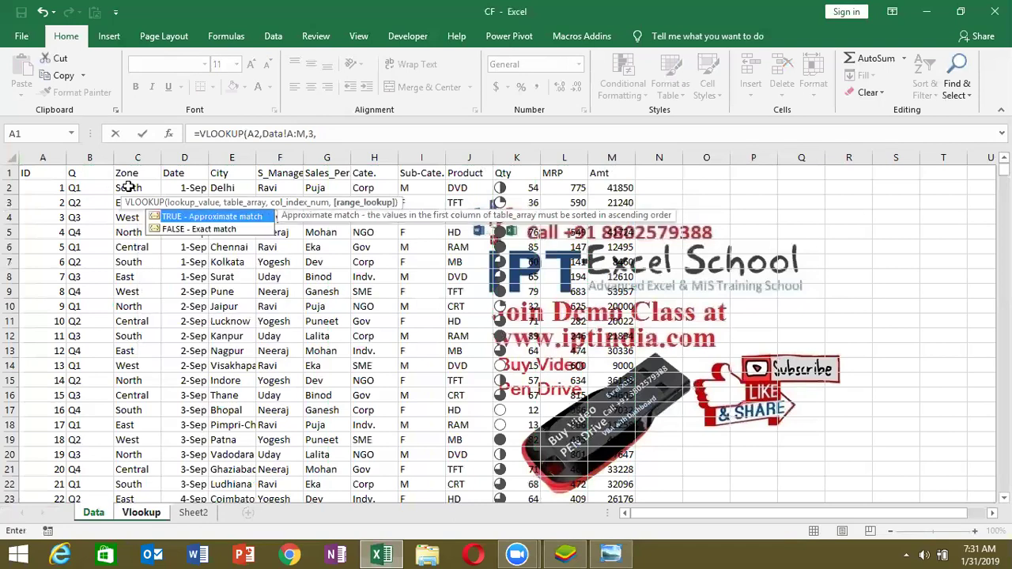
text(0))
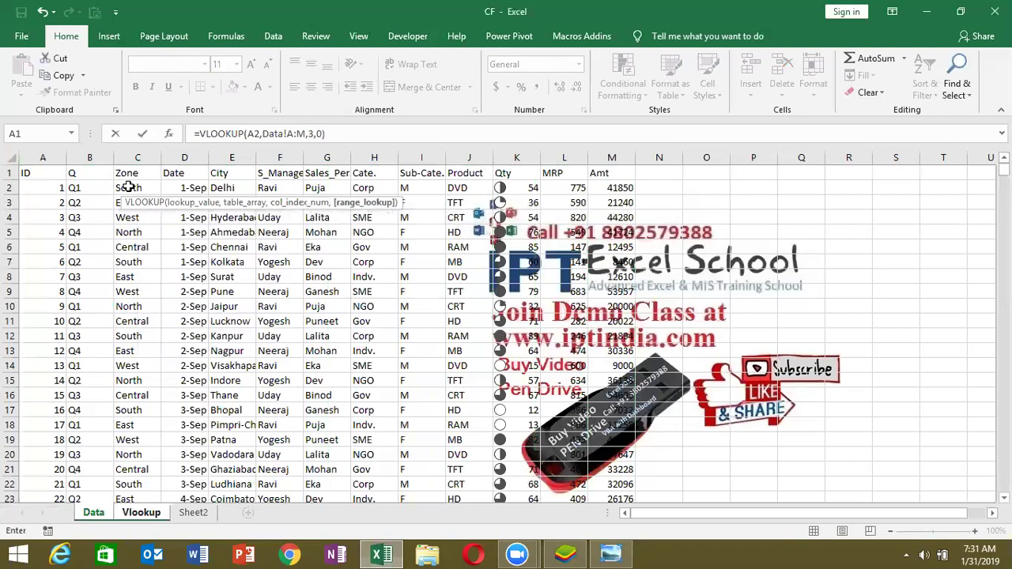
key(Return)
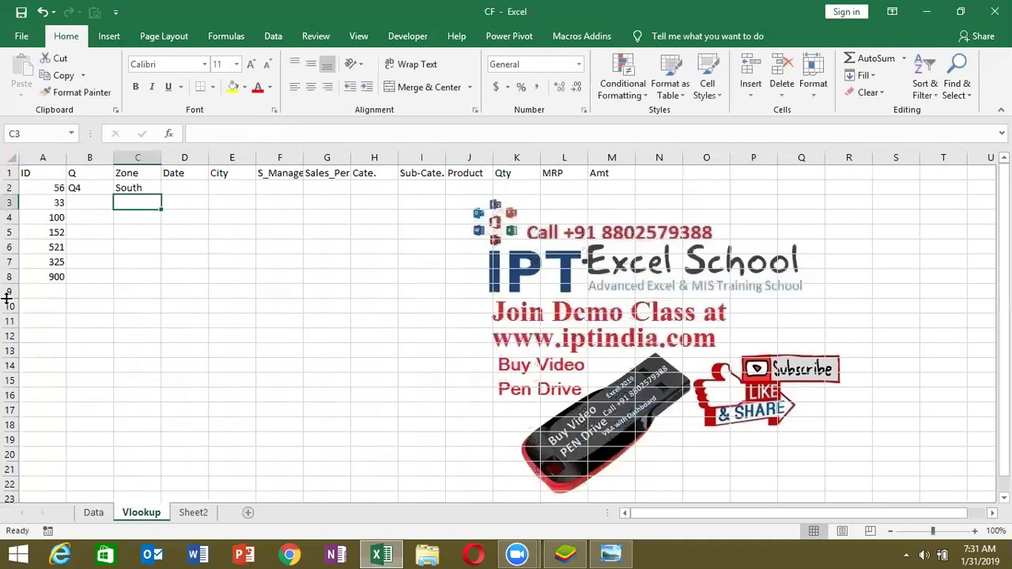
- Enter =VLOOKUP(A2,Data!A:M,4,0) in D2 so ID 56's Date shows 8-Sep
key(Up)
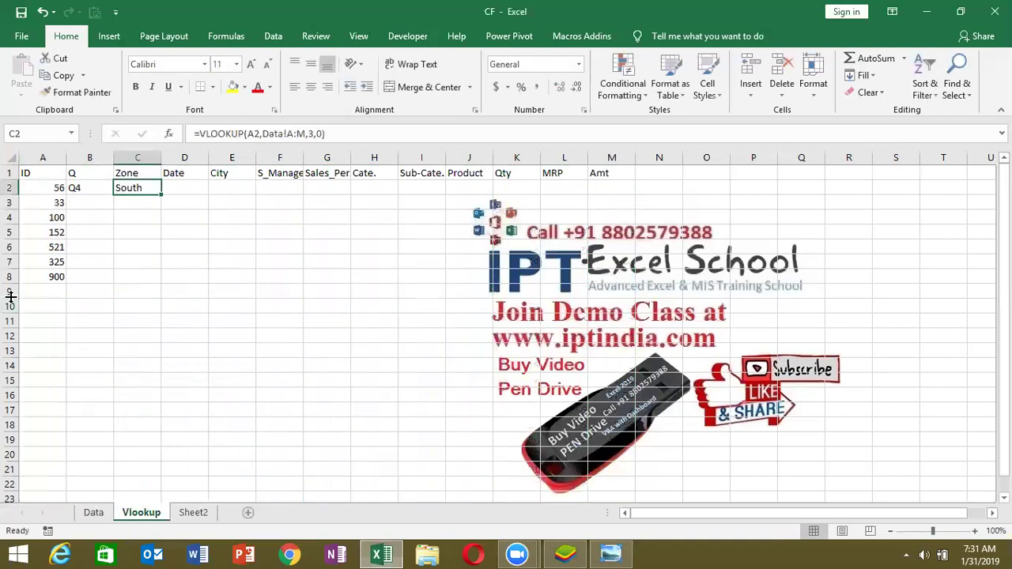
key(Right)
text(=vl)
key(Tab)
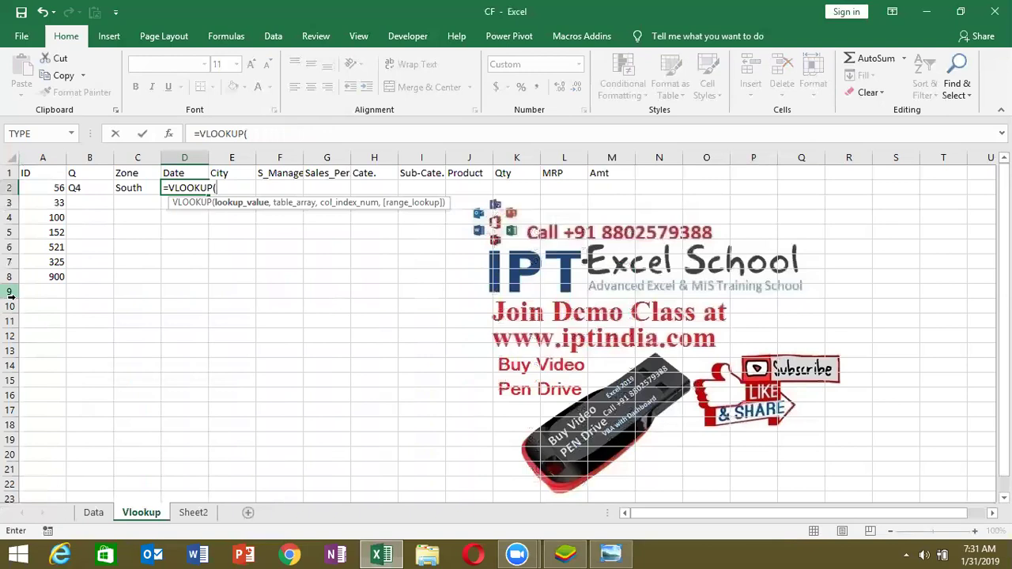
click(53, 188)
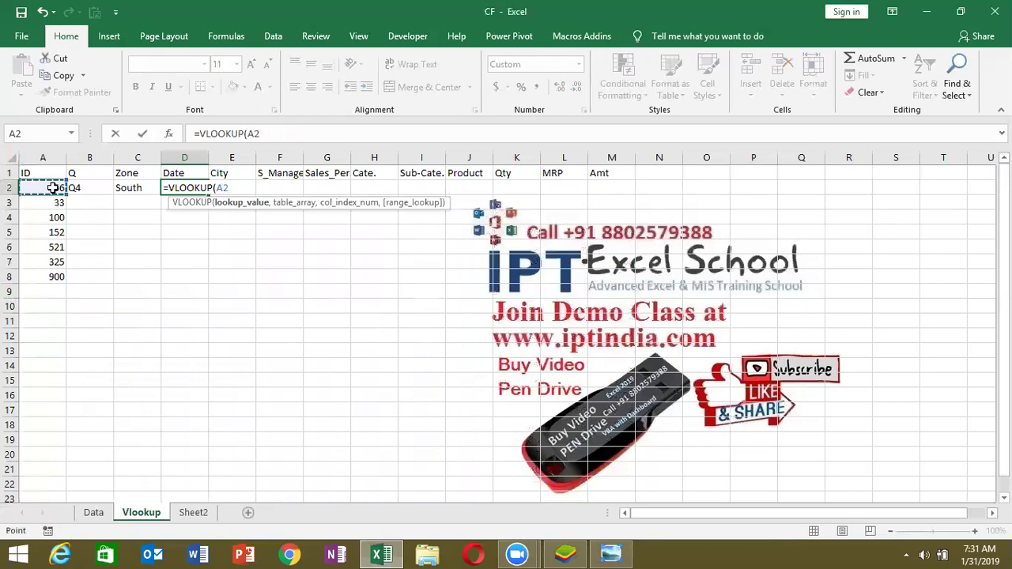
text(,)
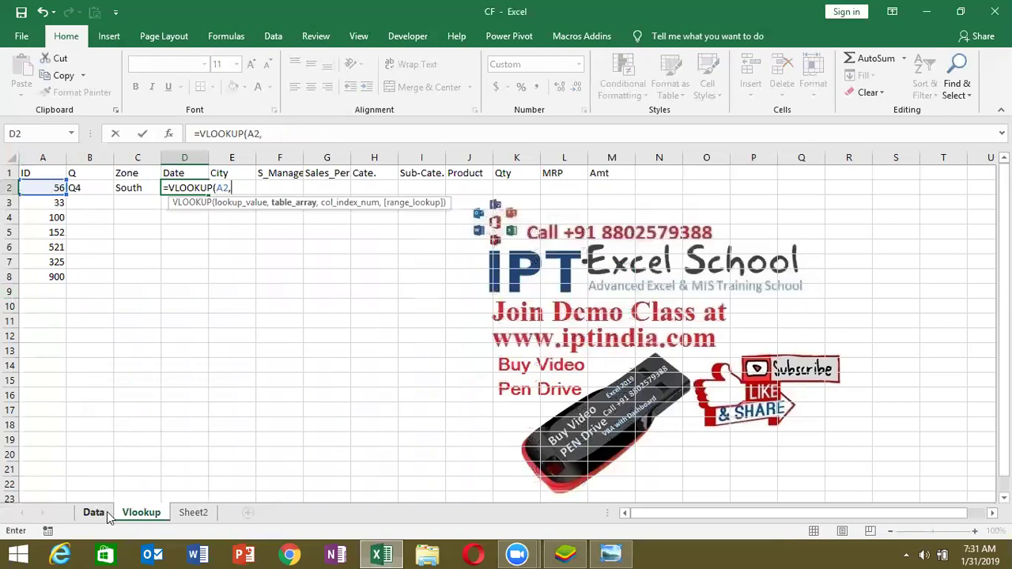
click(93, 512)
click(50, 157)
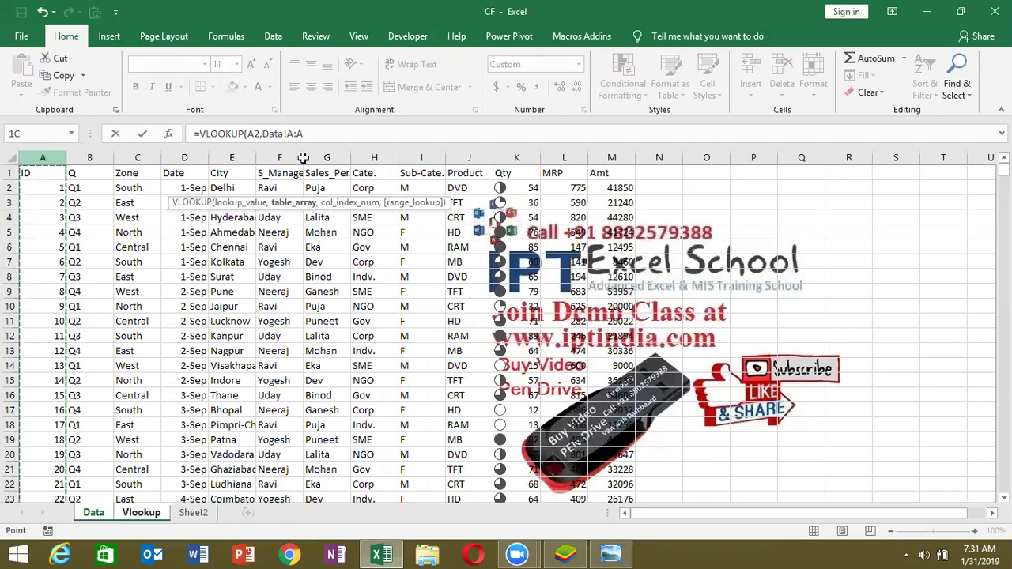
drag(303, 157, 594, 133)
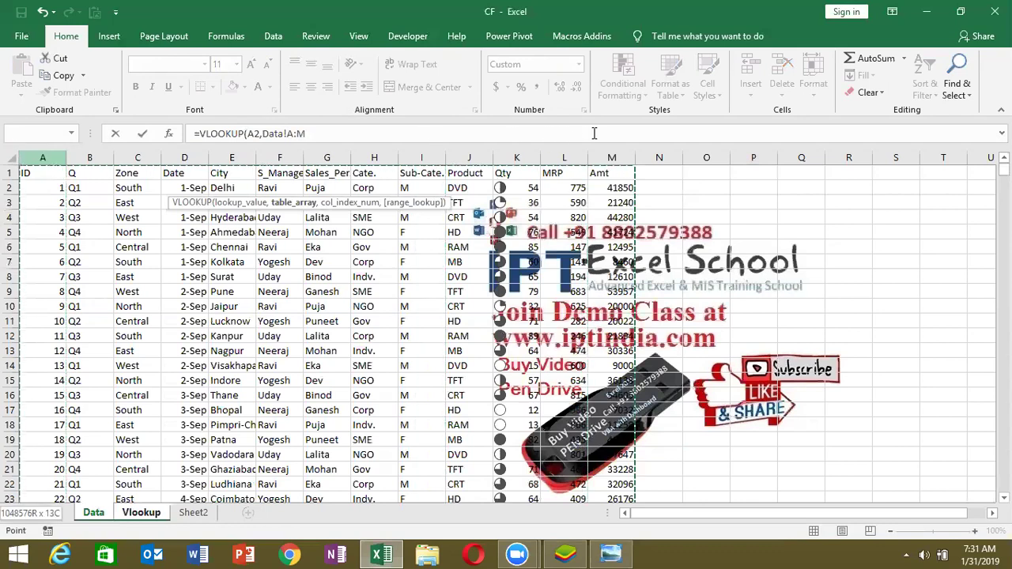
text(,)
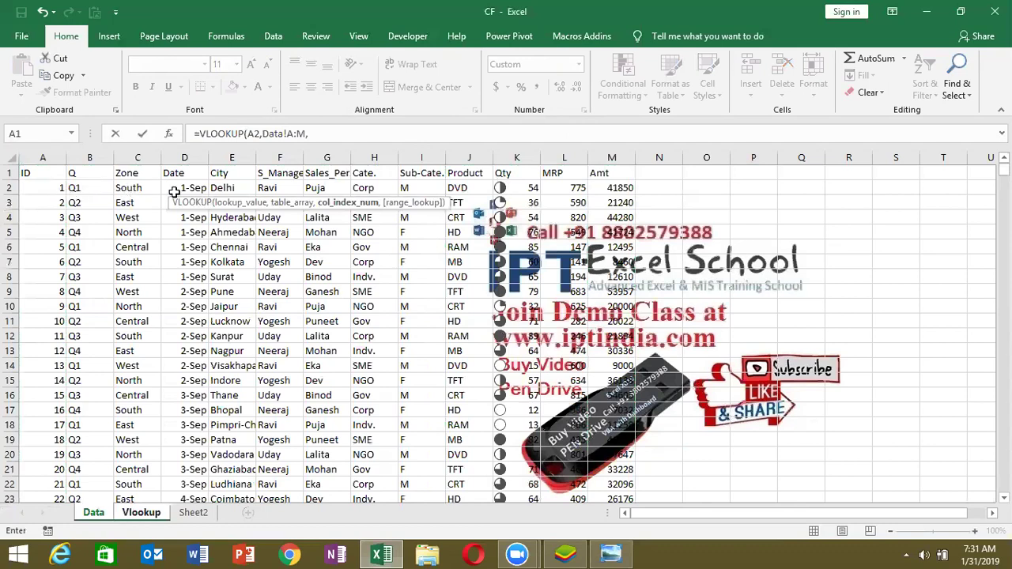
text(4,0)
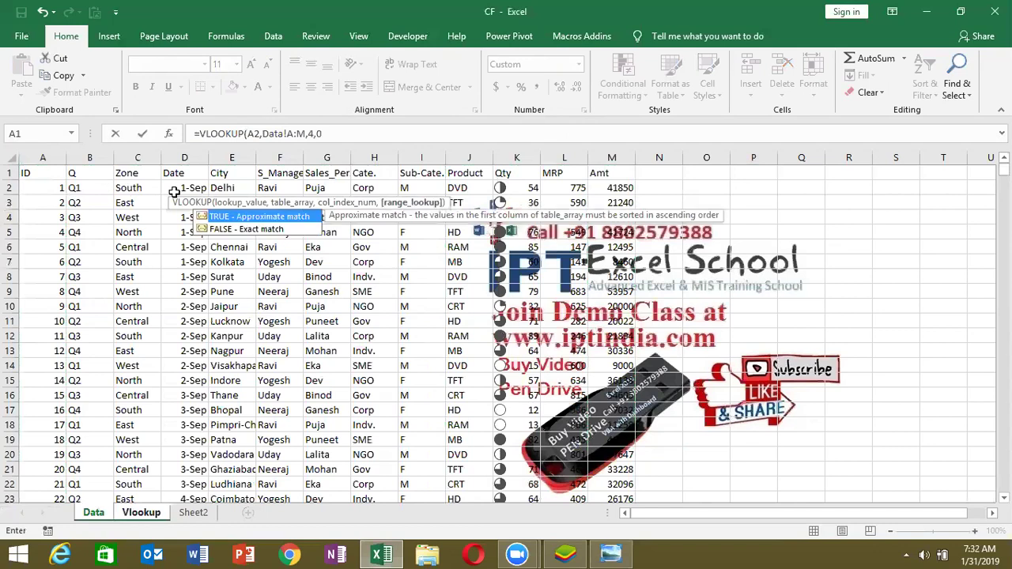
key(Return)
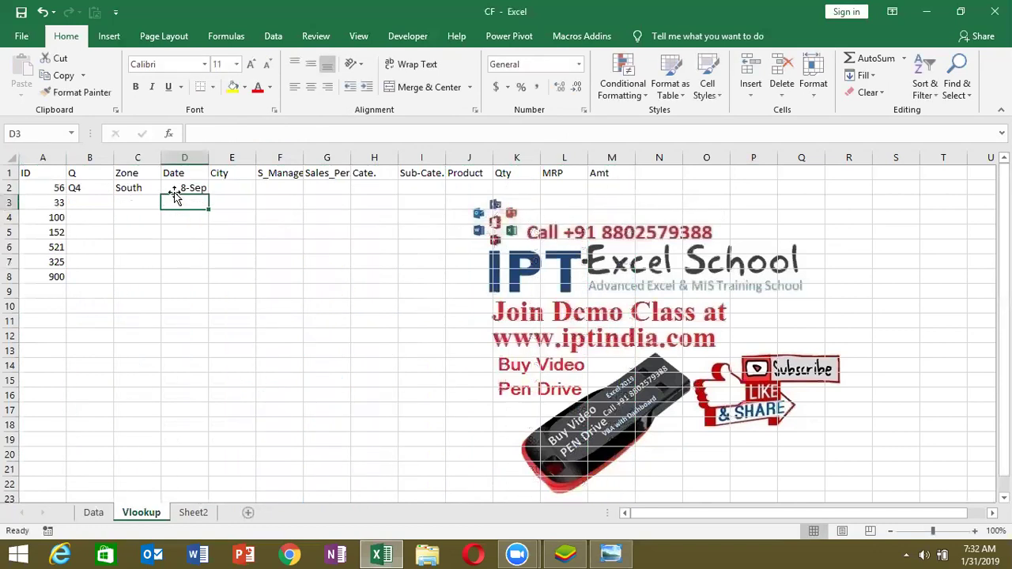
key(Up)
- Enter =VLOOKUP(A2,Data!A:M,5,0) in E2 so ID 56's City shows Jalandhar
key(Right)
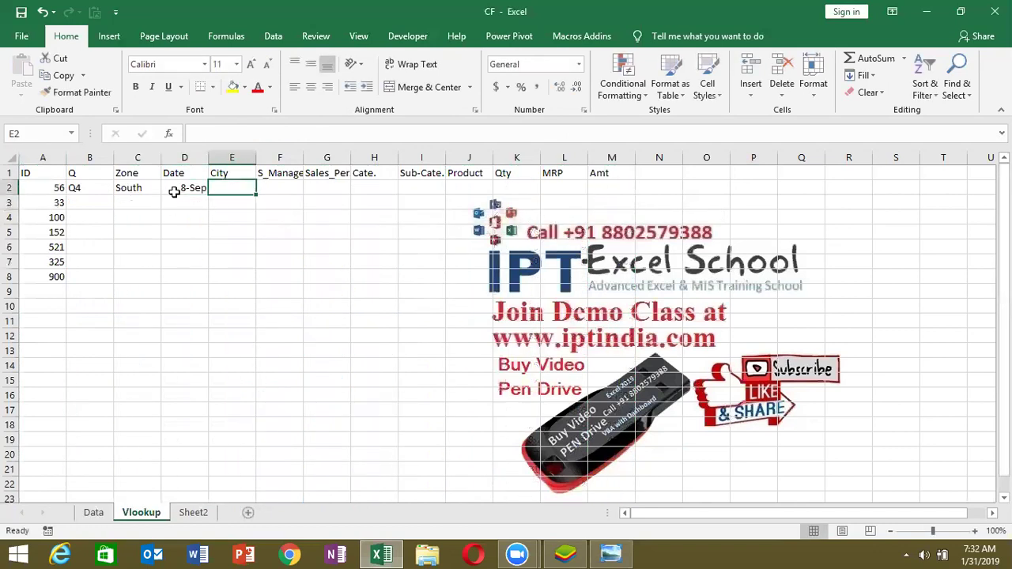
text(=vl)
key(Tab)
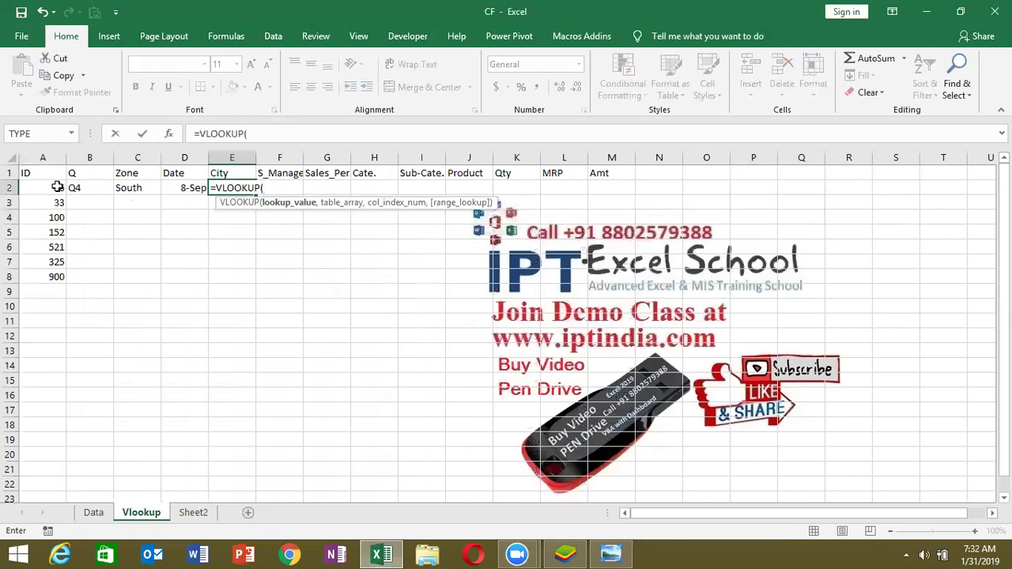
click(51, 186)
text(,)
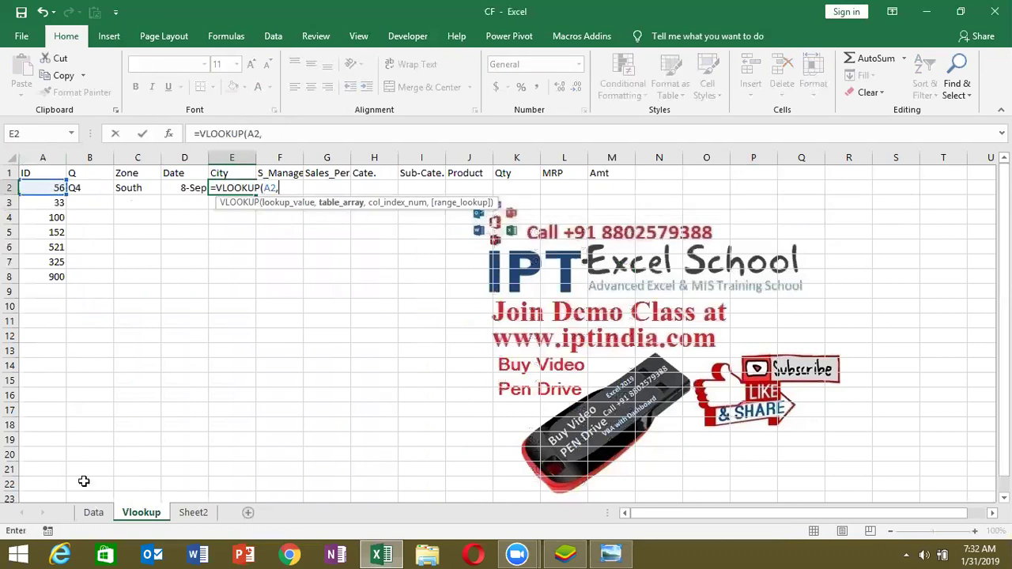
click(93, 513)
drag(47, 158, 612, 158)
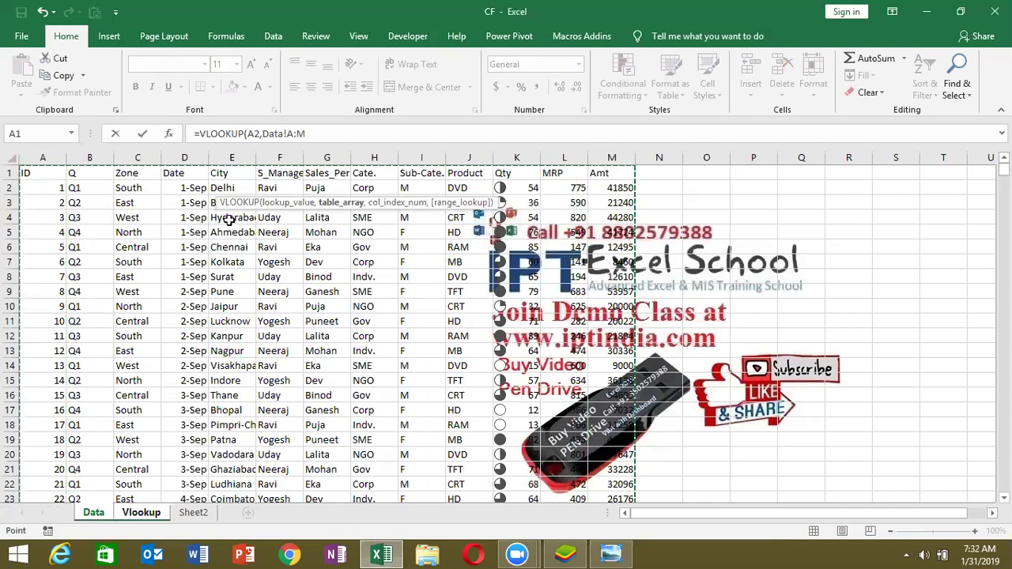
text(5,)
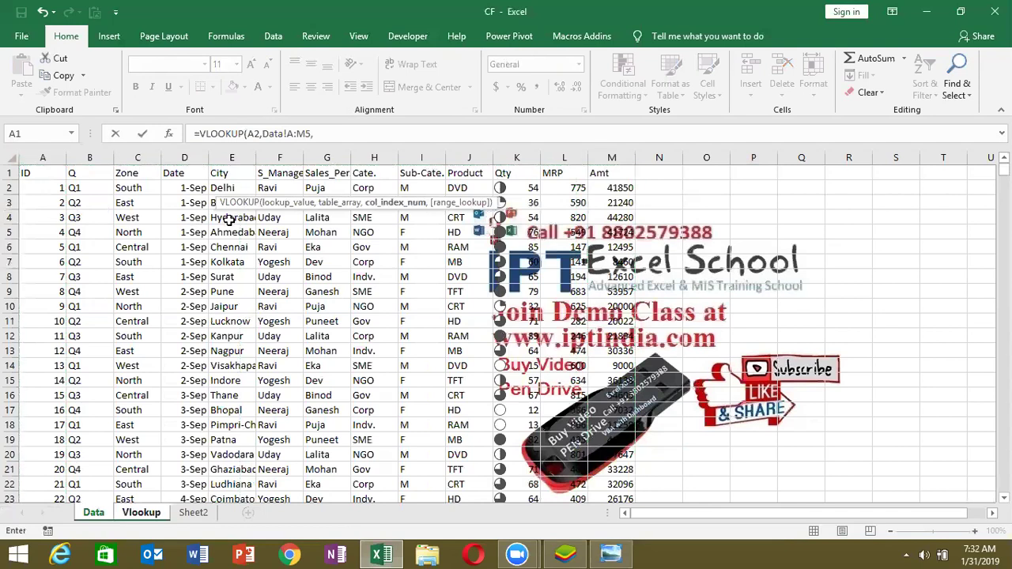
key(BackSpace)
key(BackSpace)
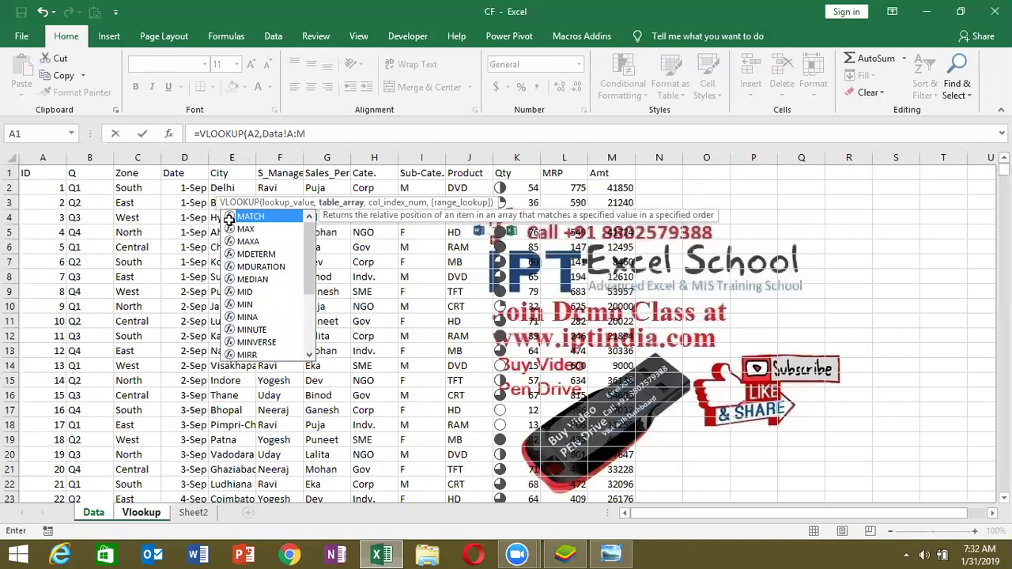
text(,5,0)
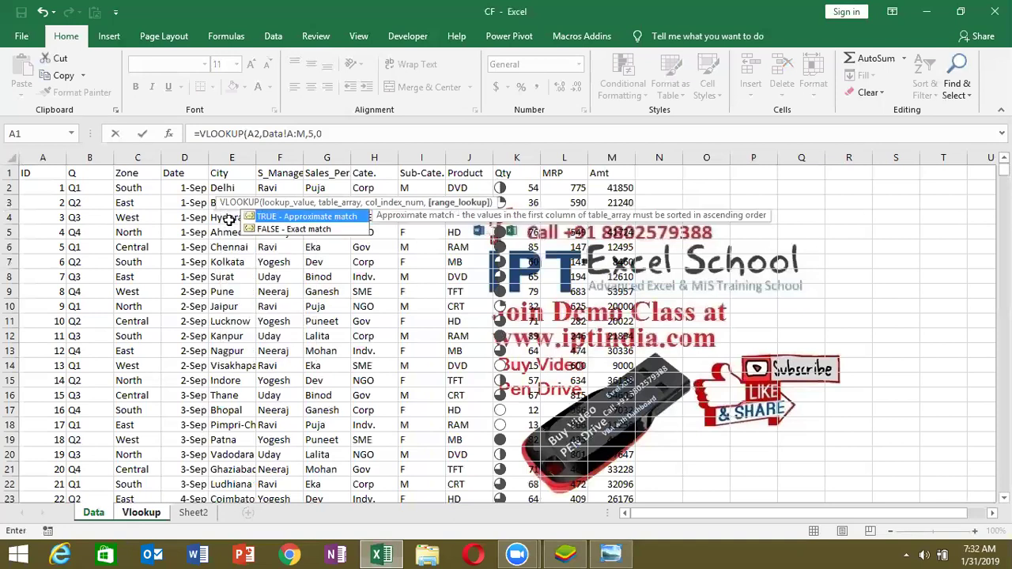
key(Return)
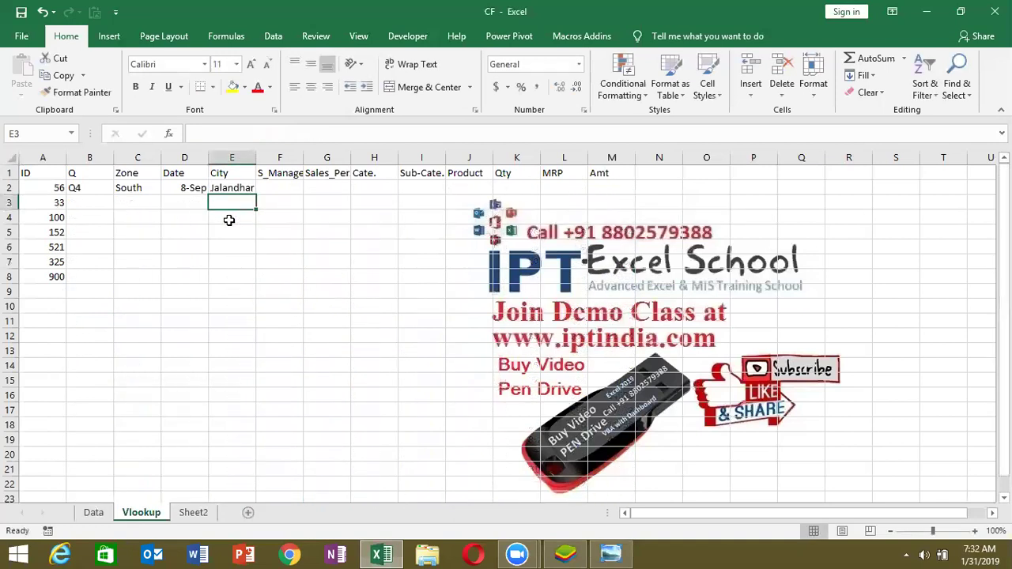
key(Up)
key(Right)
- Enter =VLOOKUP(A2,Data!A:M,5,0) in F2 for S_Manager, which shows Jalandhar
text(=vl)
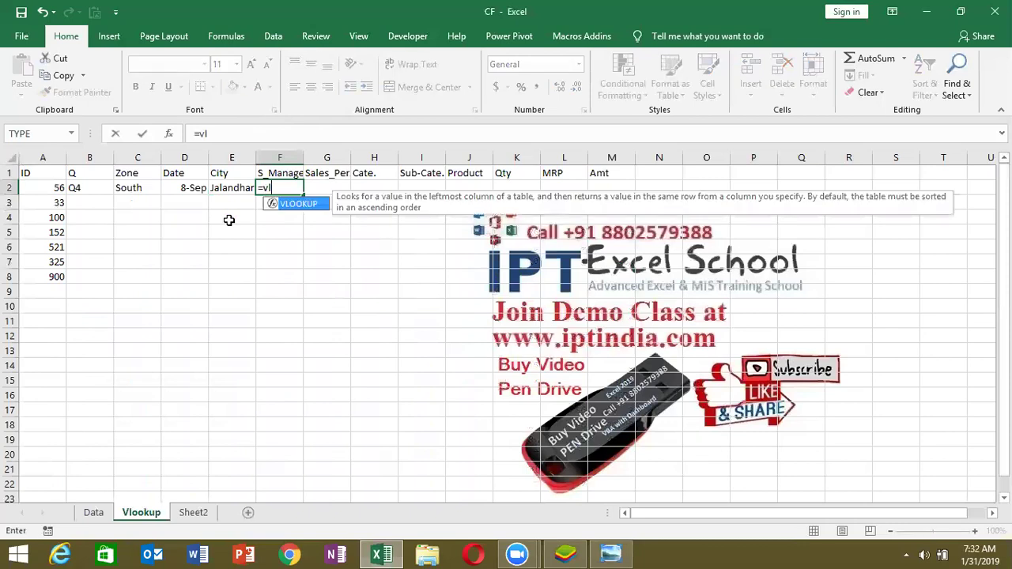
key(Tab)
click(48, 187)
text(,)
click(92, 512)
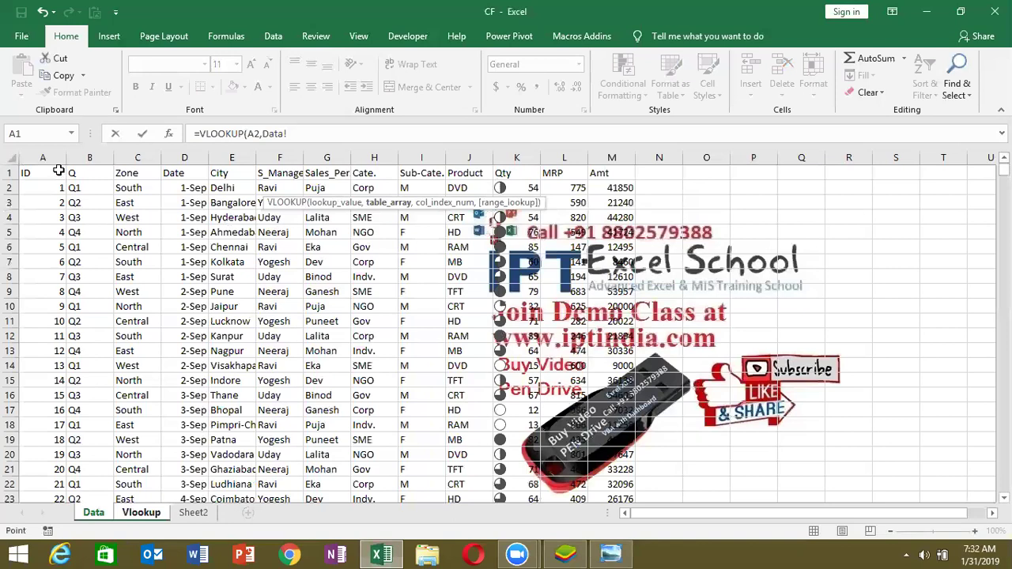
drag(42, 157, 232, 158)
drag(499, 150, 599, 151)
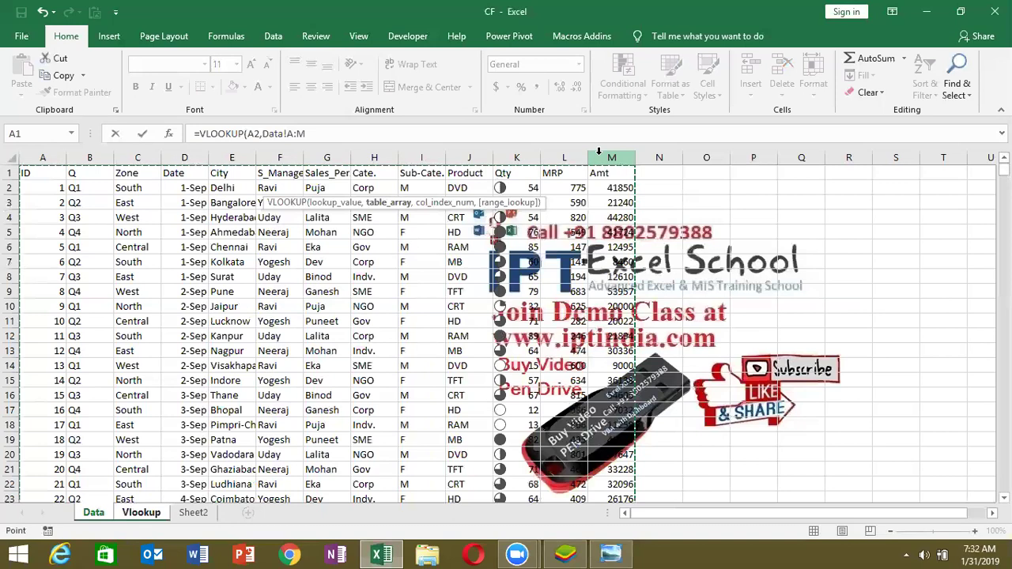
text(,)
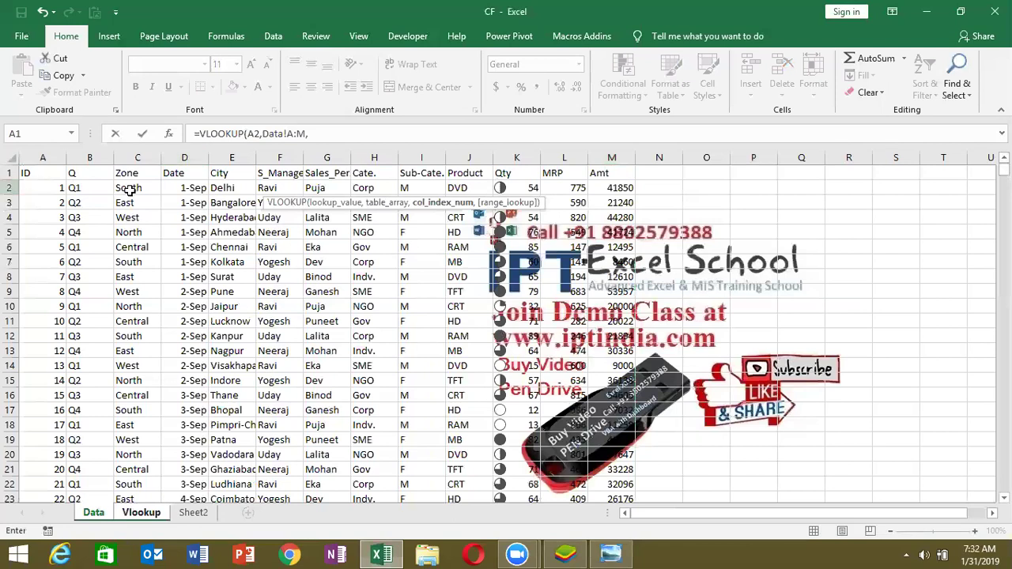
text(5,0)
key(Return)
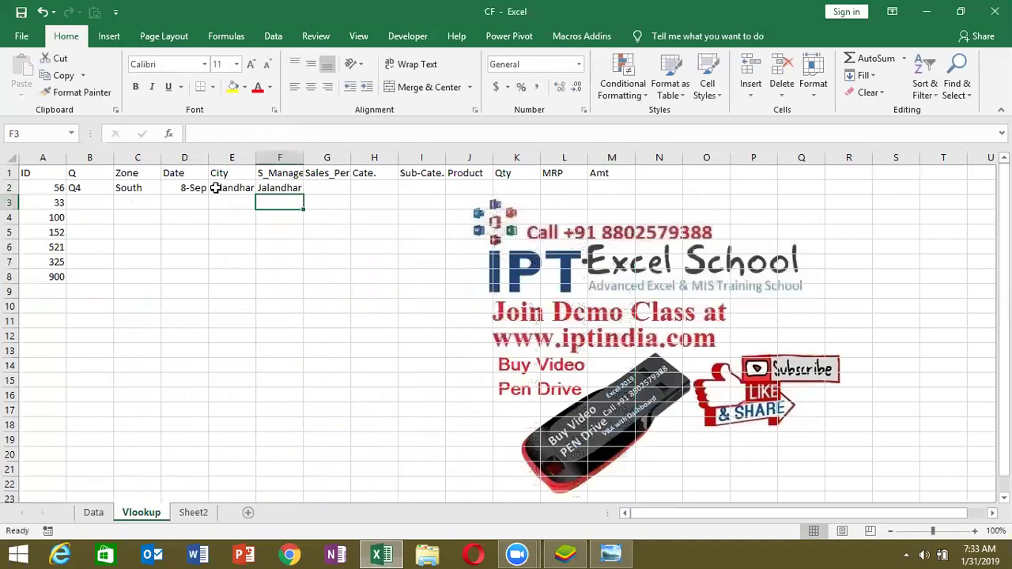
- Step along row 2 reviewing the VLOOKUP formulas, then move to B3
key(Up)
key(Right)
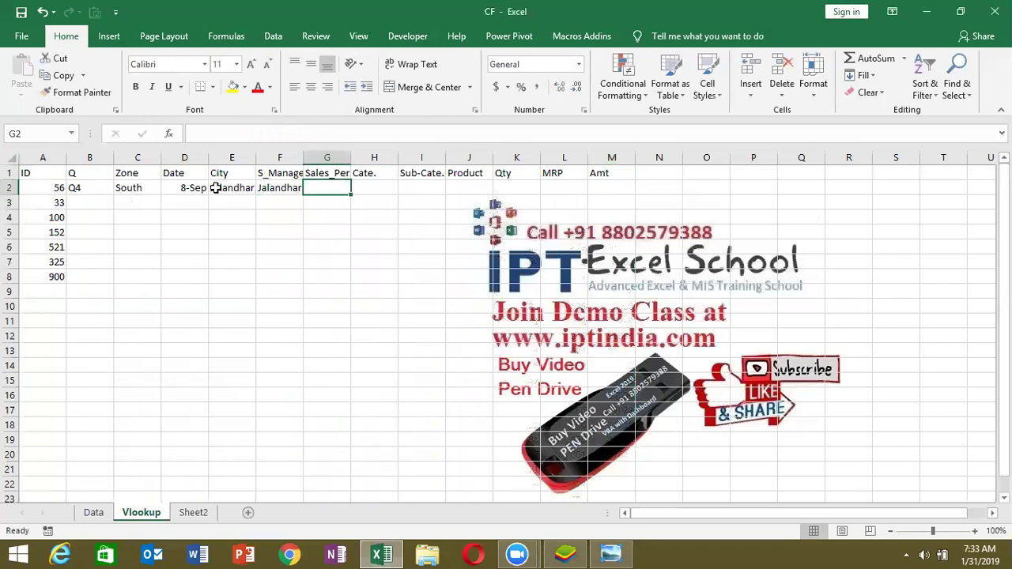
key(Right)
key(Right)
key(Right)
key(Right)
key(Right)
key(Right)
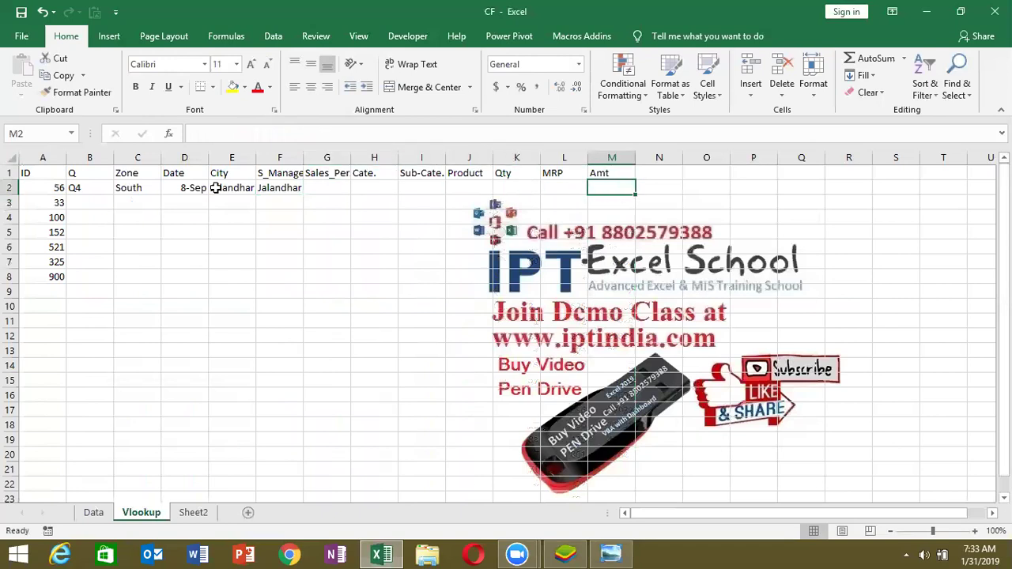
key(Left)
key(Left)
key(Left)
key(Left)
key(Left)
key(Left)
key(Left)
key(Left)
key(Left)
key(Right)
key(Right)
key(Right)
key(Right)
key(Right)
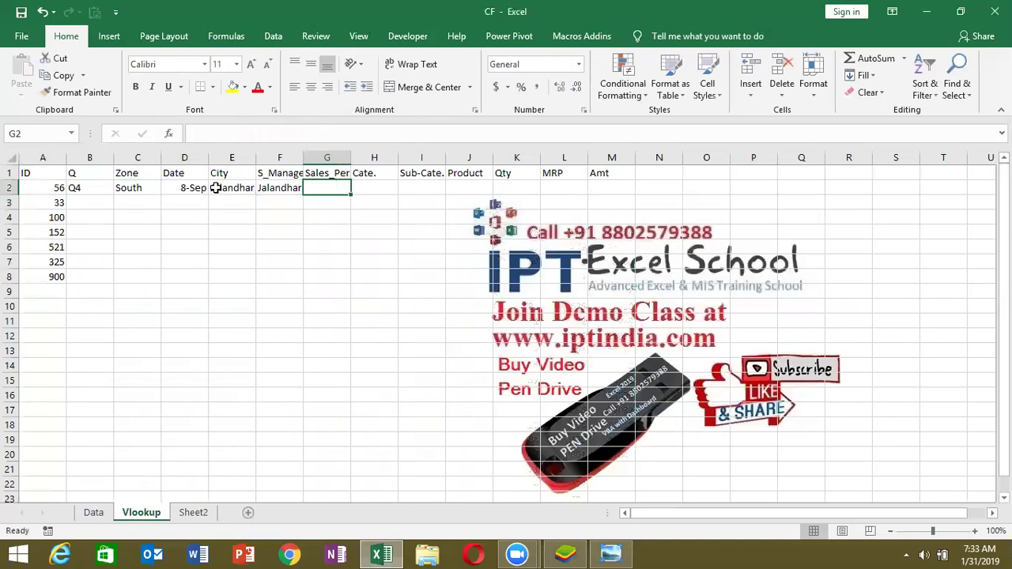
key(Right)
key(Right)
key(Right)
key(Right)
key(Right)
key(Right)
key(Left)
key(Left)
key(Left)
key(Left)
key(Left)
key(Left)
key(Left)
key(Left)
key(Left)
key(Left)
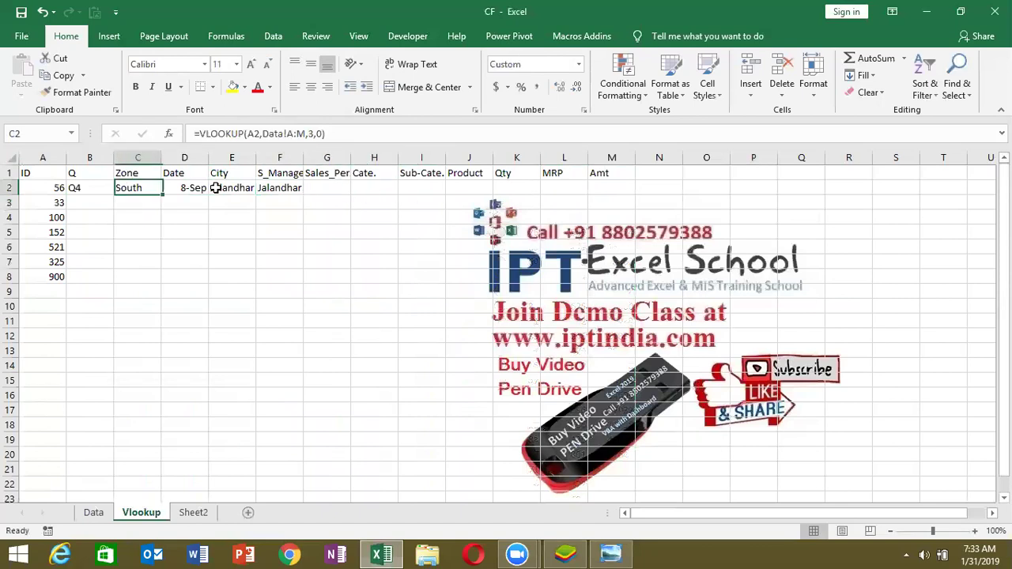
key(Left)
key(Down)
- Enter =VLOOKUP(A3,Data!A:M,2,0) in B3 to return ID 33's quarter
text(=vl)
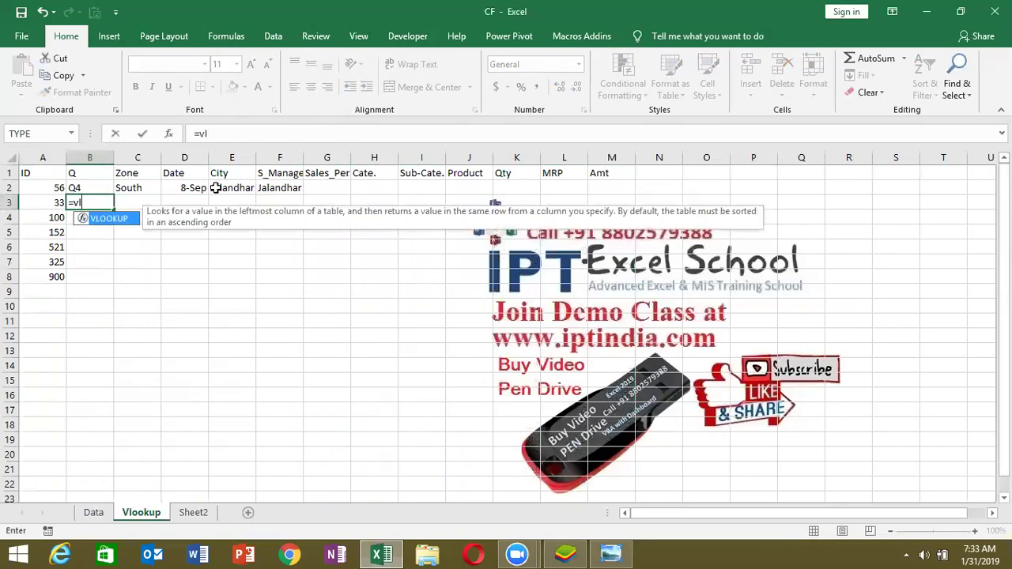
key(Tab)
key(Left)
text(,)
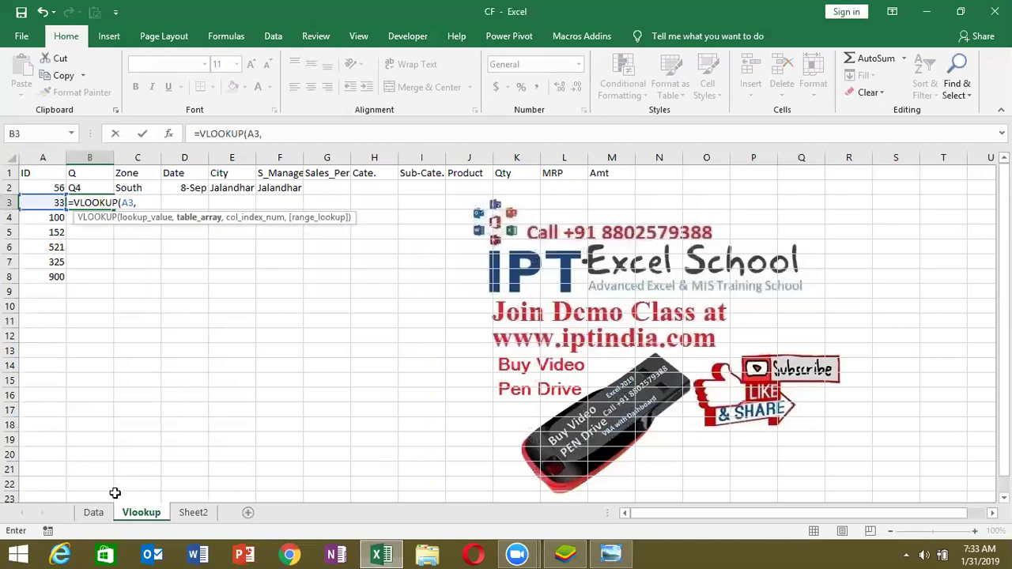
click(93, 512)
drag(55, 161, 596, 124)
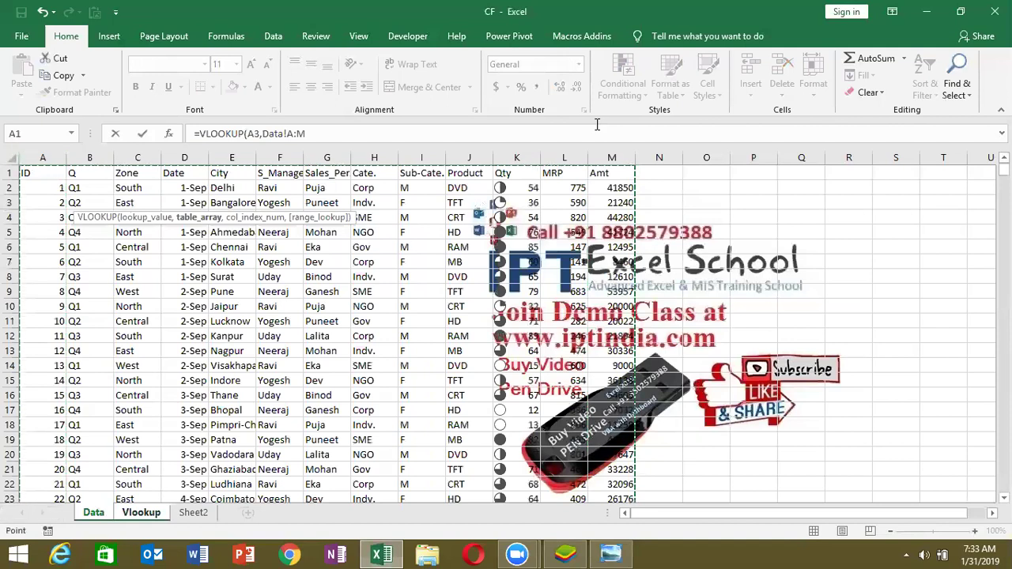
text(,)
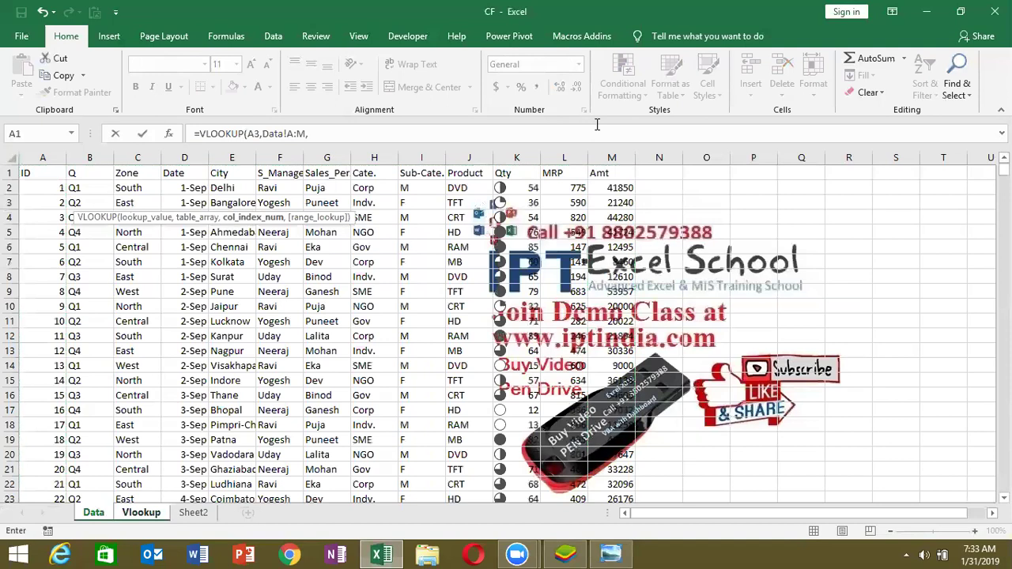
key(alt)
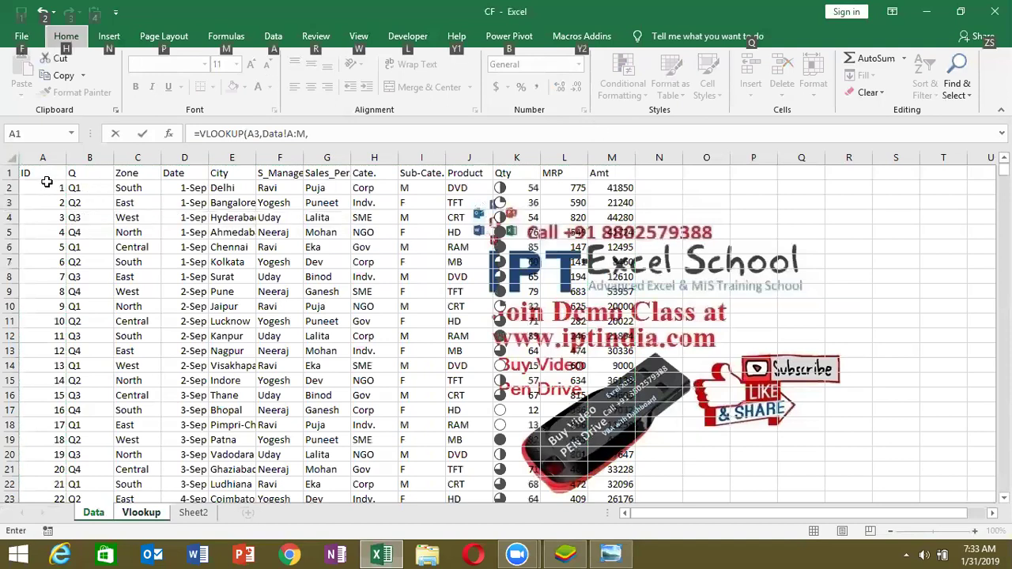
key(2)
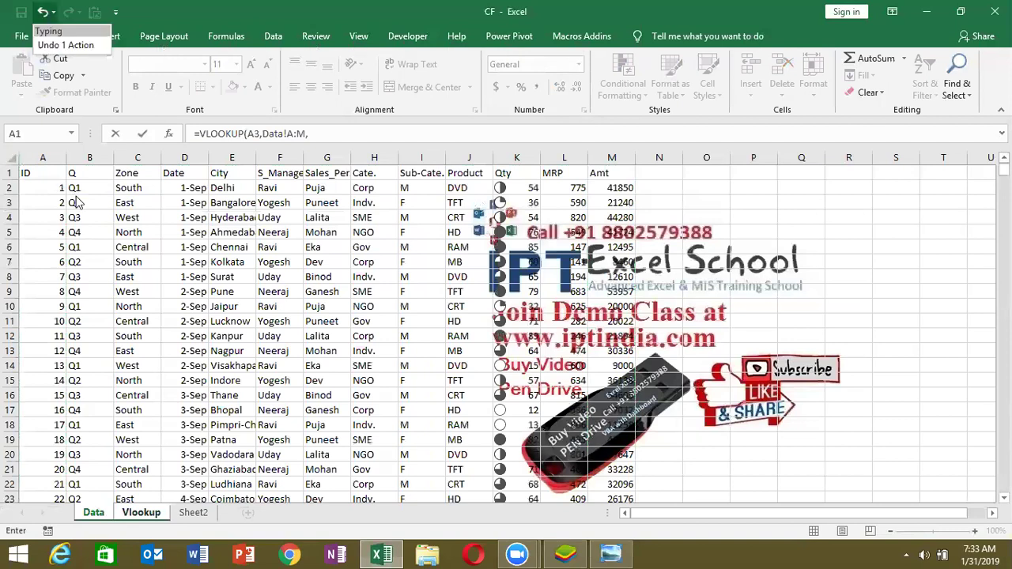
click(320, 131)
click(320, 133)
text(2,0)
key(Return)
key(Up)
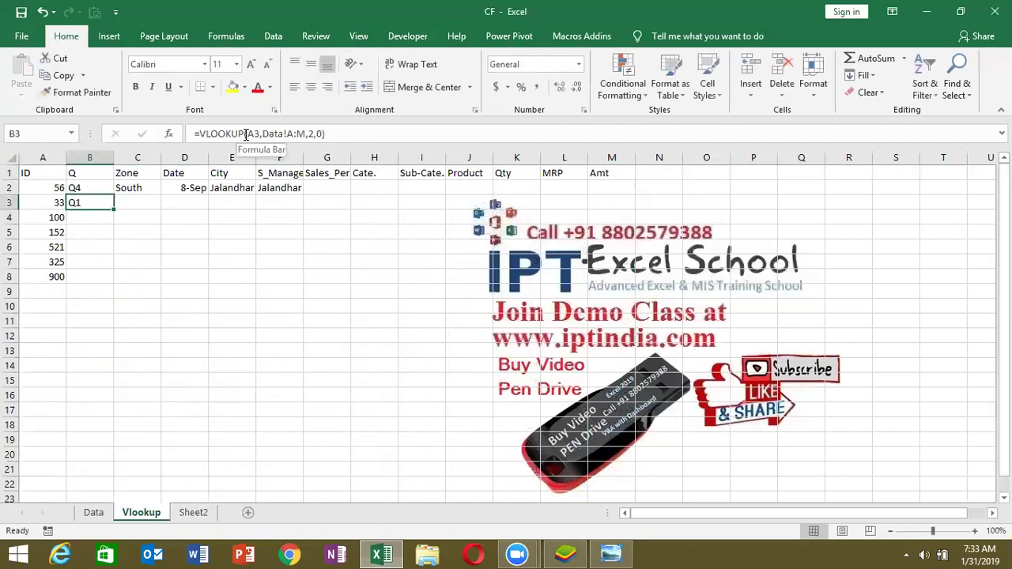
- Lock B3's formula as =VLOOKUP($A3,Data!$A:$M,2,0) using $ and F4
click(246, 134)
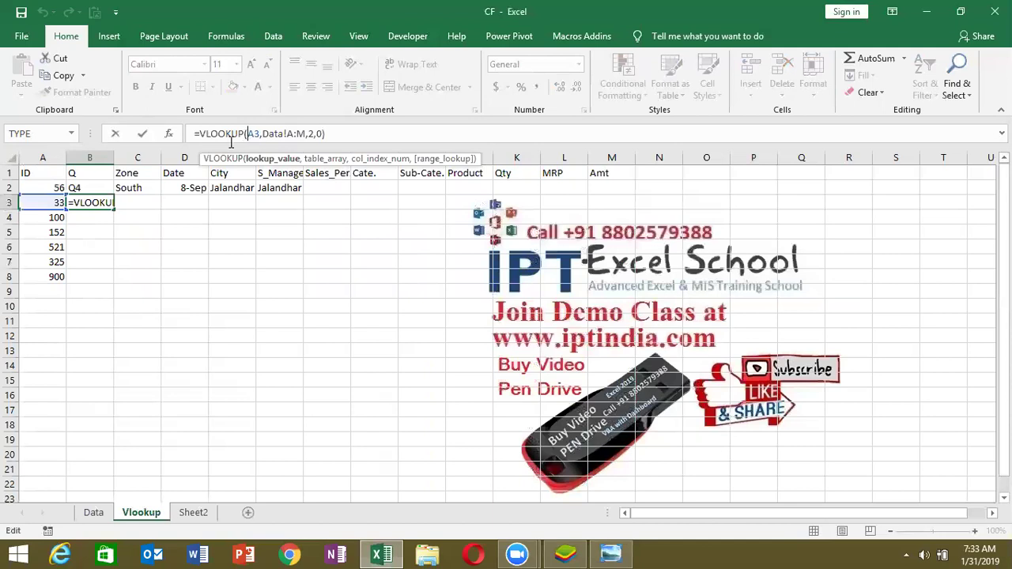
key(Right)
key(Right)
text($)
click(299, 133)
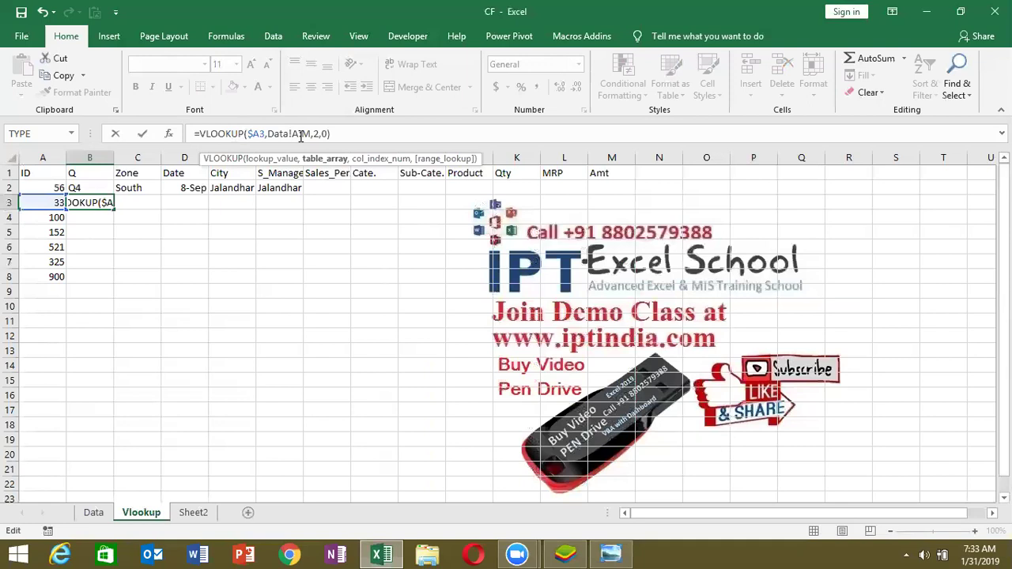
key(F4)
key(ctrl+Return)
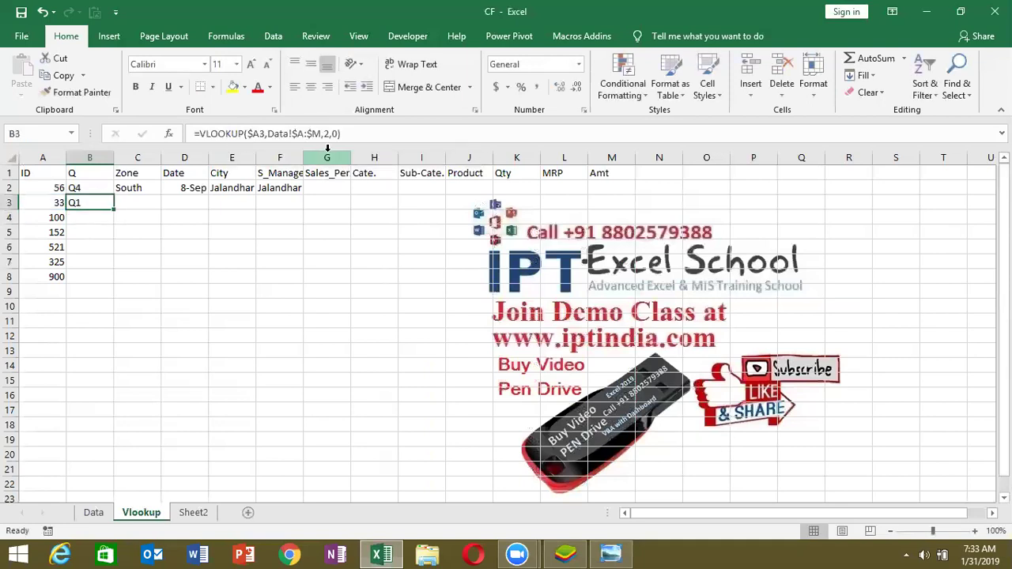
- Fill B3's lookup formula right across B3:M3 with Ctrl+R
key(shift+Right)
key(shift+Right)
key(shift+Right)
key(shift+Right)
key(shift+Right)
key(shift+Right)
key(shift+Right)
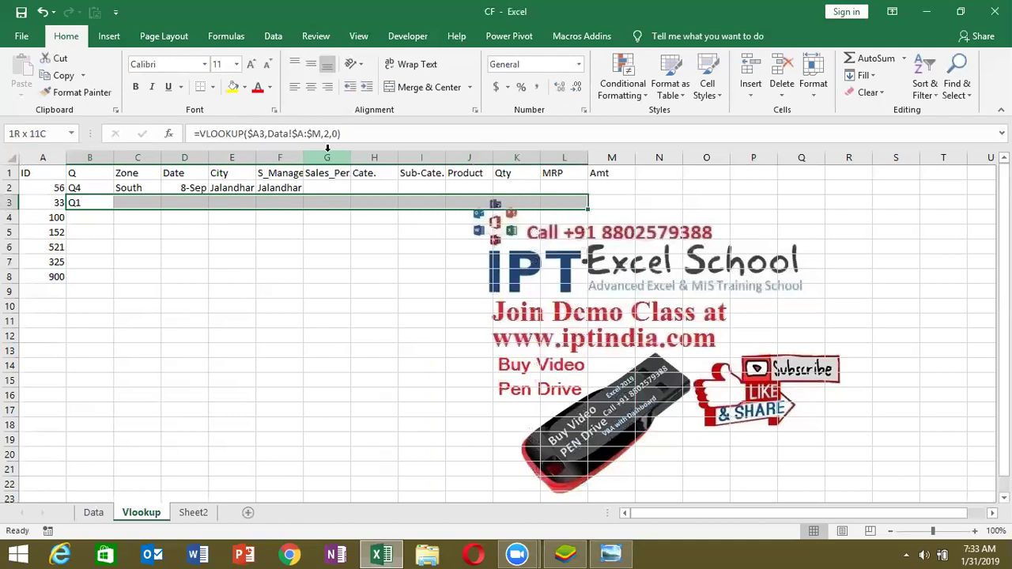
key(shift+Right)
key(ctrl+r)
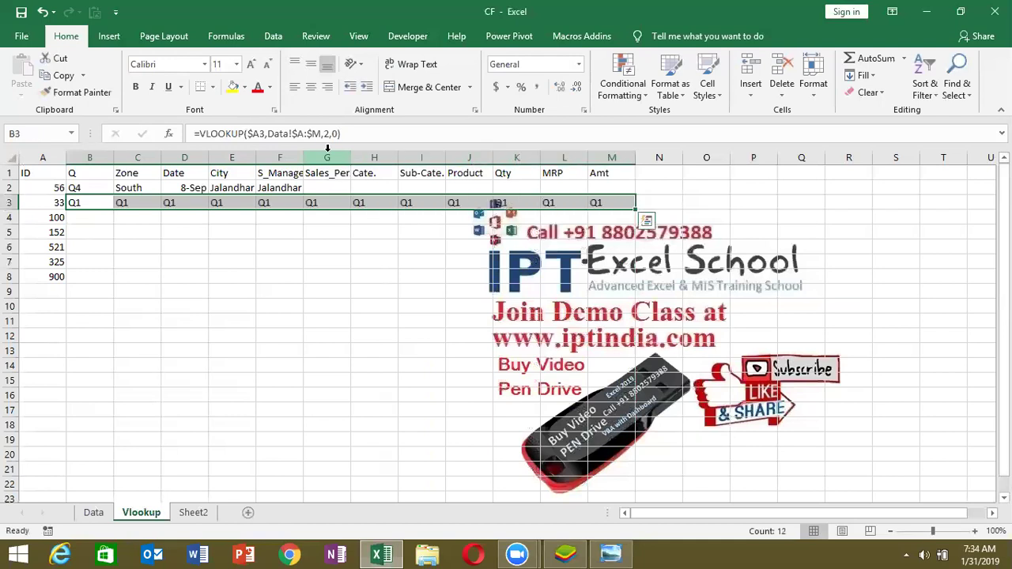
key(Right)
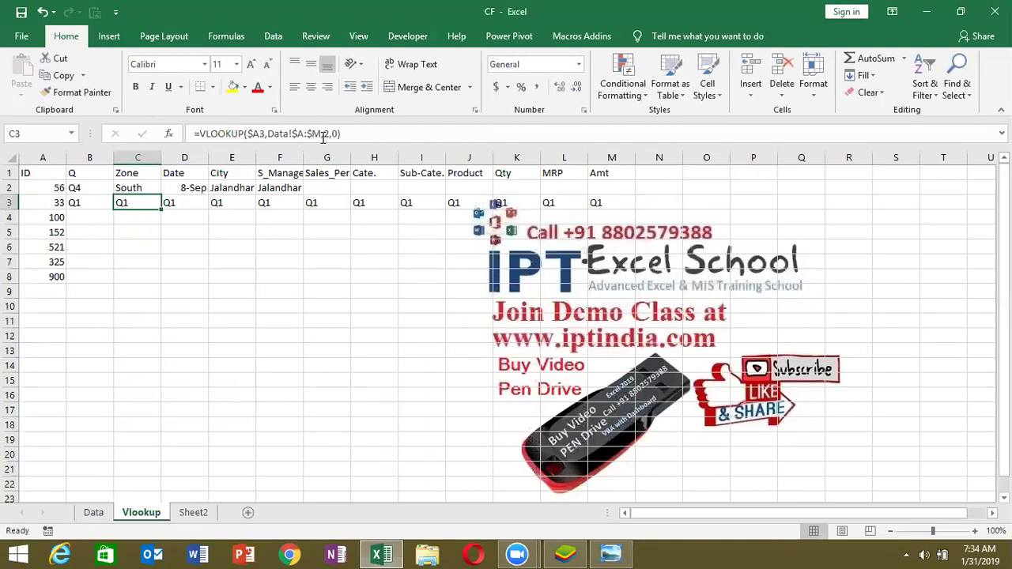
- Change the column index from 2 to 3 in D3 and to 4 in E3, showing West and 43348
click(184, 203)
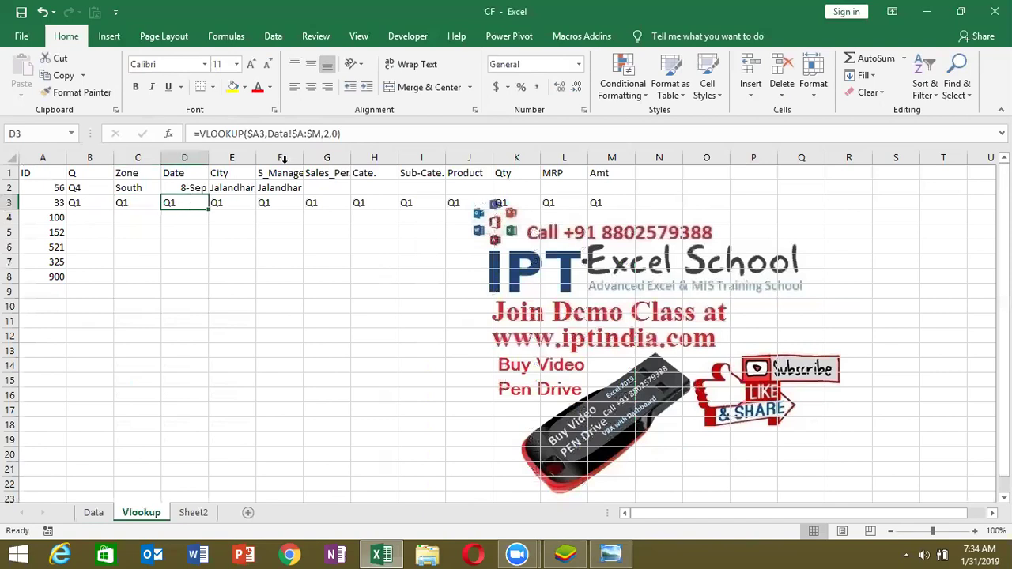
click(330, 134)
key(BackSpace)
text(3)
key(Return)
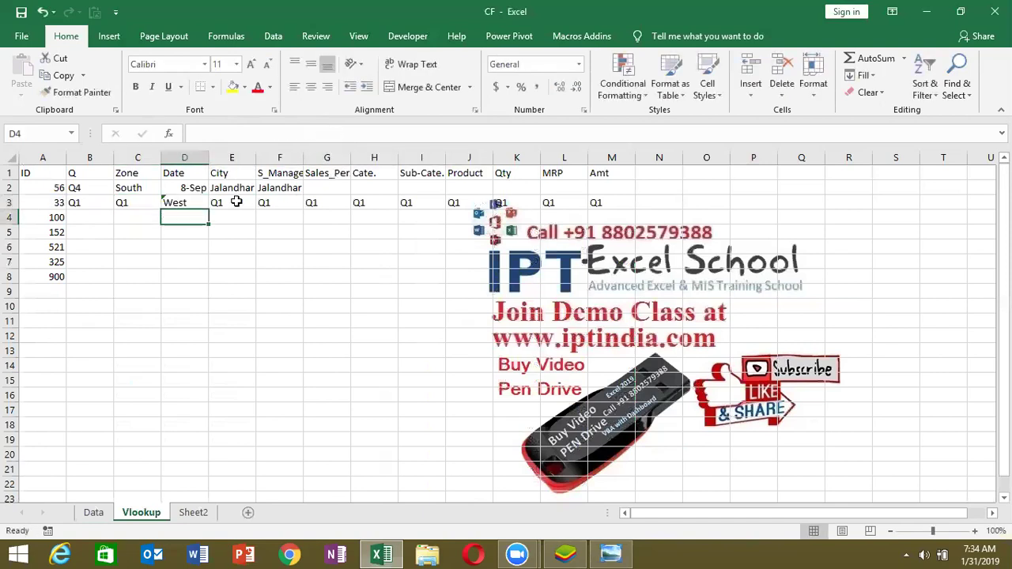
click(234, 202)
click(324, 134)
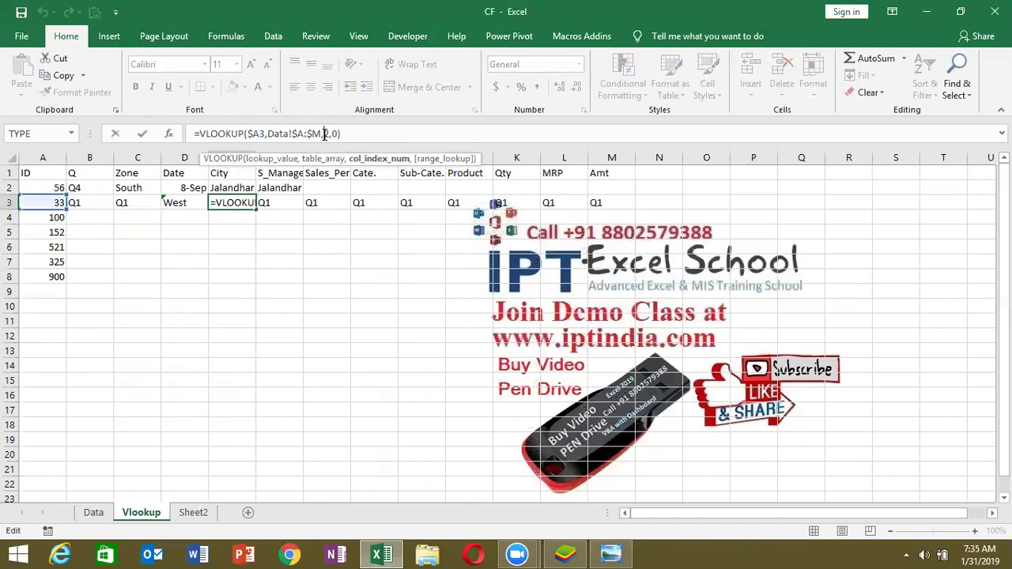
key(BackSpace)
text(4)
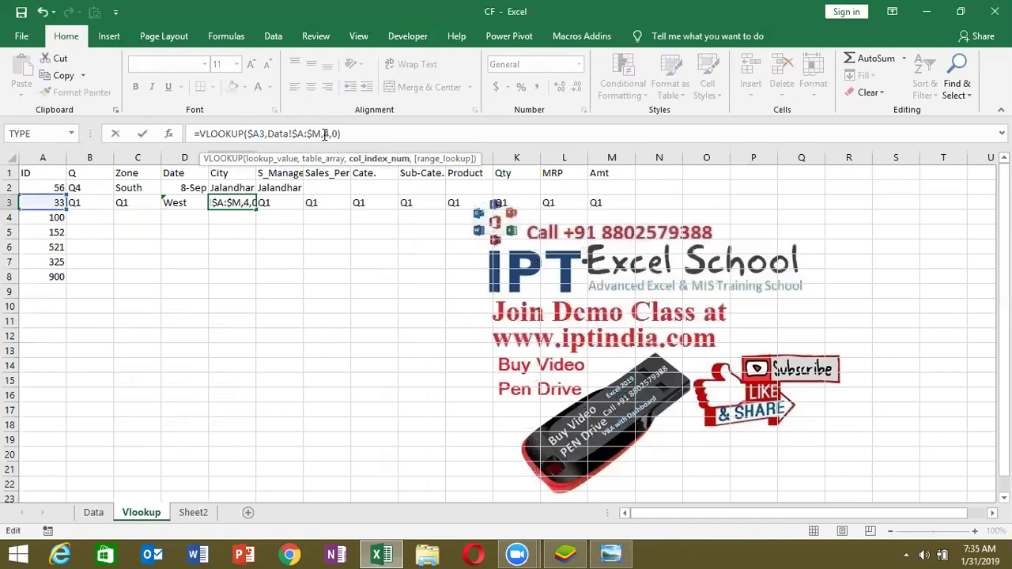
key(Return)
click(309, 204)
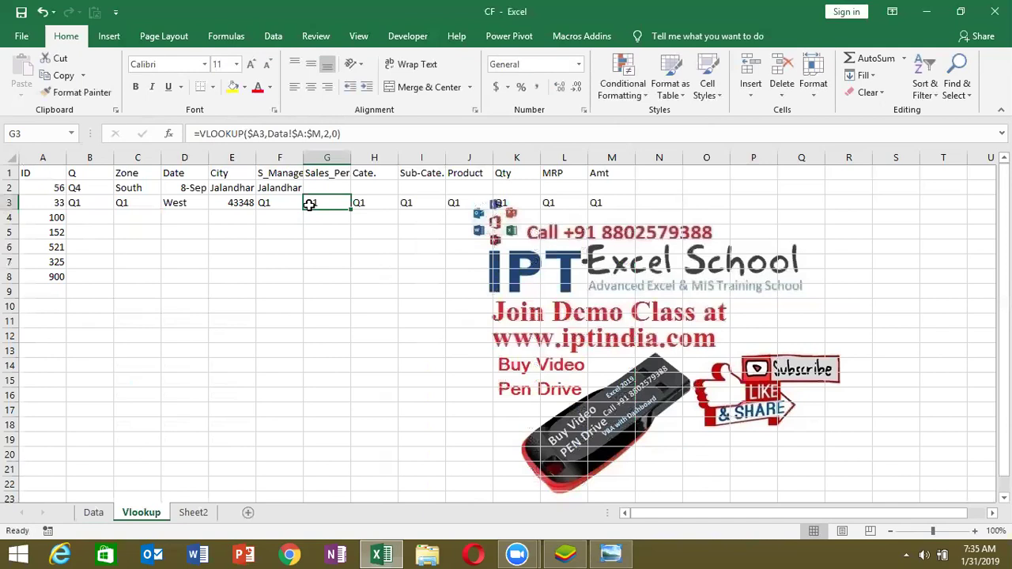
click(11, 173)
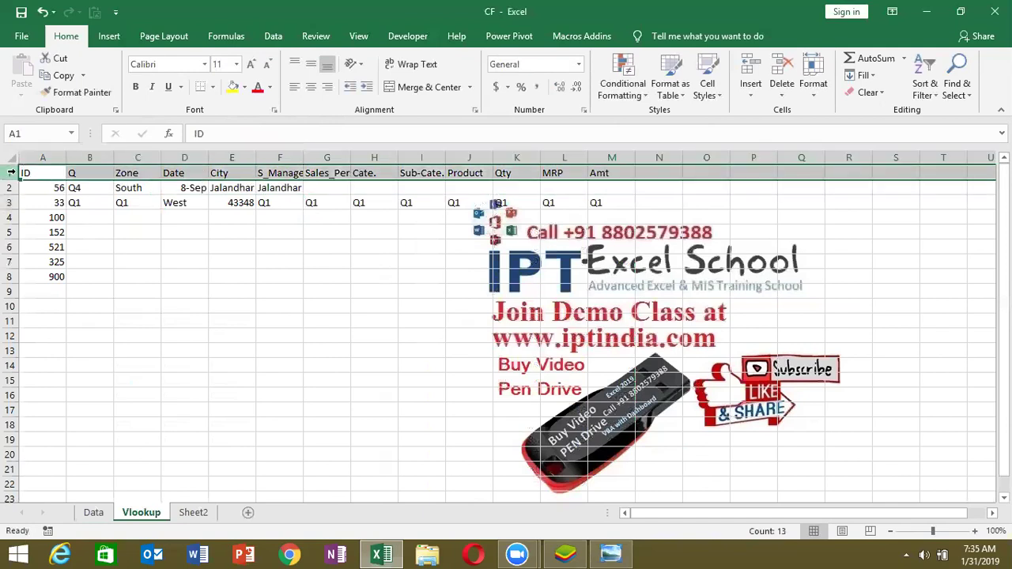
- Insert a new top row, enter 2 and 3 in B1:C1, and fill the series to 13 at M1
key(ctrl+shift+plus)
click(72, 173)
text(2)
key(Return)
click(73, 173)
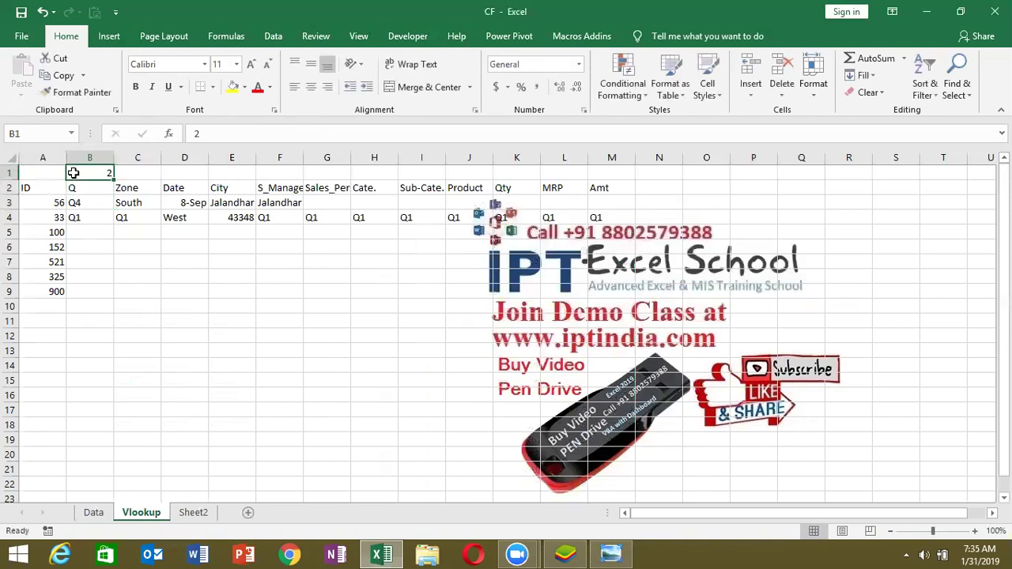
key(Right)
text(3)
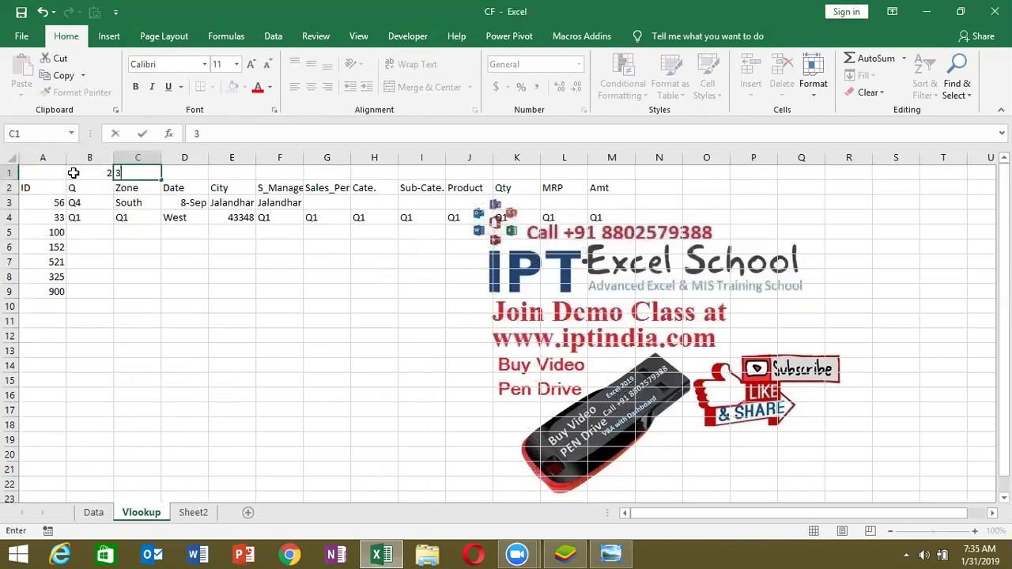
key(Return)
drag(72, 173, 617, 188)
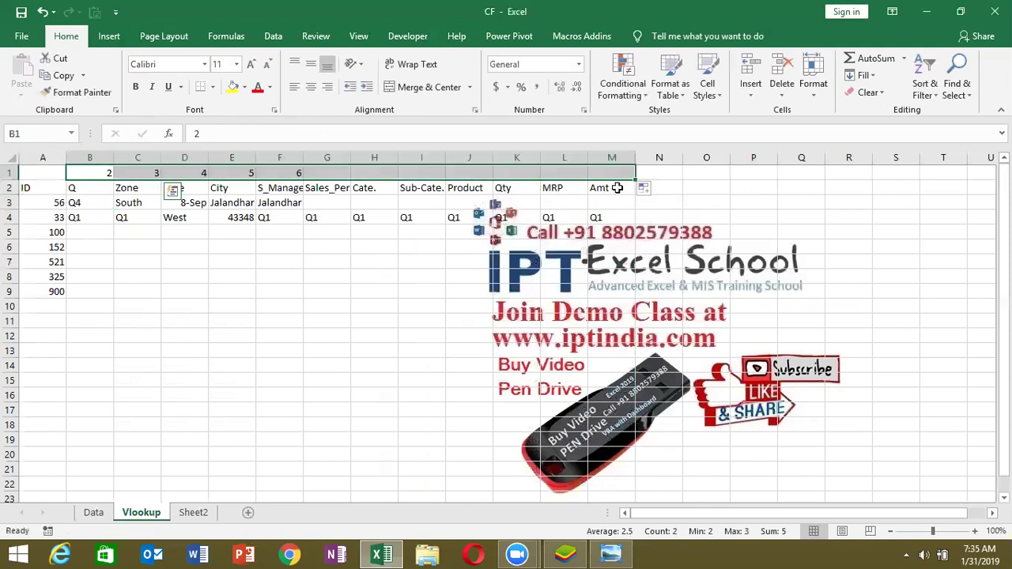
click(142, 217)
- Replace B4's fixed column index 2 with B1 and copy the lookup across to M4
click(102, 214)
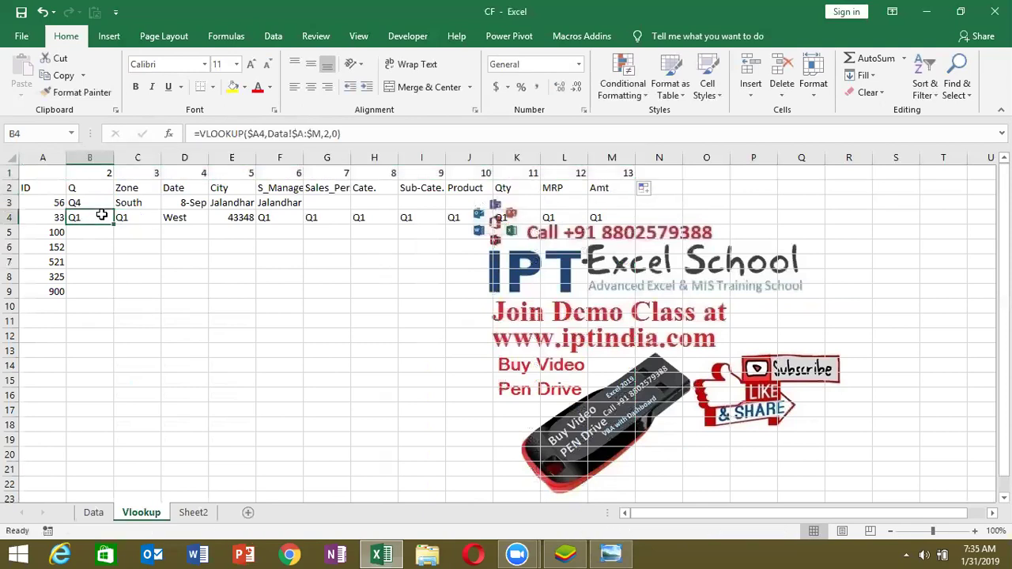
click(325, 134)
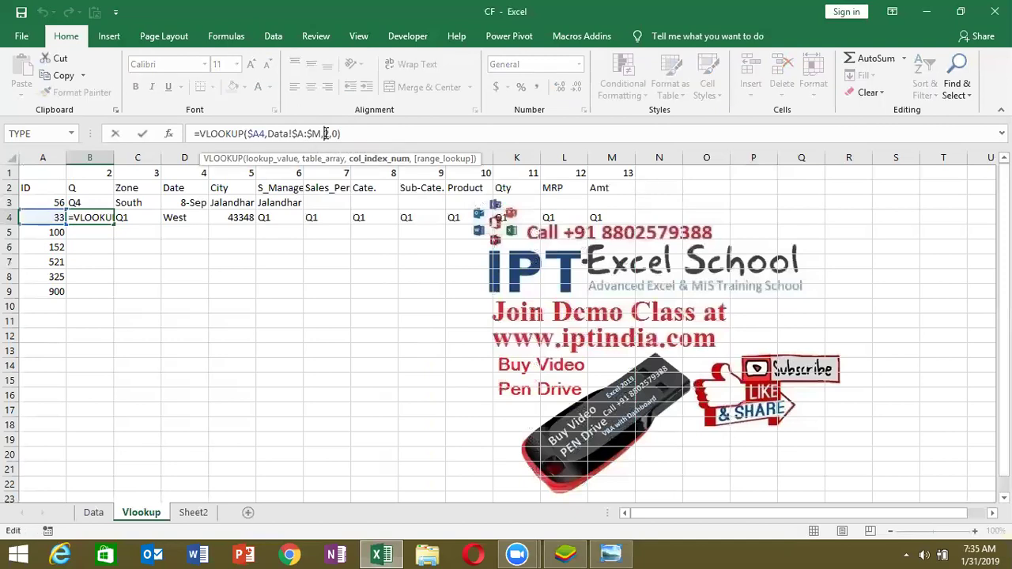
key(Delete)
click(102, 169)
key(Return)
key(Up)
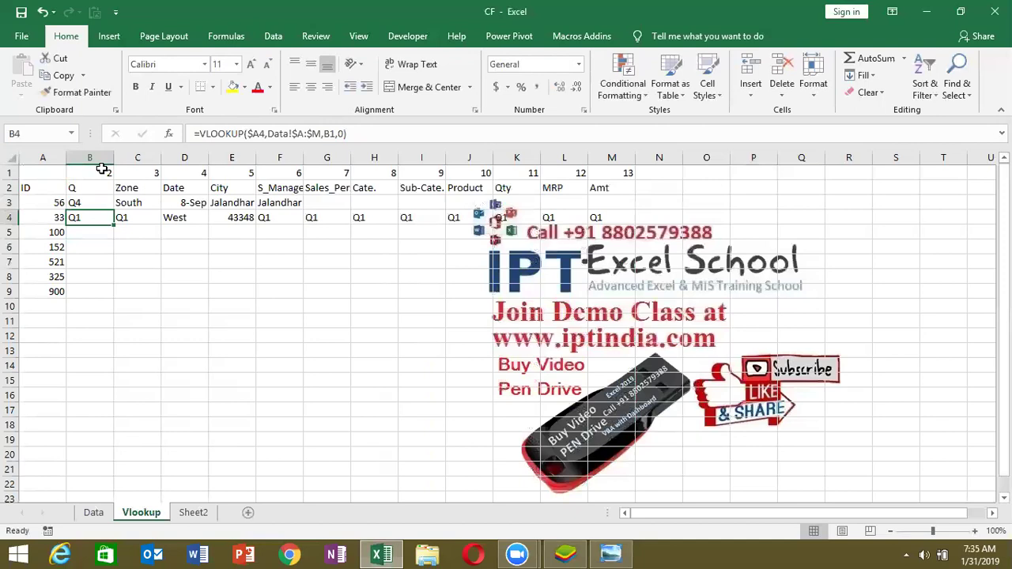
mouse_move(114, 225)
mouse_down()
mouse_move(621, 251)
mouse_move(653, 244)
mouse_up()
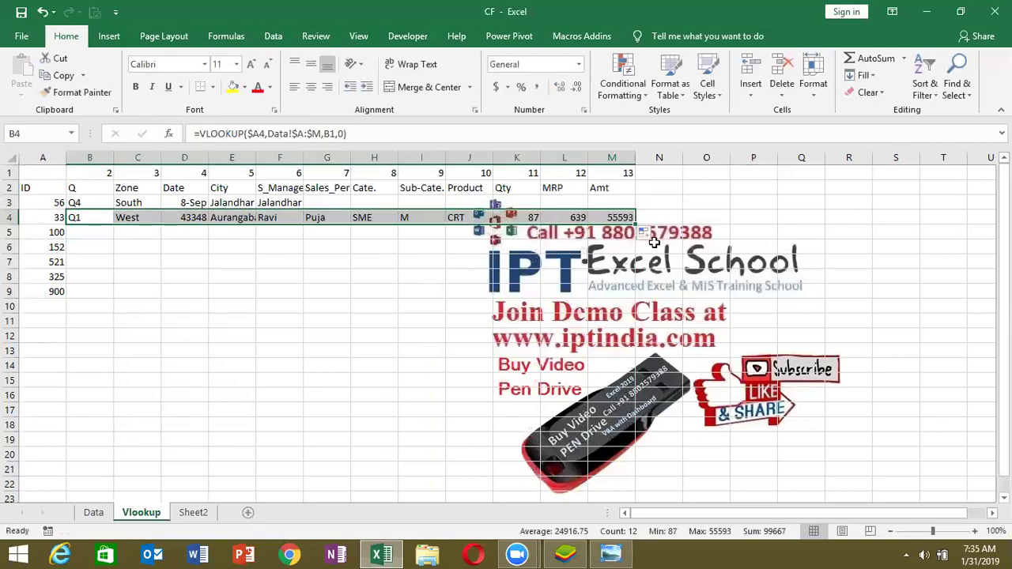
- Enter =COLUMN(Data!B2) in B5 so it returns 2
click(106, 235)
text(=)
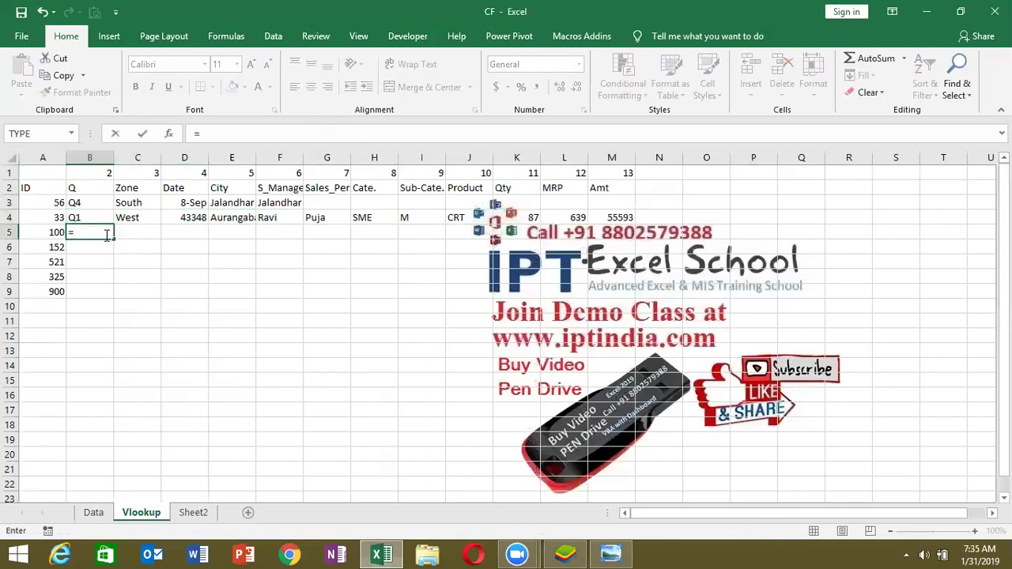
text(v)
text(l)
key(BackSpace)
text(col)
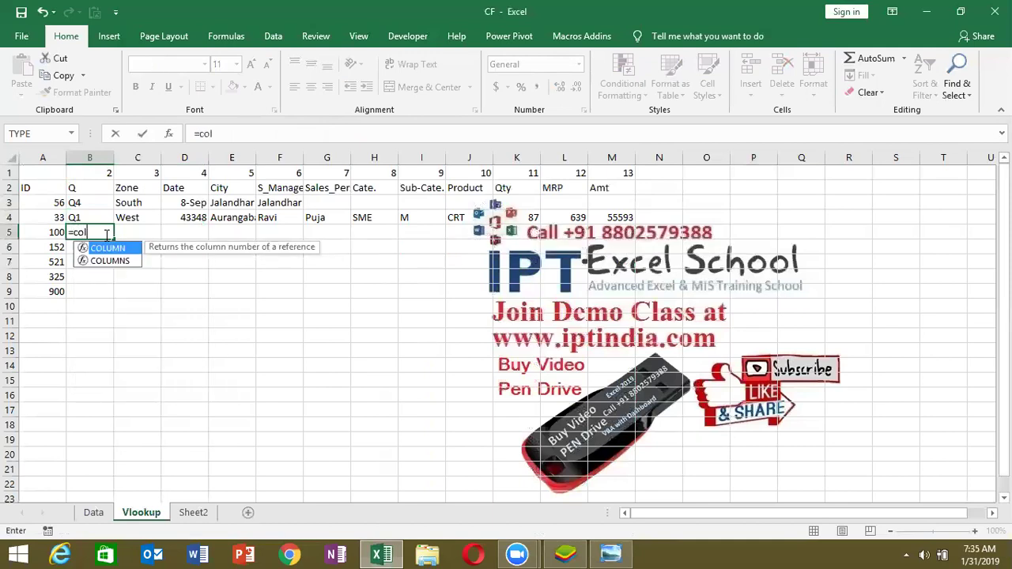
key(Tab)
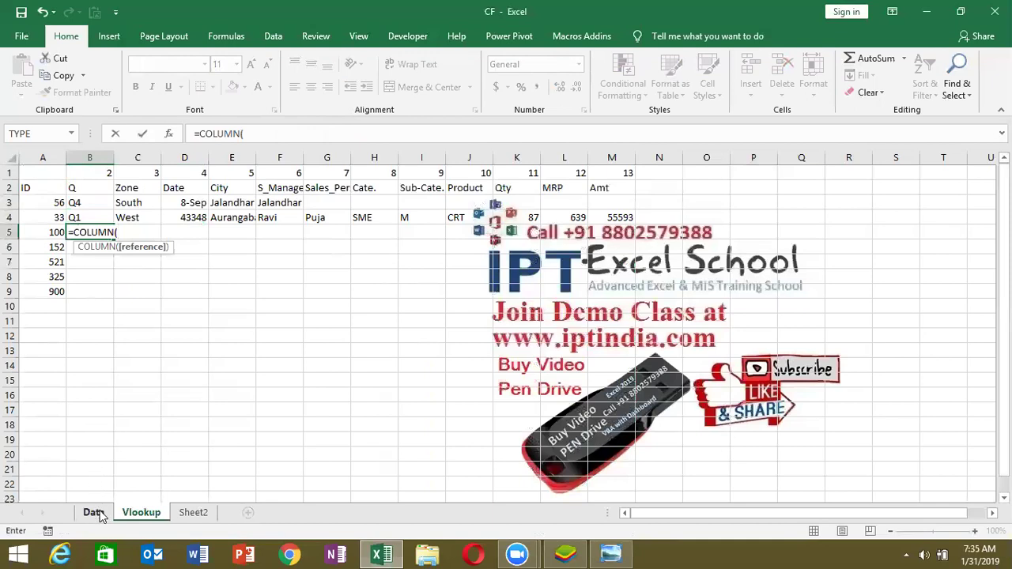
click(93, 513)
click(83, 188)
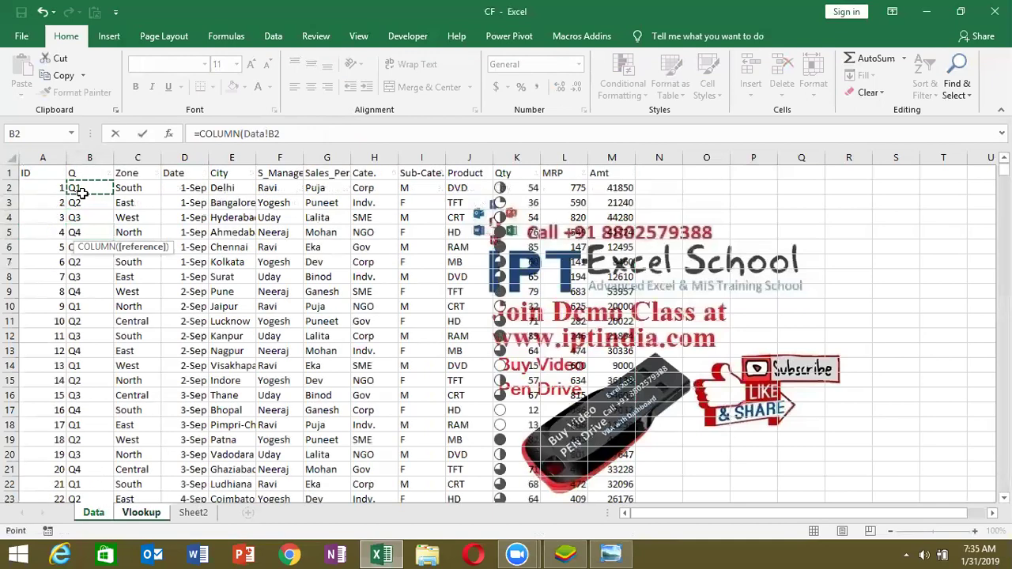
key(Return)
key(Up)
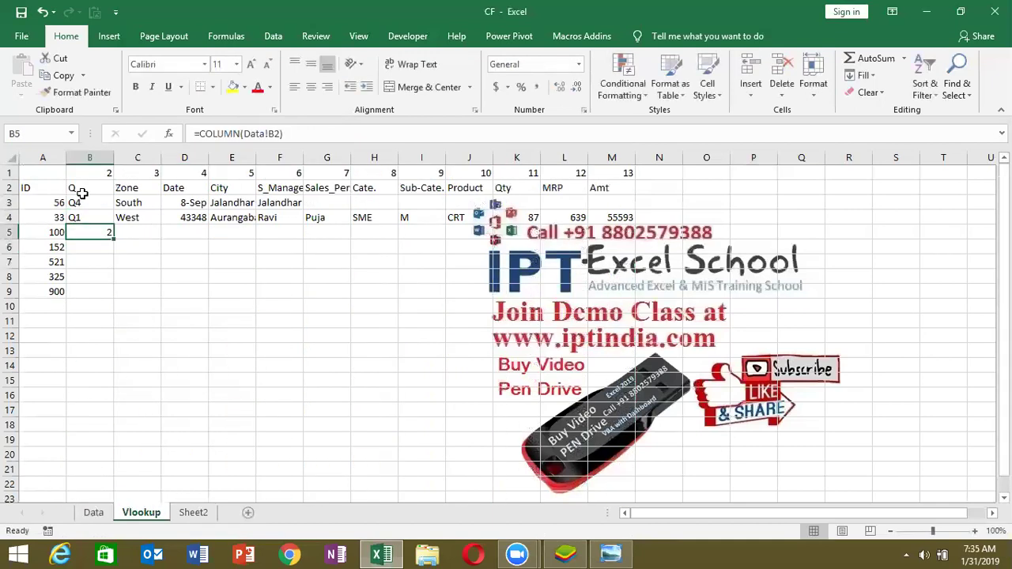
- Inspect the existing VLOOKUP formula in B3
click(82, 191)
key(Left)
key(Down)
key(Right)
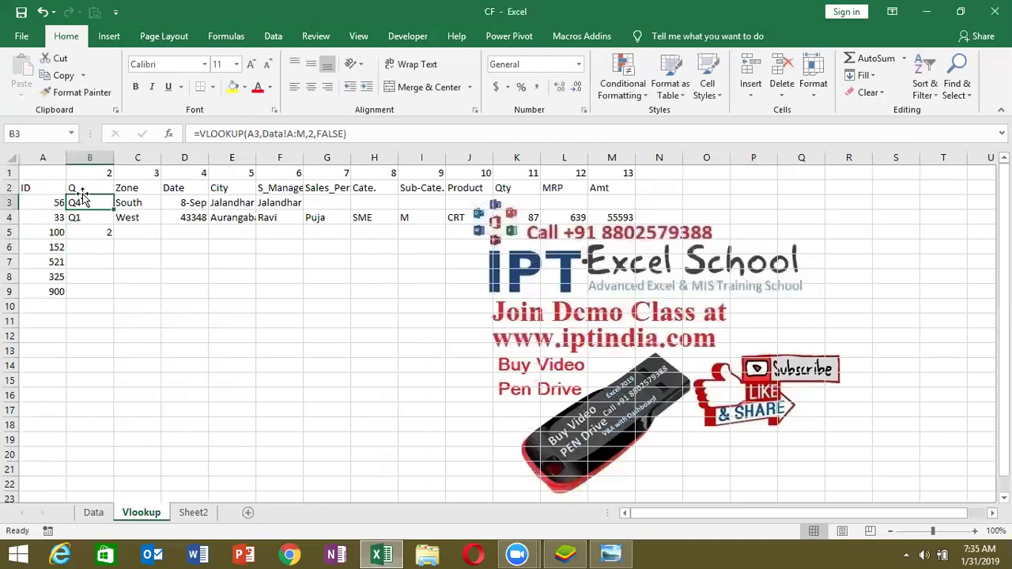
- Enter =VLOOKUP(A5,Data!A:M,COLUMN(Data!B1),0) in B5
key(Down)
key(Down)
text(=vl)
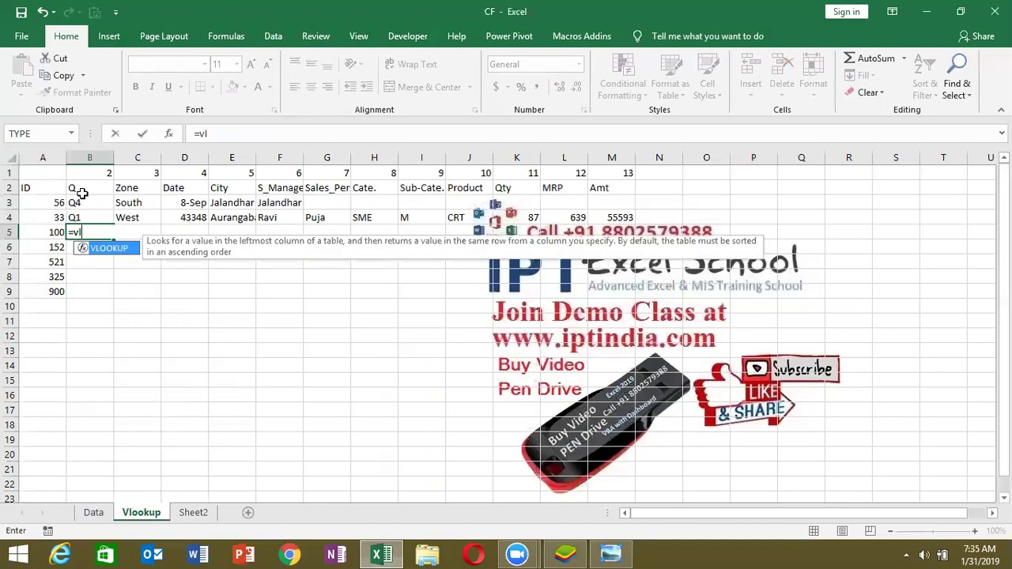
key(Tab)
key(Left)
text(,)
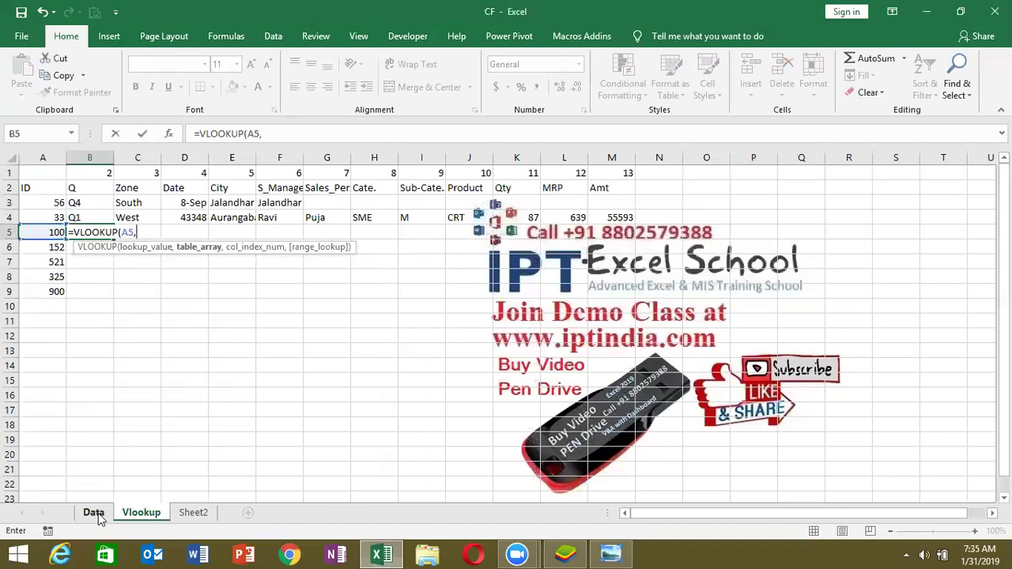
click(96, 513)
drag(50, 155, 614, 171)
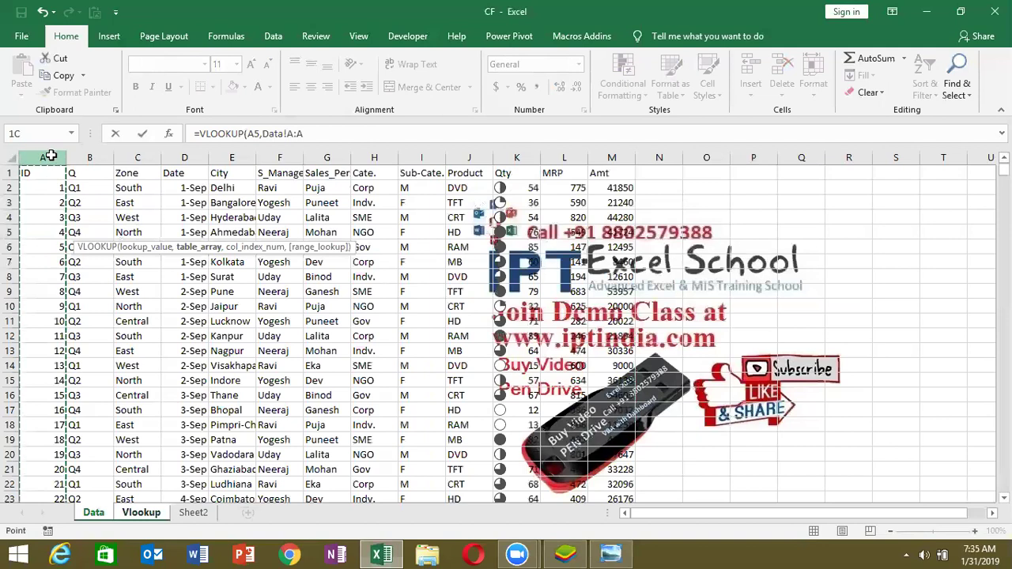
text(,)
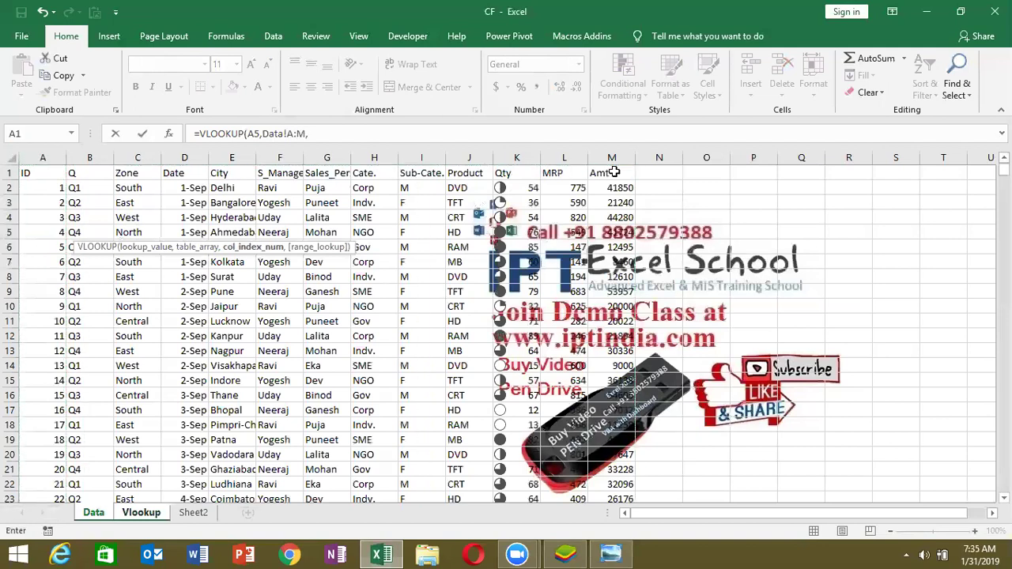
text(col)
key(Tab)
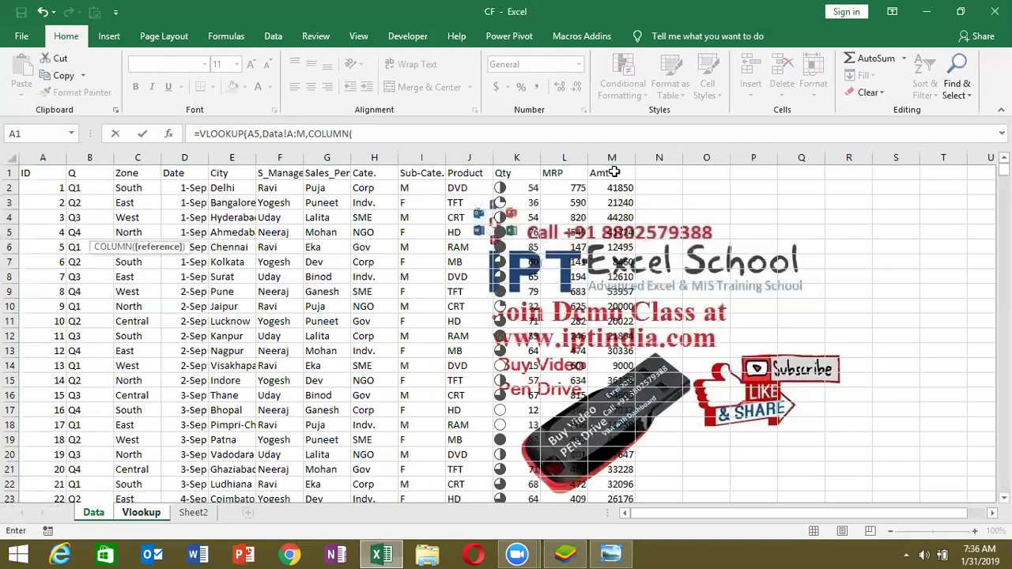
click(89, 179)
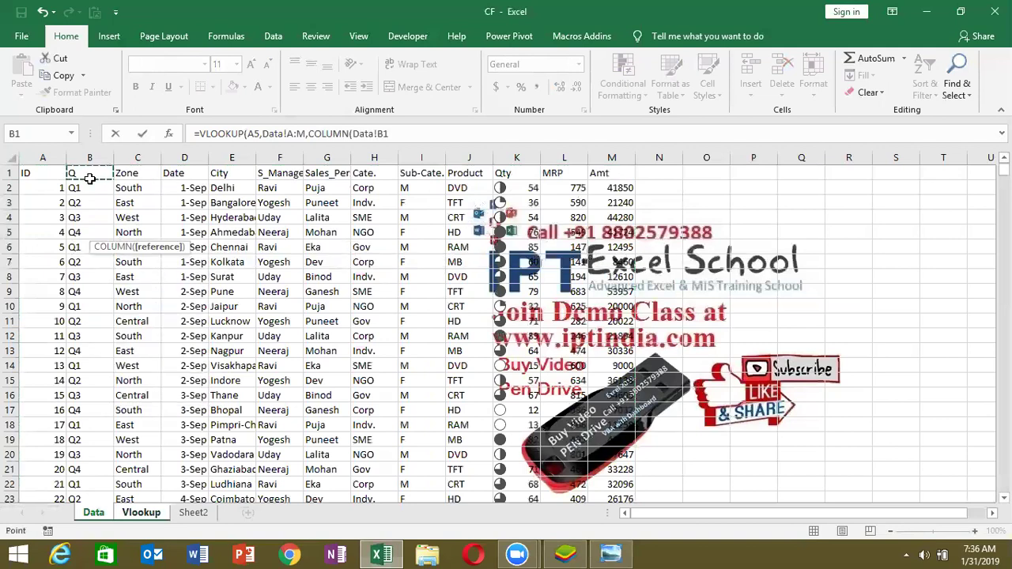
text(),)
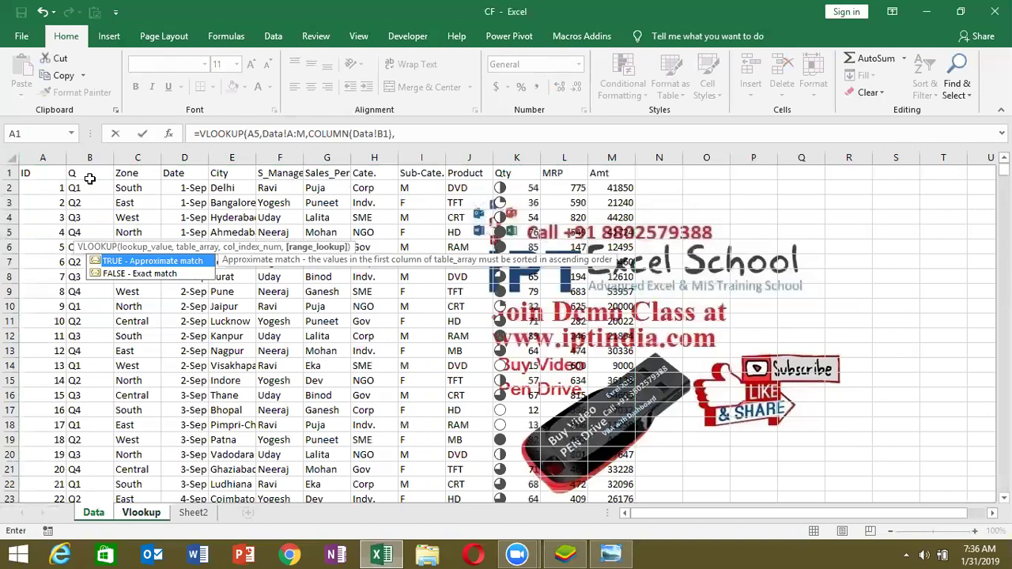
text(0))
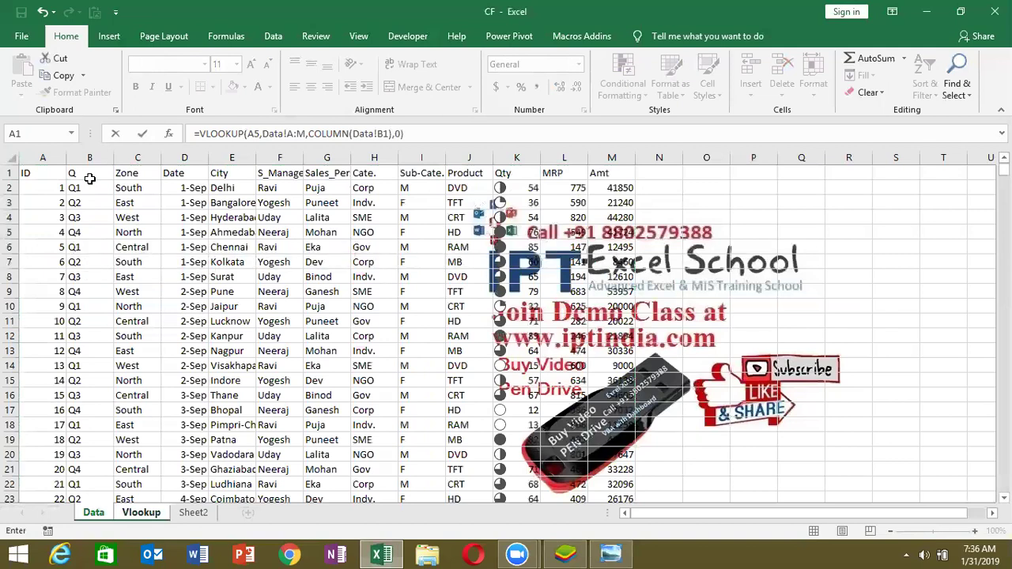
key(Return)
- Make B5's lookup references absolute as $A5 and Data!$A:$M
key(Up)
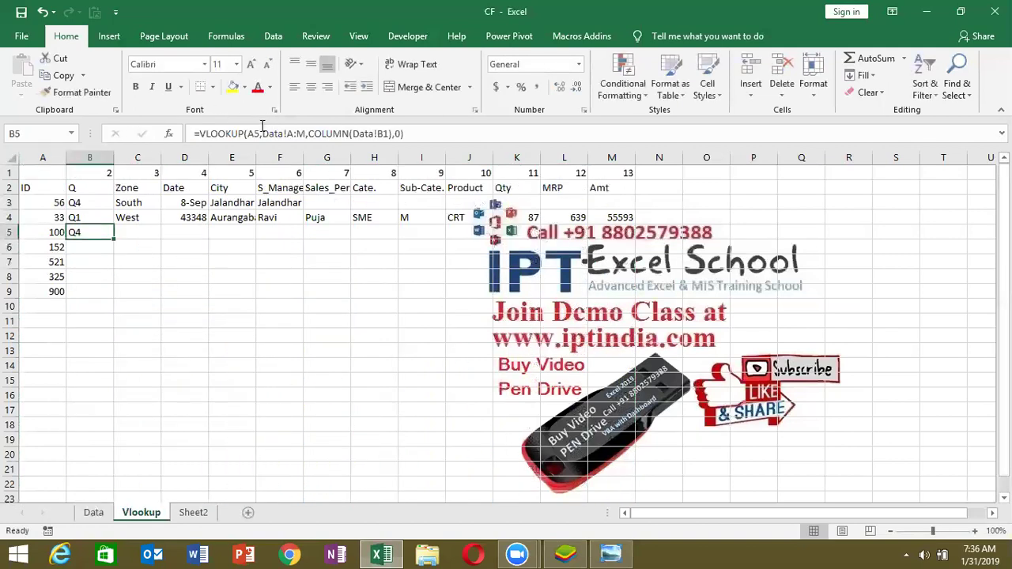
key(F2)
click(248, 134)
text($)
click(298, 135)
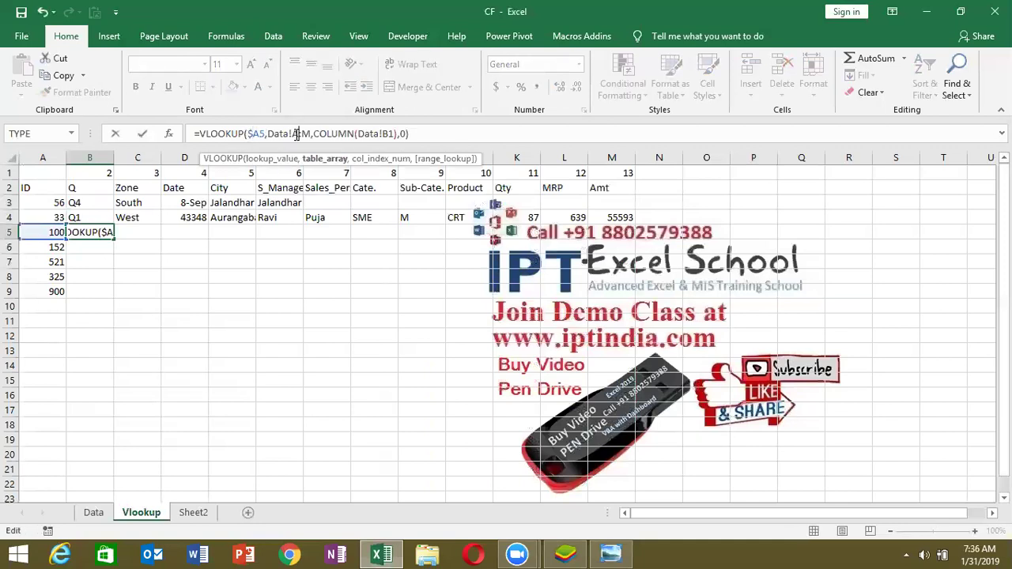
key(F4)
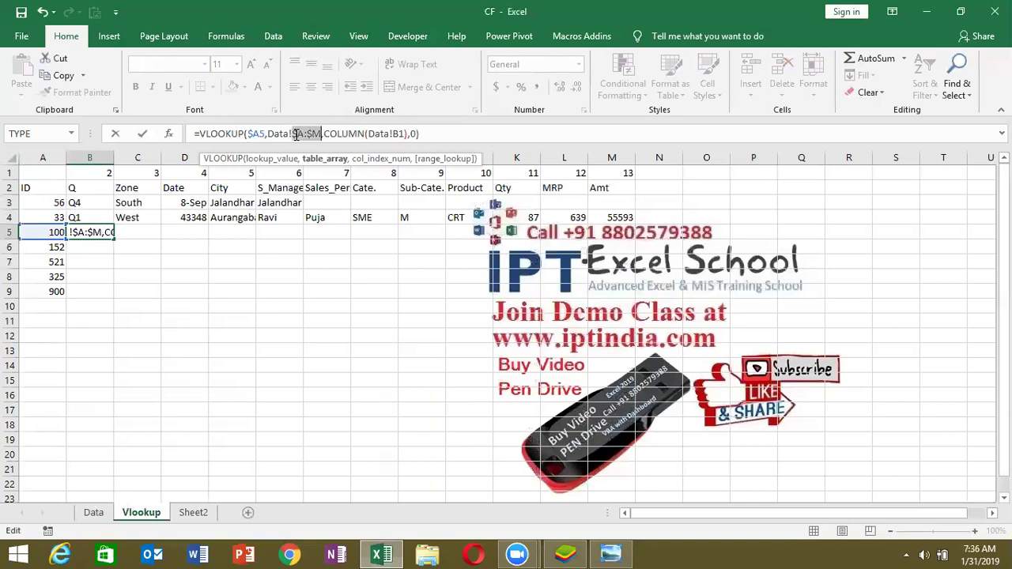
click(400, 134)
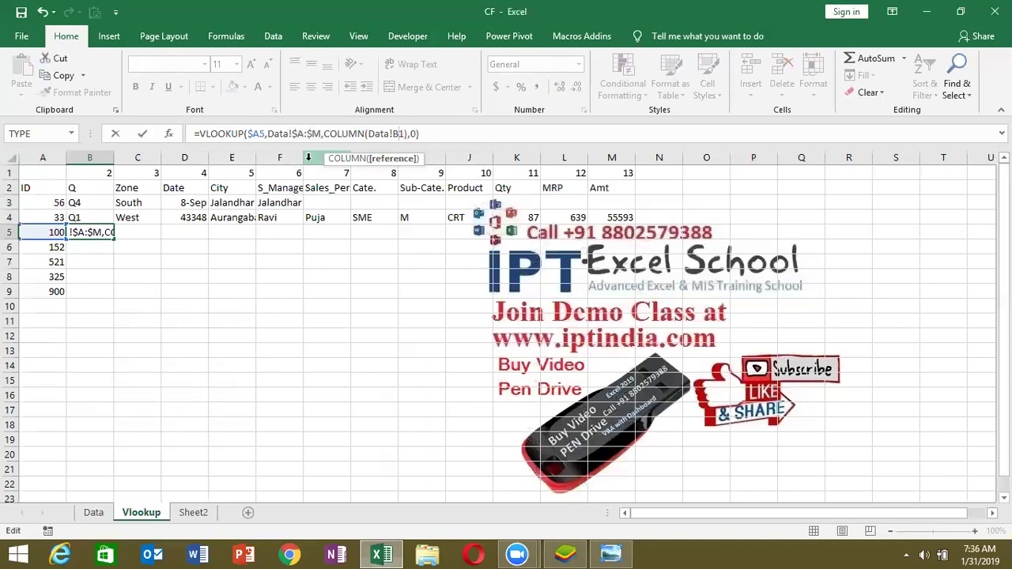
key(ctrl+Return)
- Fill the B5 formula across B5:M5 with Ctrl+R, showing Q4, Central, Udaipur
key(shift+Right)
key(shift+Right)
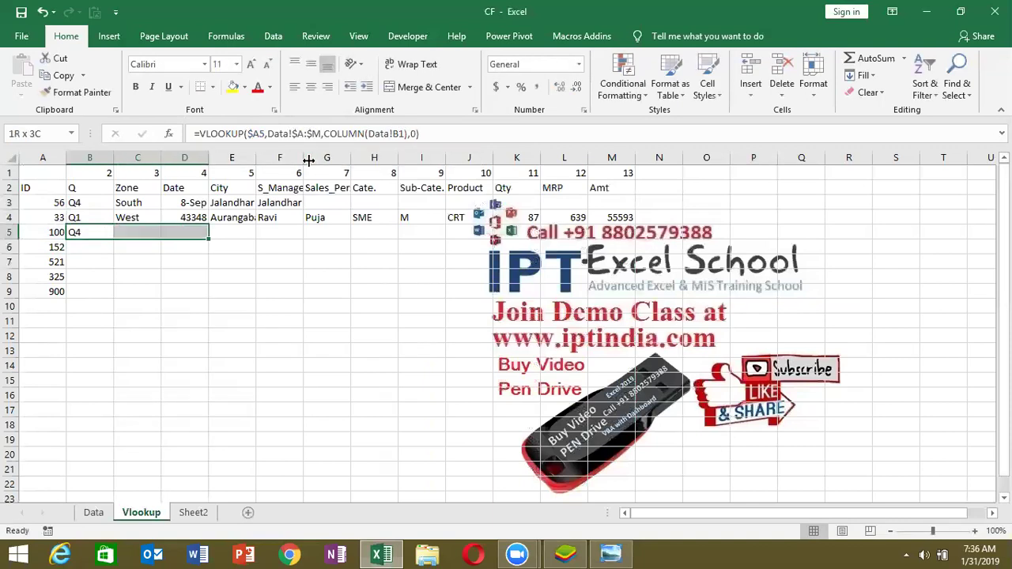
key(shift+Right)
key(shift+Right)
key(shift+Right)
key(shift+Right)
key(shift+Right)
key(shift+Right)
key(shift+Right)
key(shift+Right)
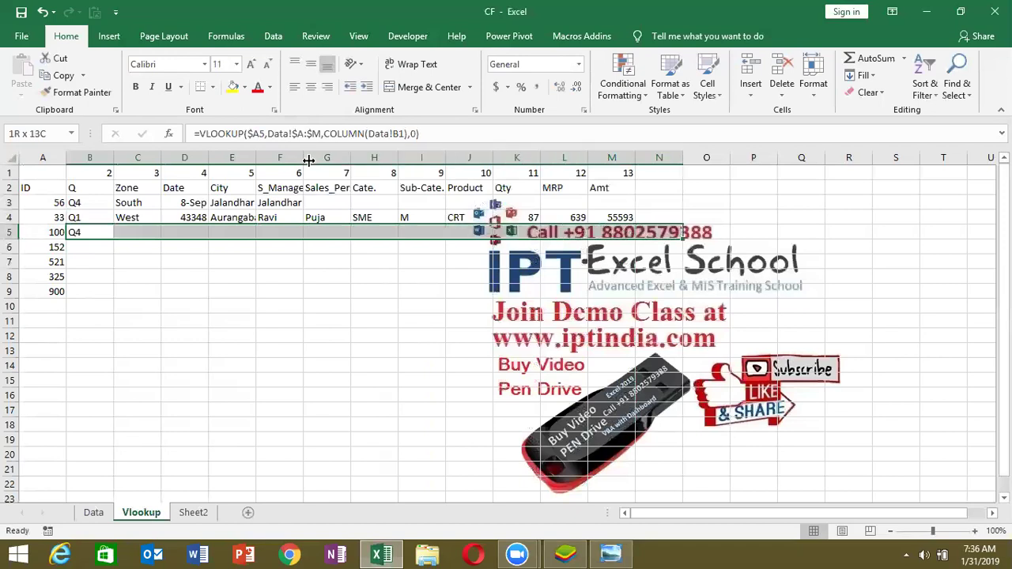
key(shift+Left)
key(ctrl+r)
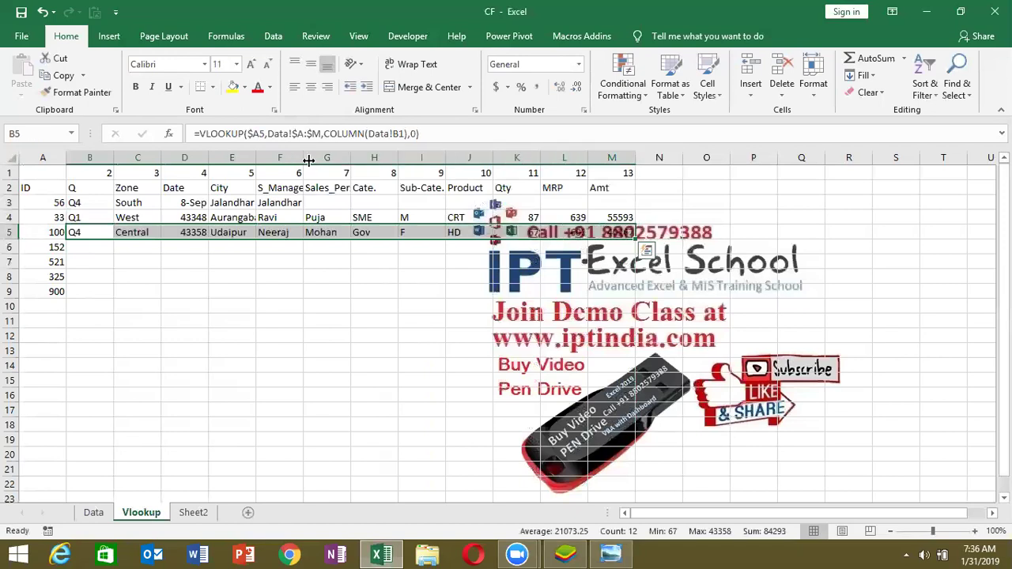
key(Right)
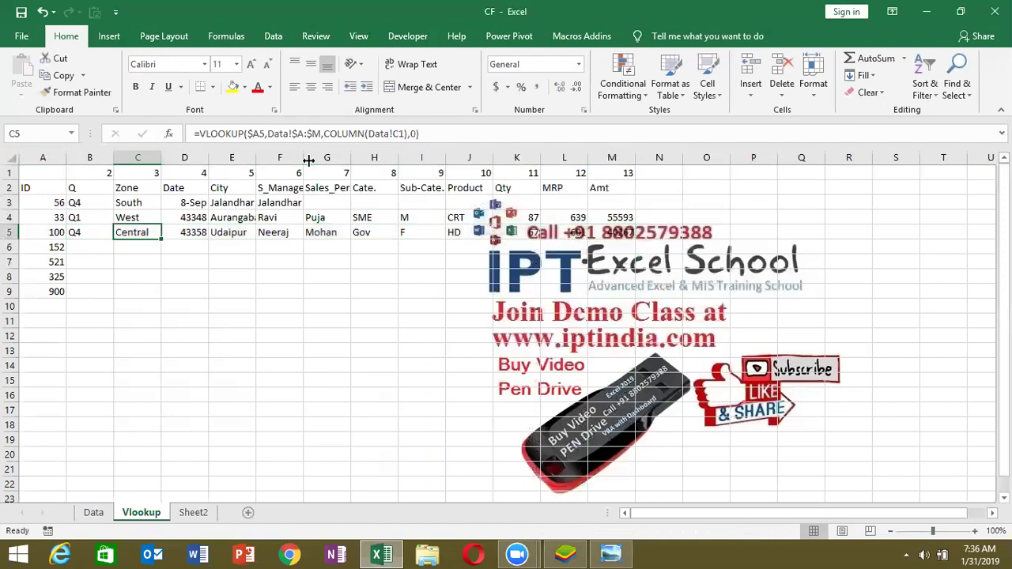
key(Right)
key(Right)
key(Right)
key(Left)
key(Left)
key(Left)
key(Left)
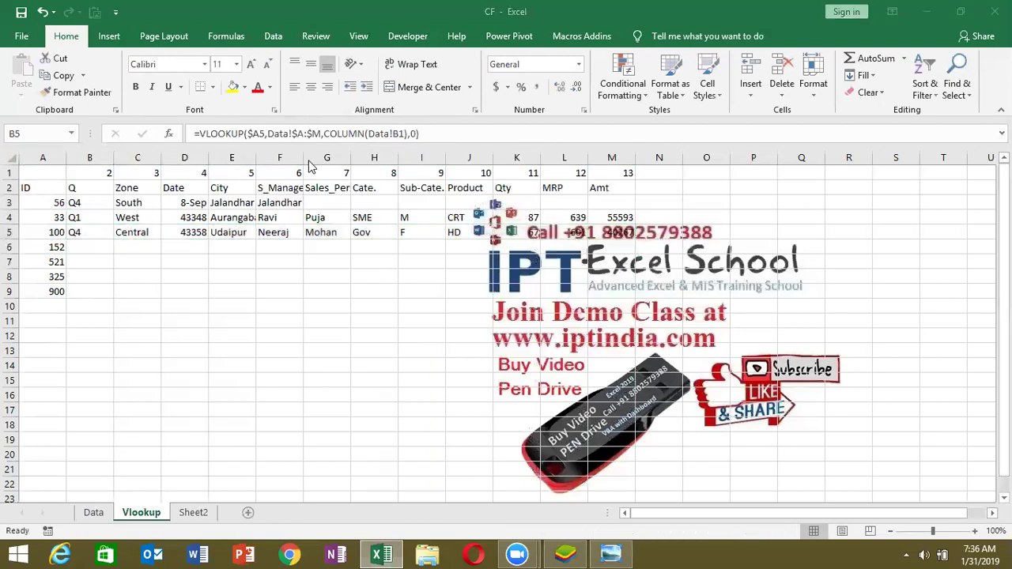
- Compare the row 5 results against the Data sheet and review the column-number row
click(93, 513)
click(141, 513)
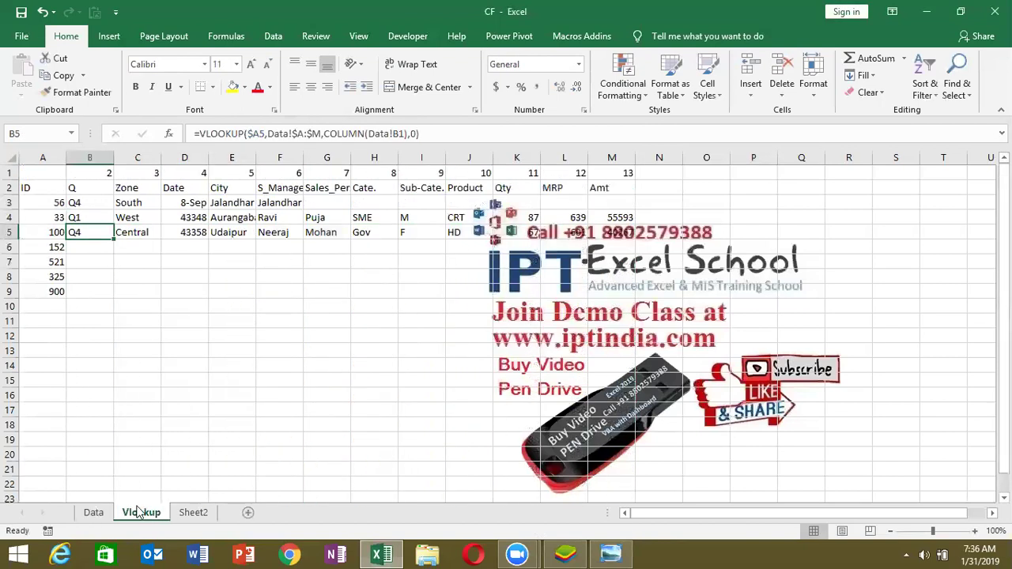
drag(36, 172, 629, 134)
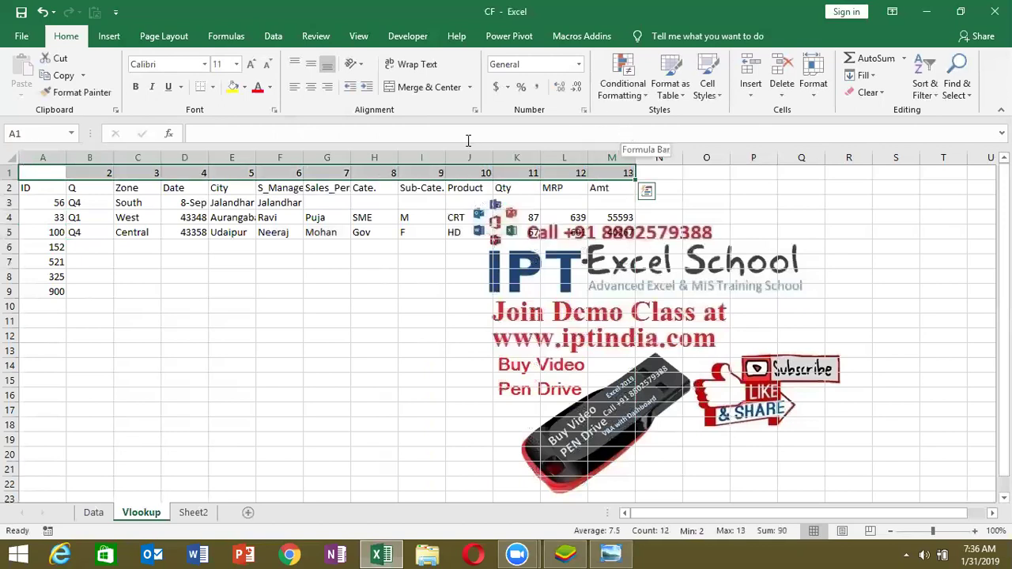
click(52, 189)
click(79, 245)
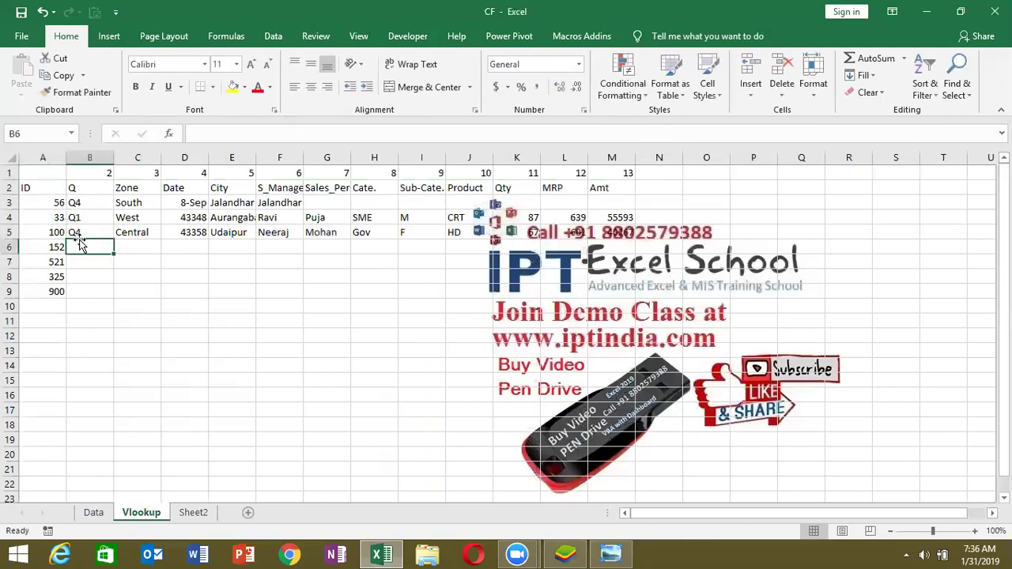
- Enter =VLOOKUP(A6,Data!A:M,{2,…,12},0) in B6 with an array of column numbers
text(=)
text(vl)
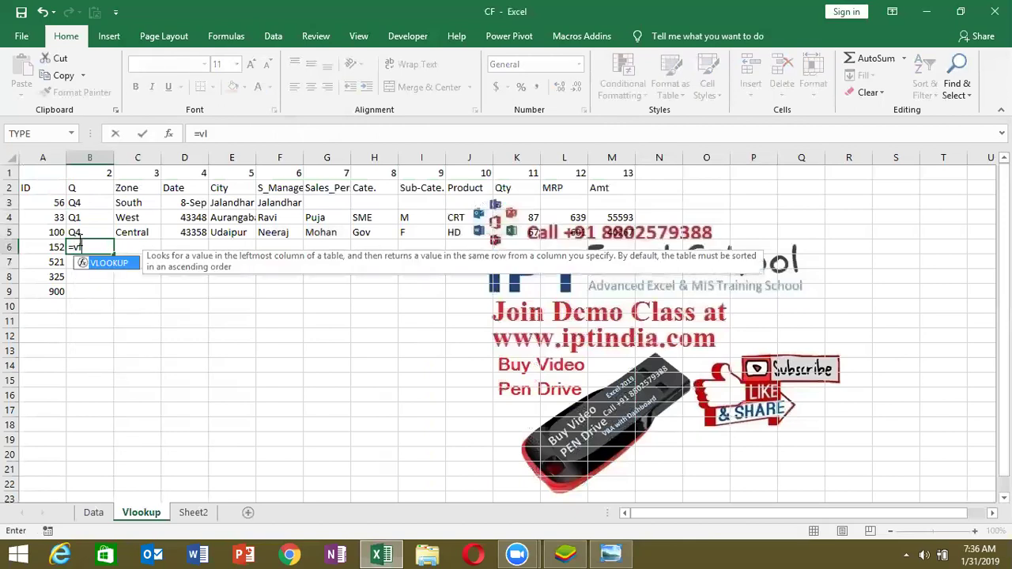
key(Tab)
key(Left)
text(,)
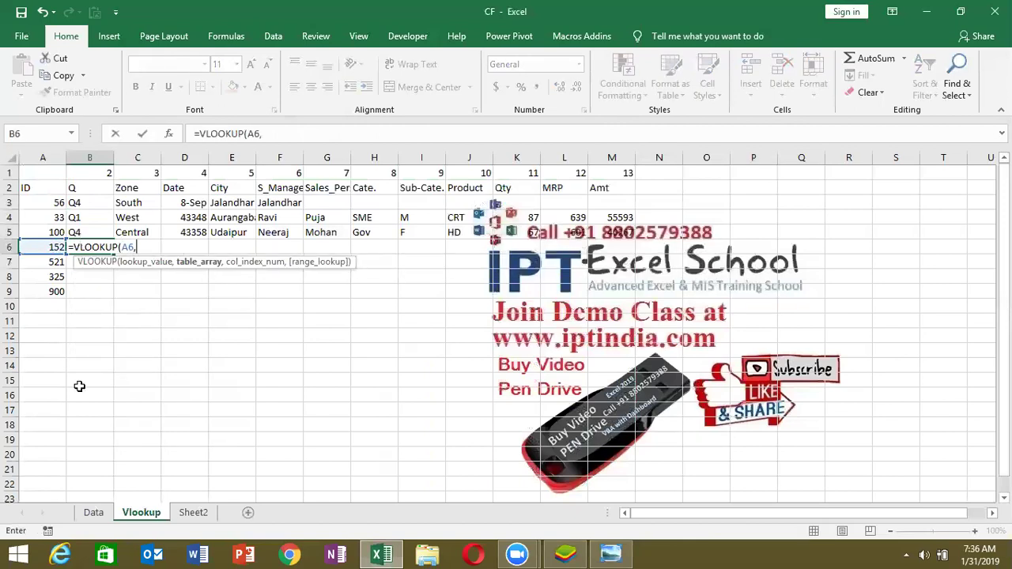
click(92, 514)
drag(42, 157, 590, 169)
text(,)
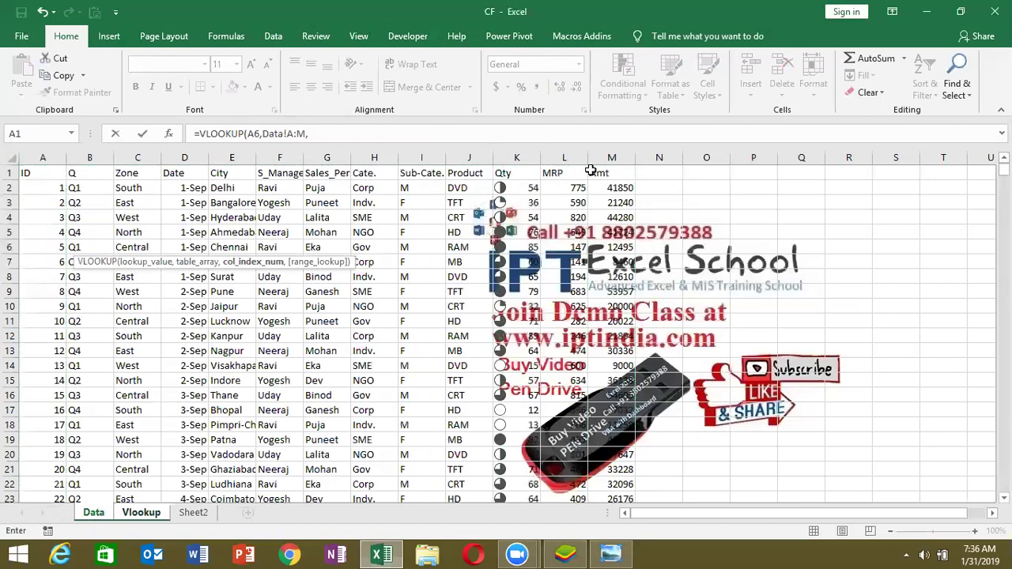
text({2)
text(,)
text(3,4,5)
text(6,)
key(BackSpace)
key(BackSpace)
text(6,7,8,9,10,)
text(11,12},0)
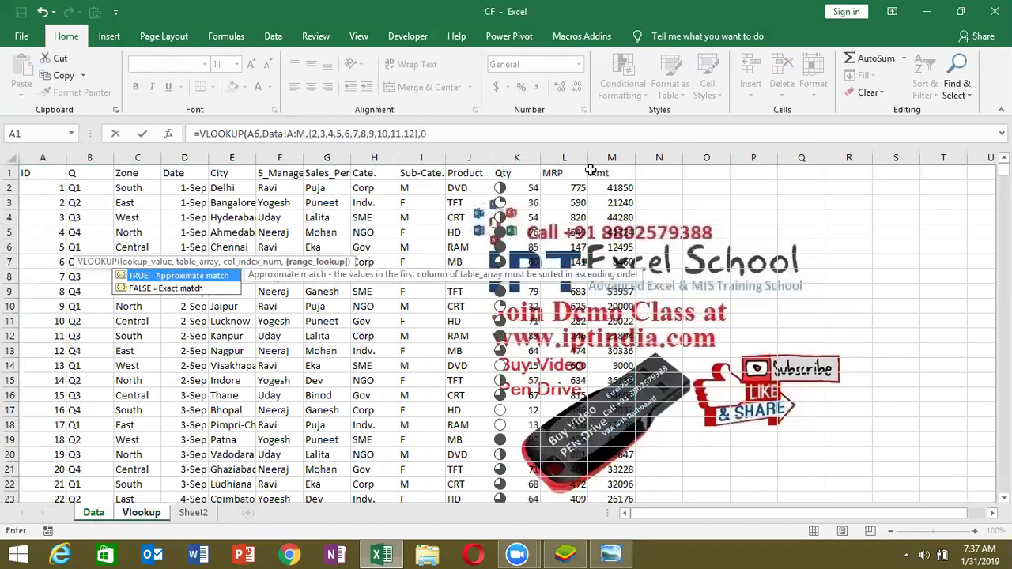
key(Return)
- Re-commit the lookup as an array formula across B6:L6 with Ctrl+Shift+Enter
key(Up)
key(shift+Right)
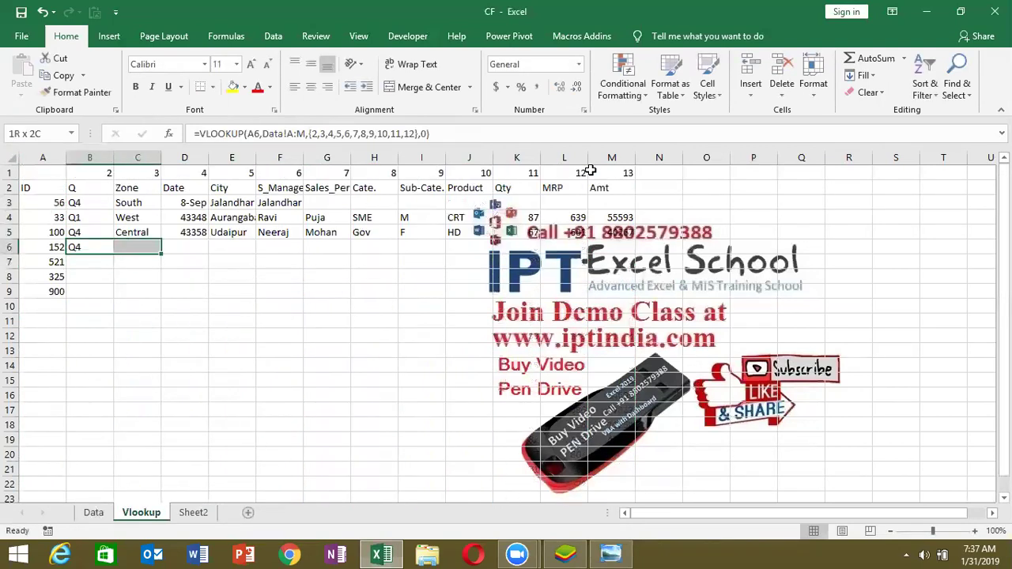
key(shift+Right)
key(shift+Right)
key(shift+Right)
key(shift+Right)
key(shift+Right)
key(shift+Right)
key(shift+Right)
key(shift+Right)
key(shift+Right)
key(shift+Right)
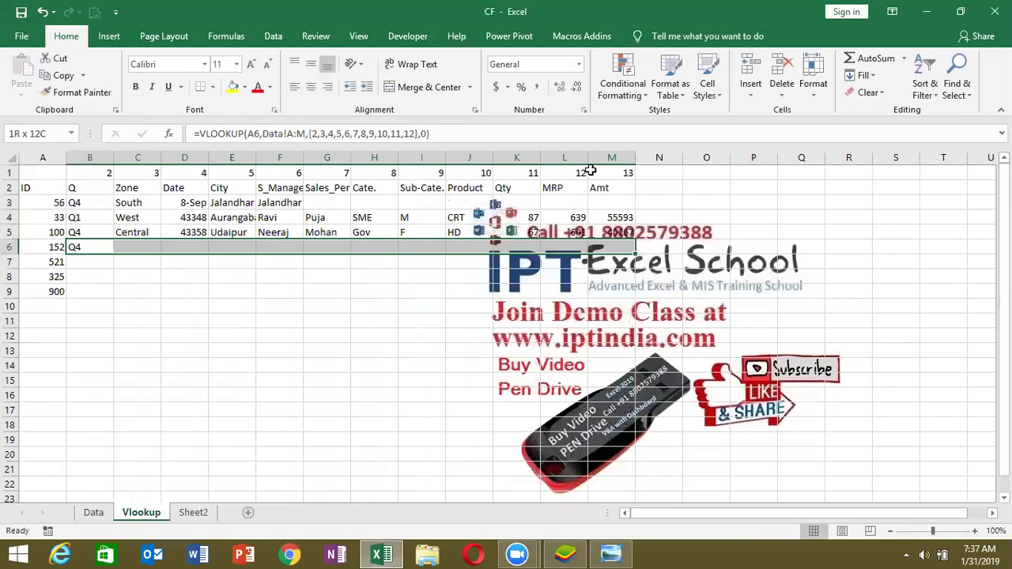
key(shift+Left)
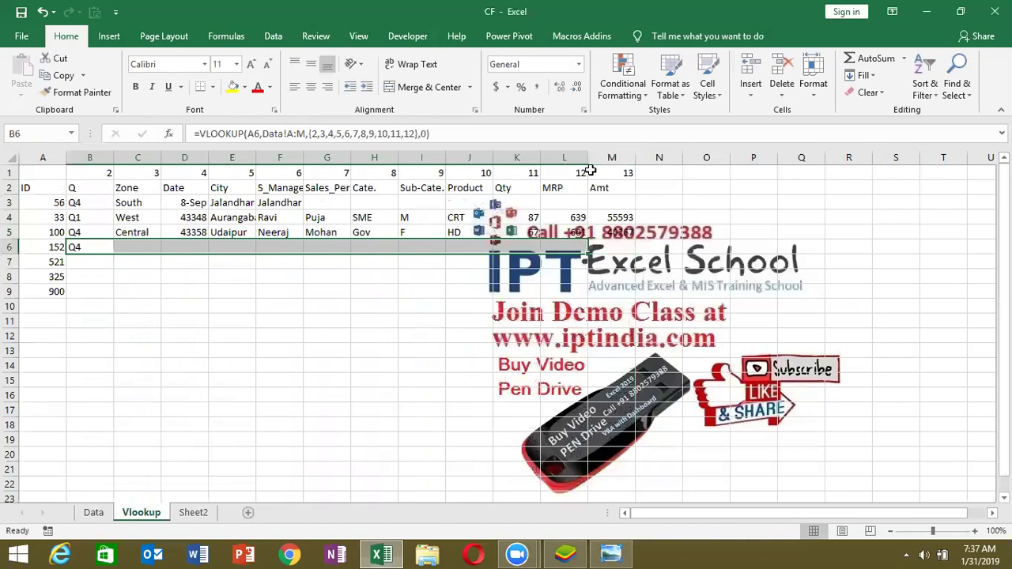
key(F2)
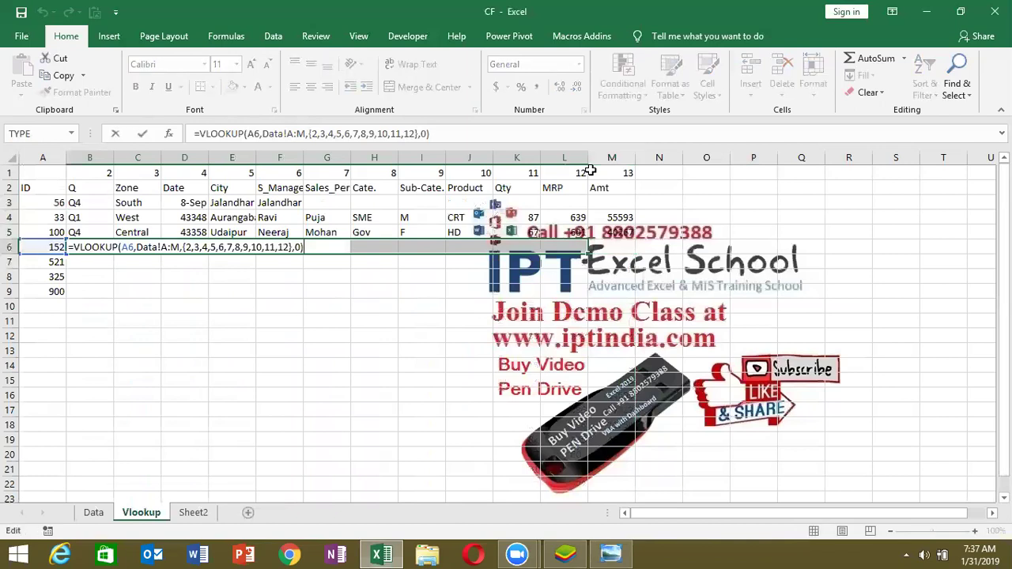
key(ctrl+shift+Return)
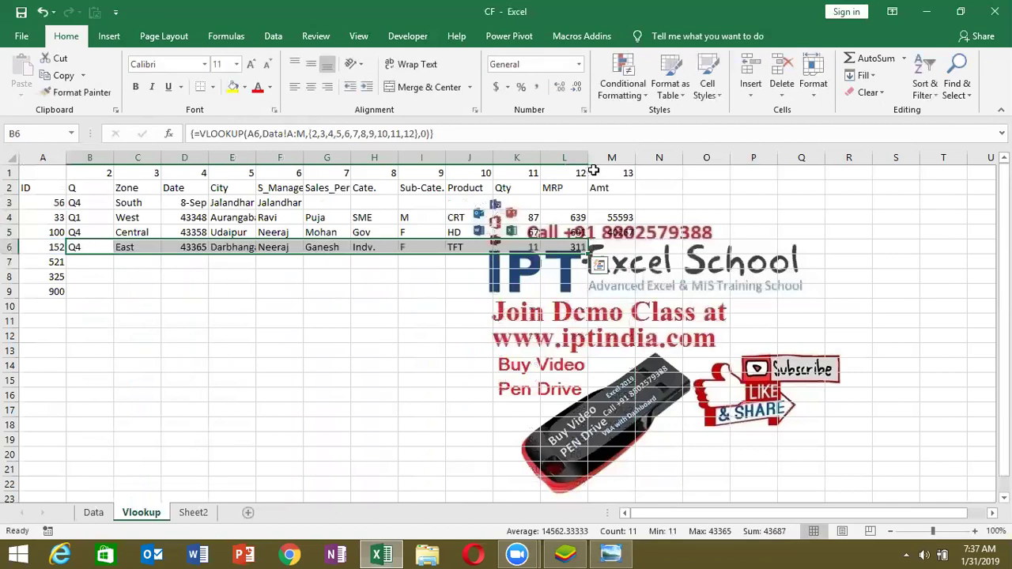
click(741, 197)
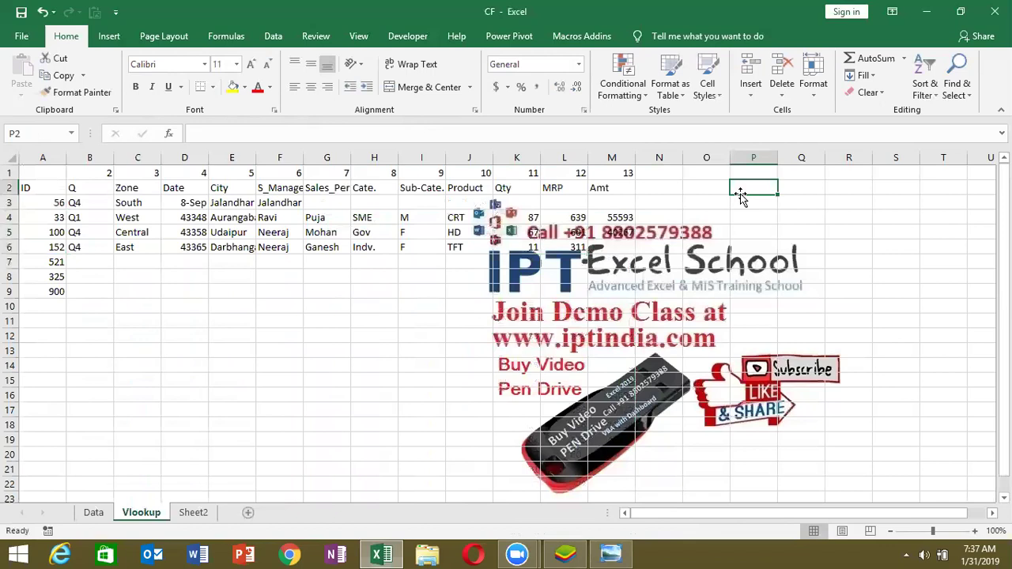
- Type the numbers 1, 2, 3, 4 into P2:S2
text(2)
key(Tab)
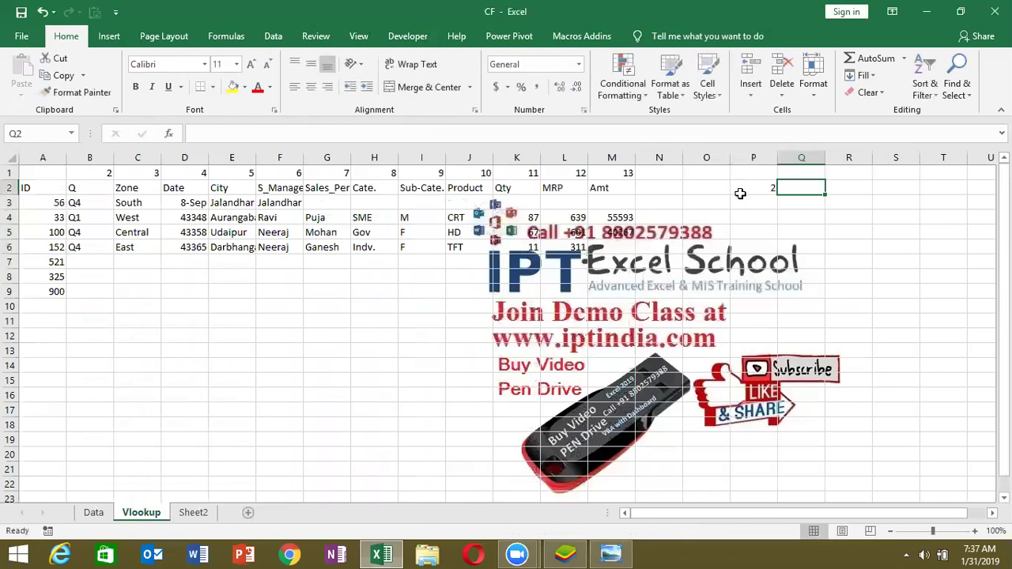
click(741, 194)
text(1)
key(Tab)
text(2)
key(Tab)
text(3)
key(Tab)
text(4)
key(Tab)
key(Down)
key(Down)
key(Down)
key(Down)
- Enter the array constant ={1,2,3,4} across P3:S3 with Ctrl+Shift+Enter
click(749, 202)
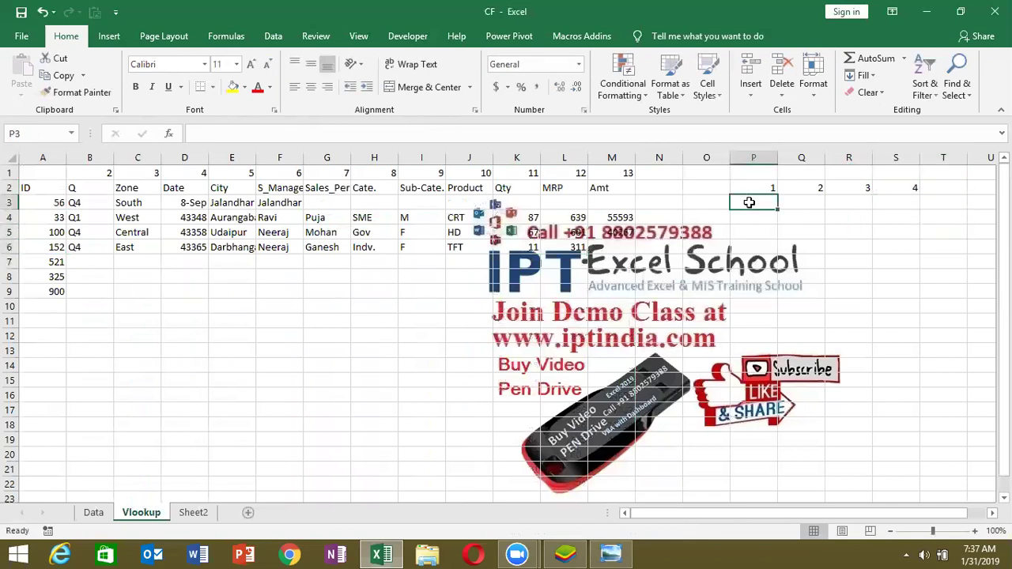
key(shift+Right)
key(shift+Right)
key(shift+Right)
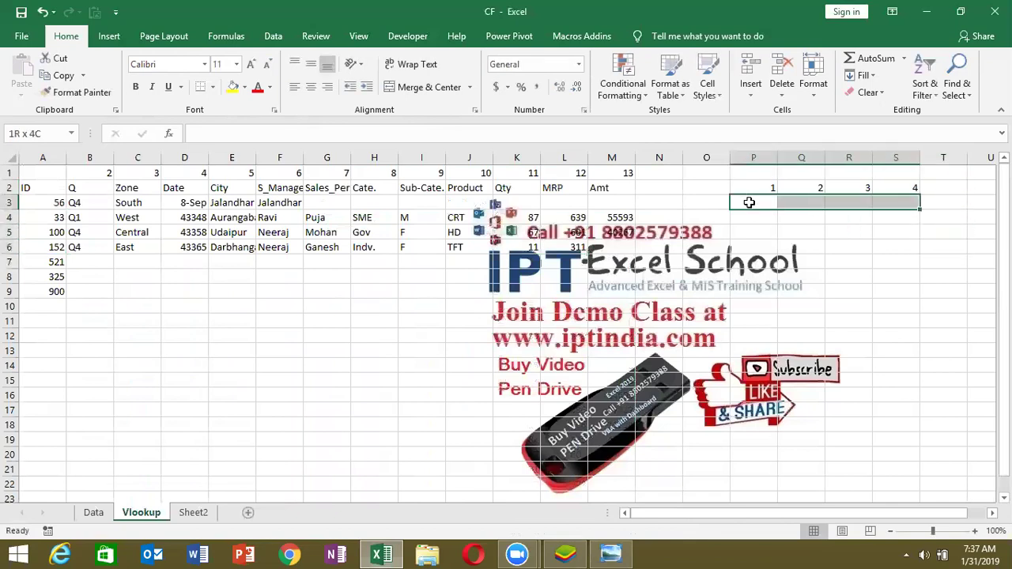
text(=)
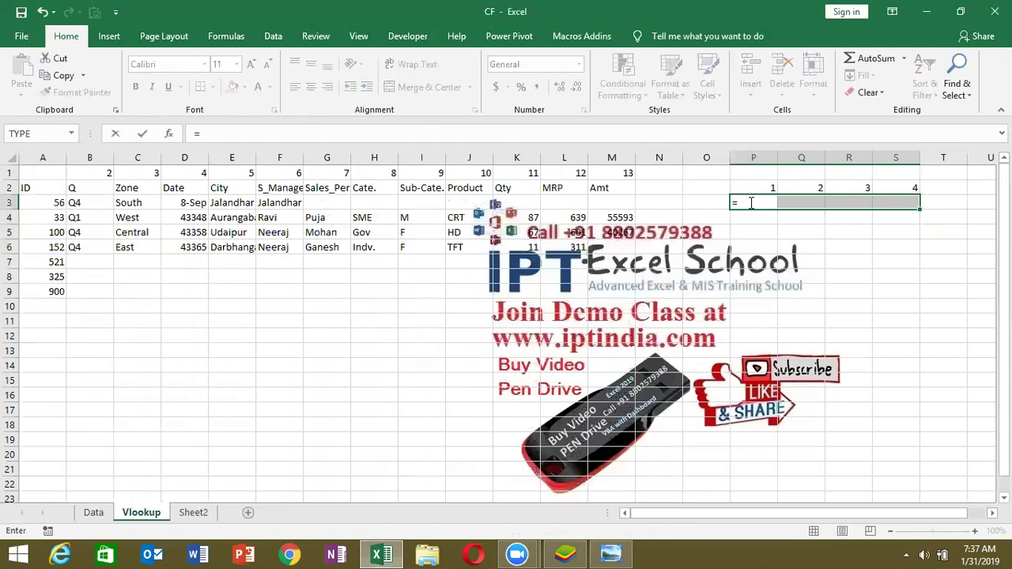
text({1,2,3,4,5)
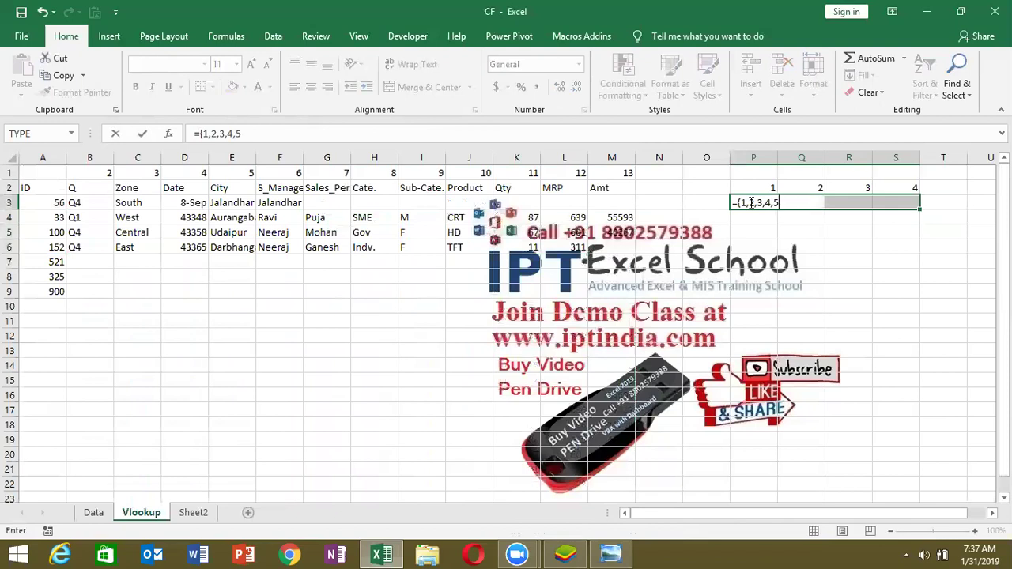
key(BackSpace)
key(BackSpace)
text(})
key(ctrl+shift+Return)
key(Left)
key(Right)
key(Right)
key(Right)
key(Right)
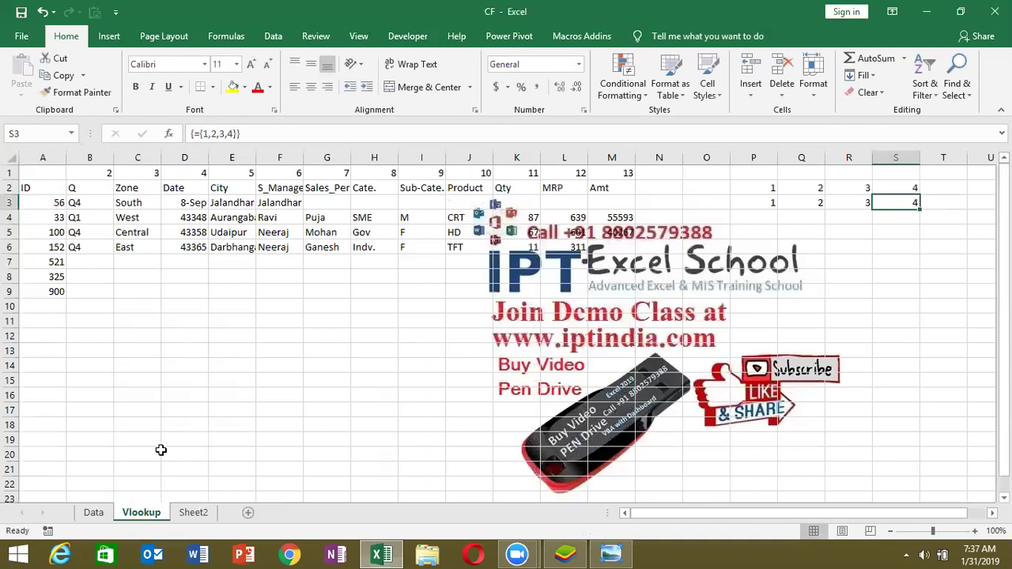
- Select B7:M7 and start a VLOOKUP of A7 against Data columns A:M
click(134, 249)
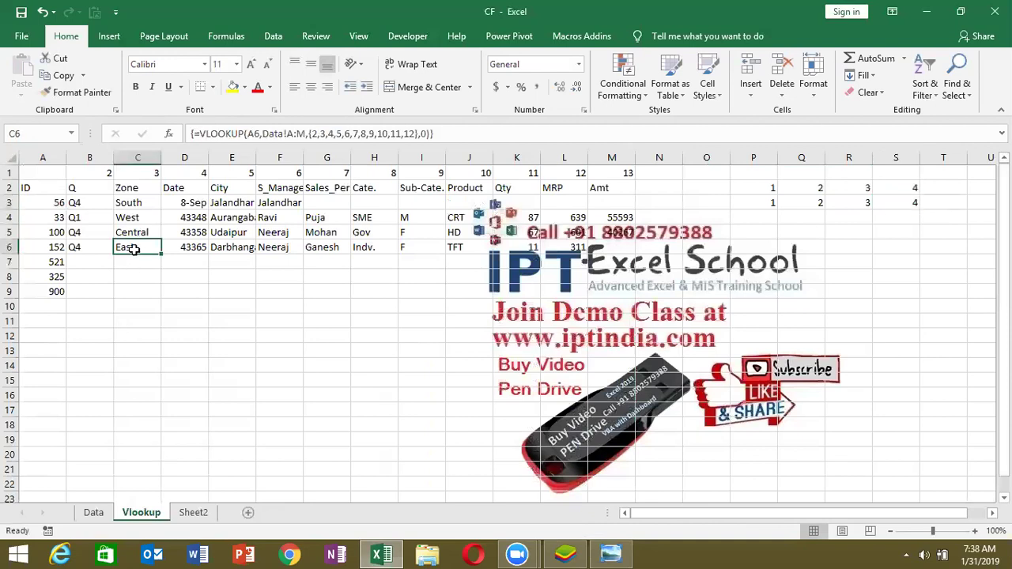
click(98, 268)
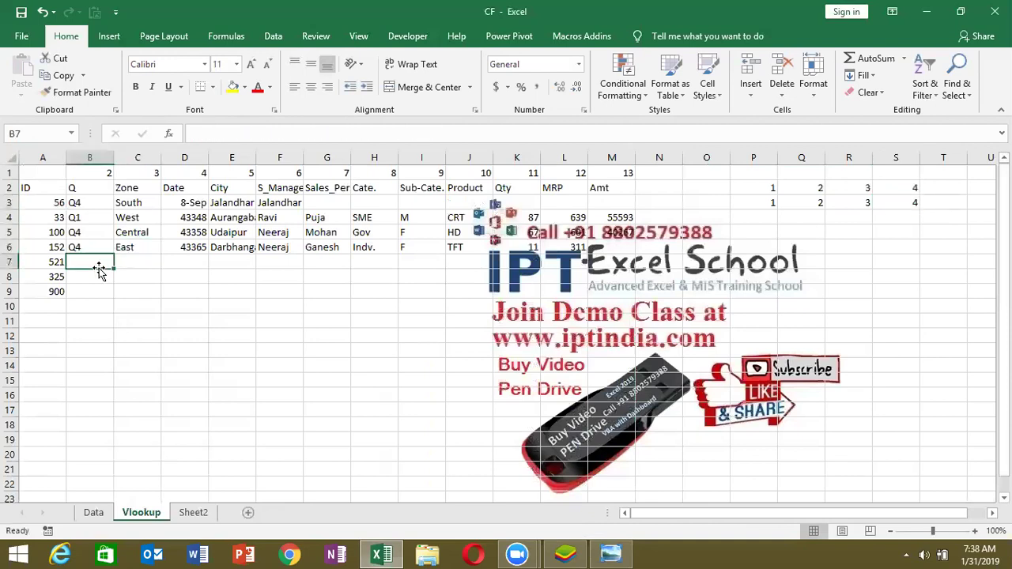
key(shift+Right)
key(shift+Right)
key(shift+Right)
key(shift+Right)
key(shift+Right)
key(shift+Right)
key(shift+Right)
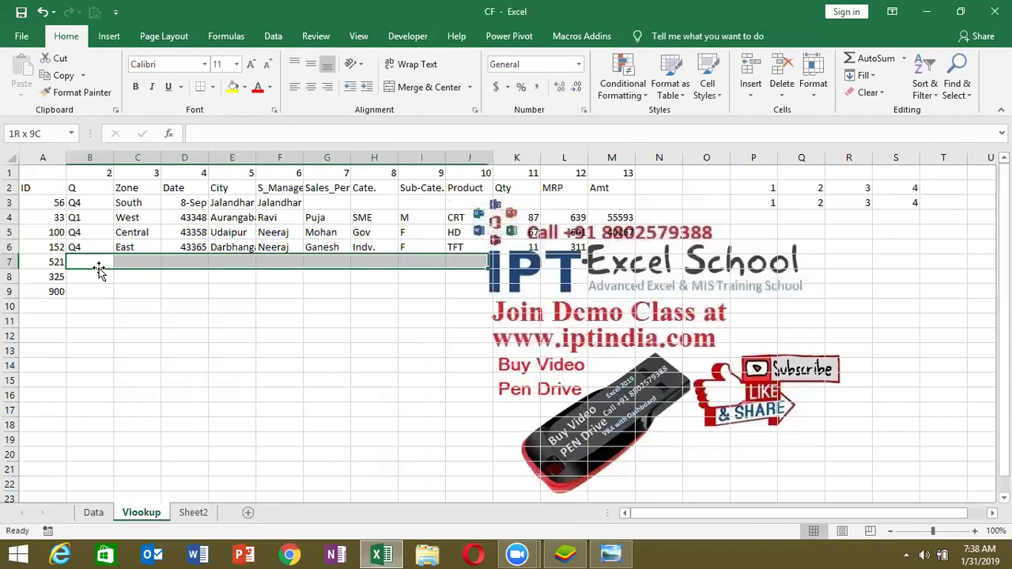
key(shift+Right)
key(shift+Right)
key(shift+Right)
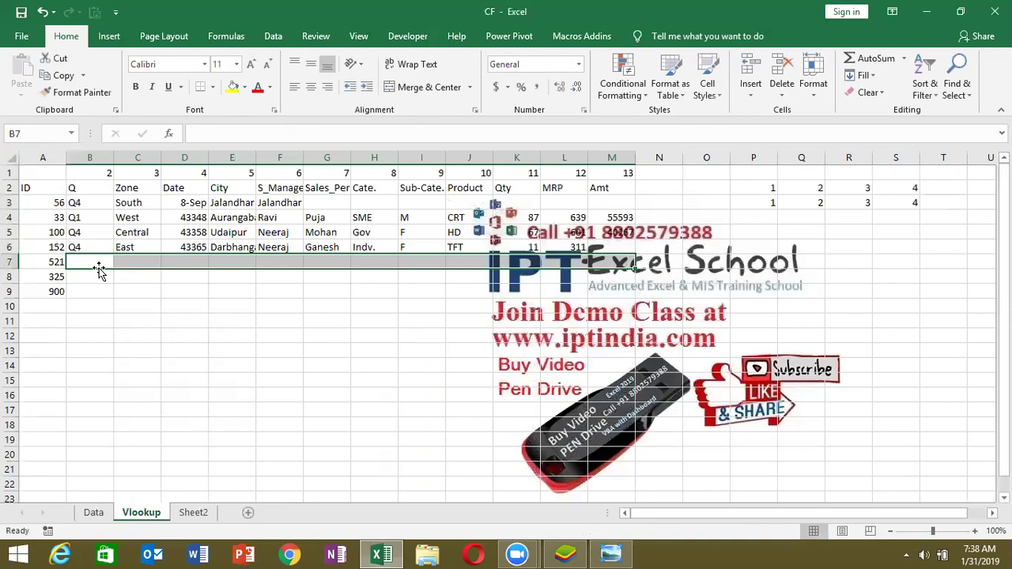
text(=vl)
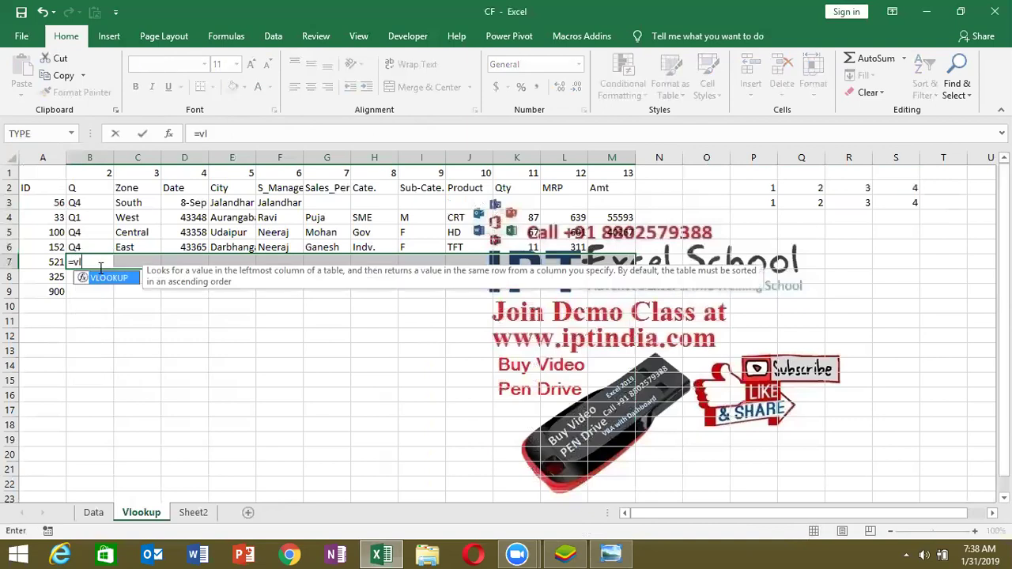
key(Tab)
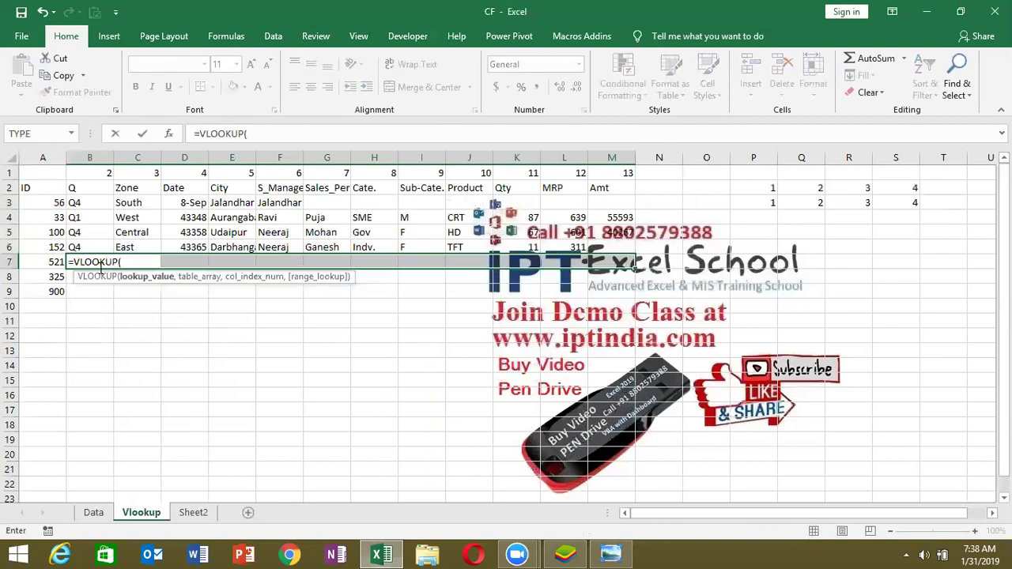
click(45, 265)
text(,)
click(93, 513)
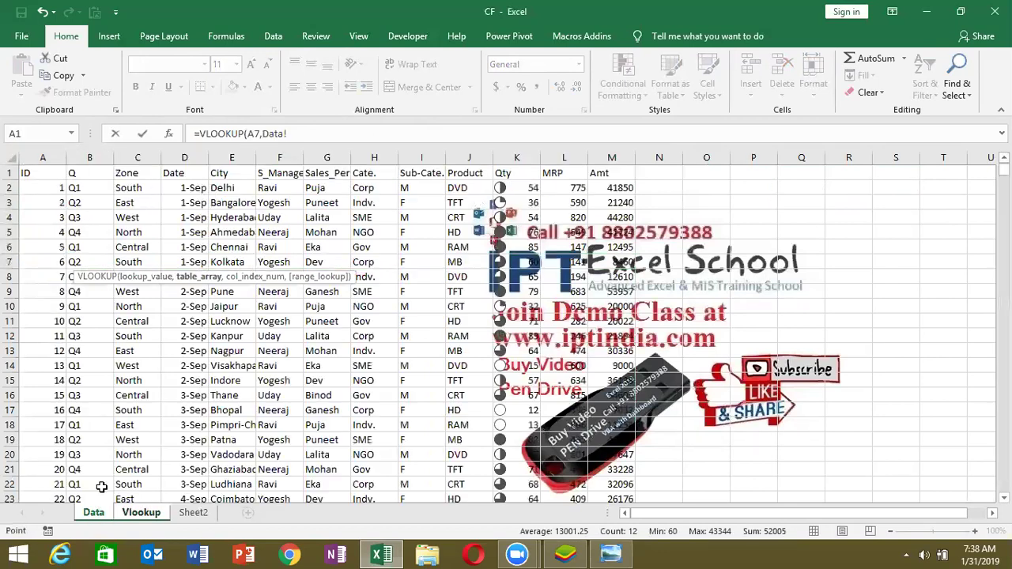
drag(45, 155, 599, 152)
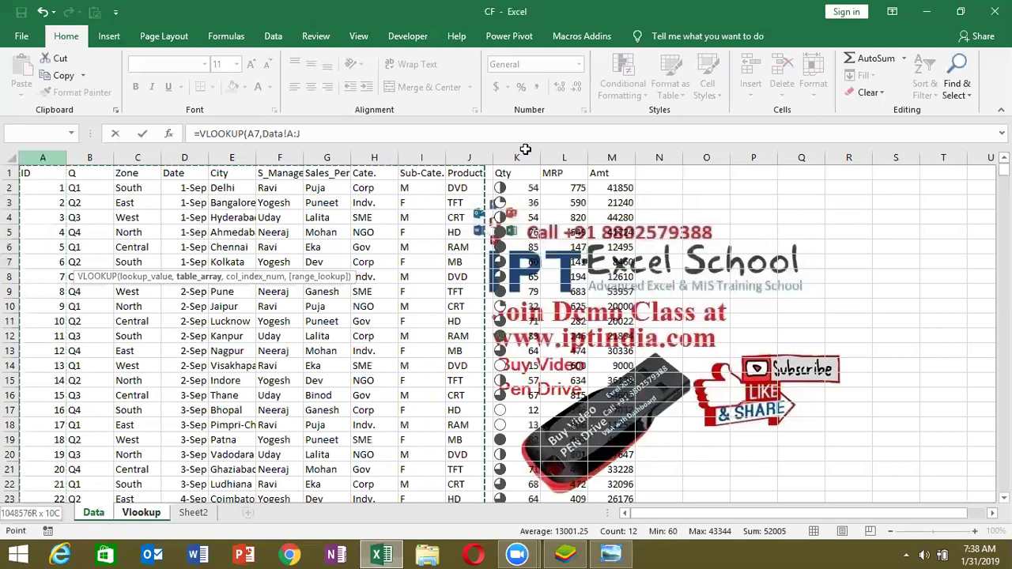
- Add column constants {2,…,13} with exact match 0 and commit as an array formula
text(,)
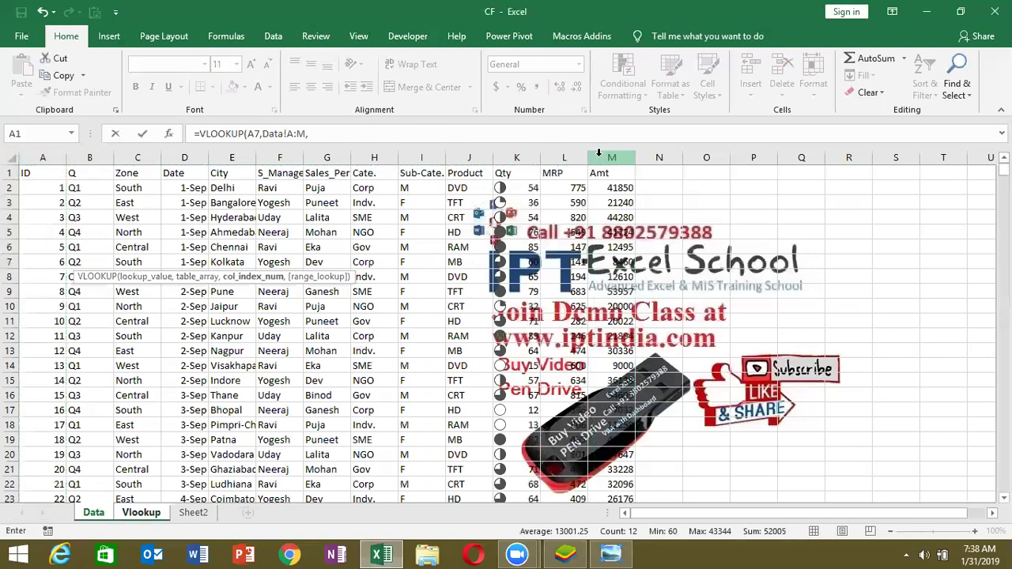
text({2,3,4,5,6,7,)
text(8,9,)
text(10,11,12,13})
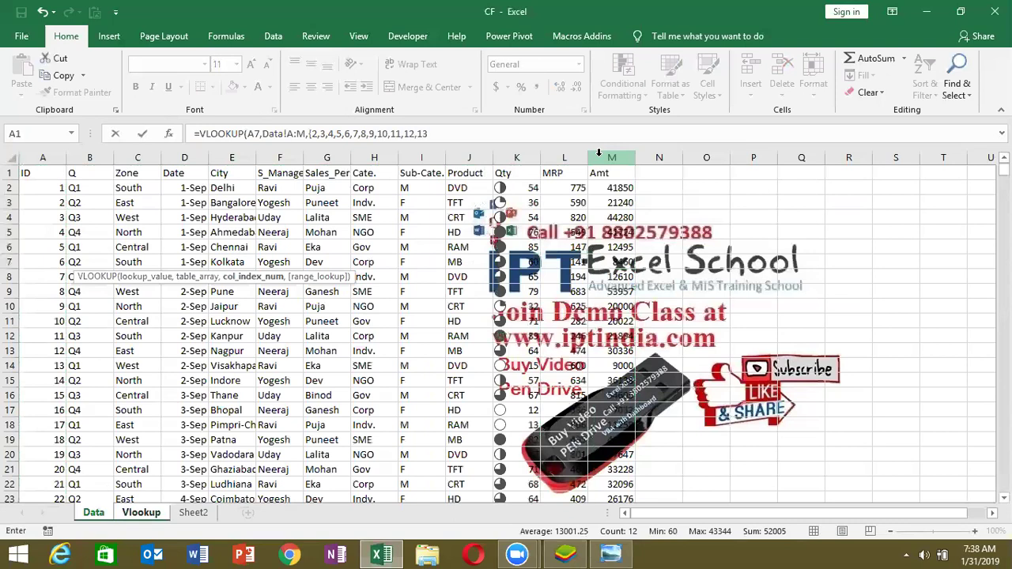
text(,)
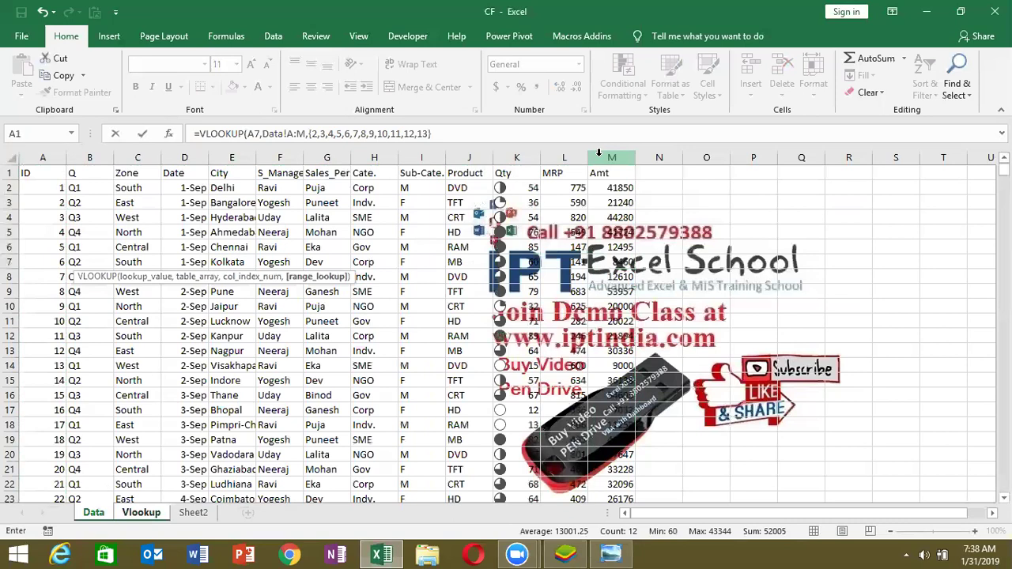
text(2)
key(BackSpace)
text(0))
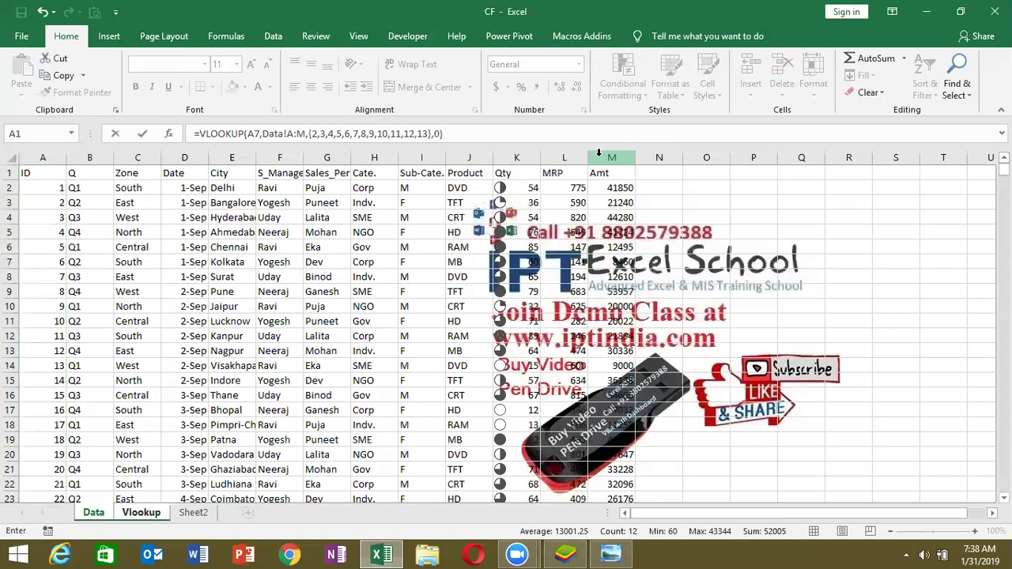
key(ctrl+shift+Return)
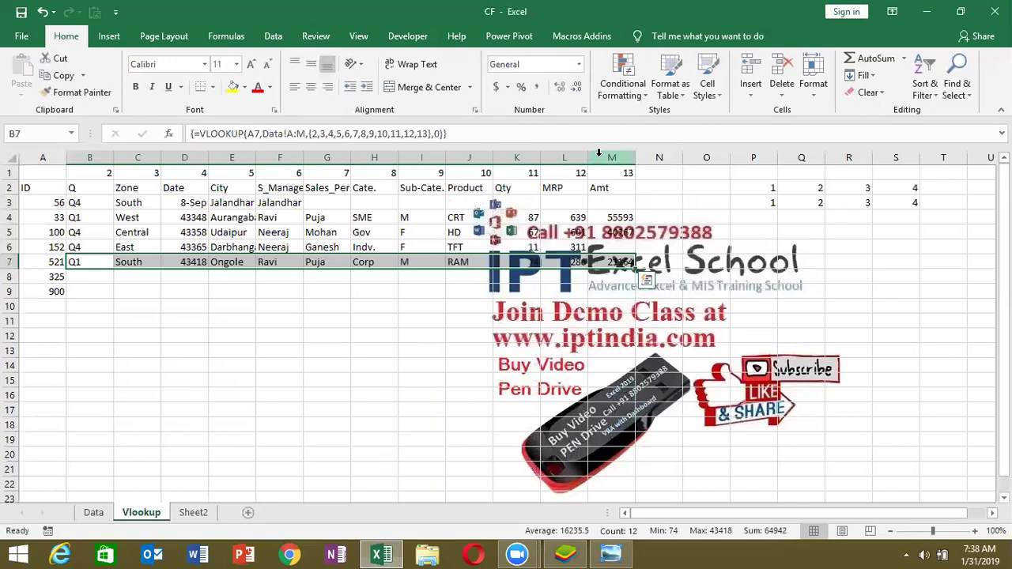
key(Right)
key(Right)
key(Right)
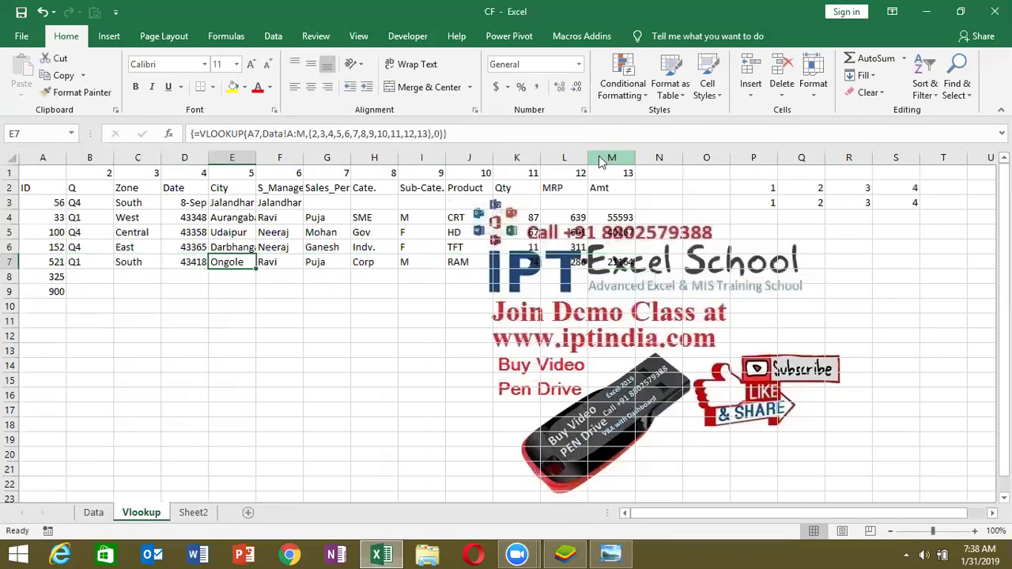
key(Delete)
key(Return)
- Copy headers A2, C2, E2, K2, M2 (ID, Zone, City, Qty, Amt) into A15:E15
click(43, 194)
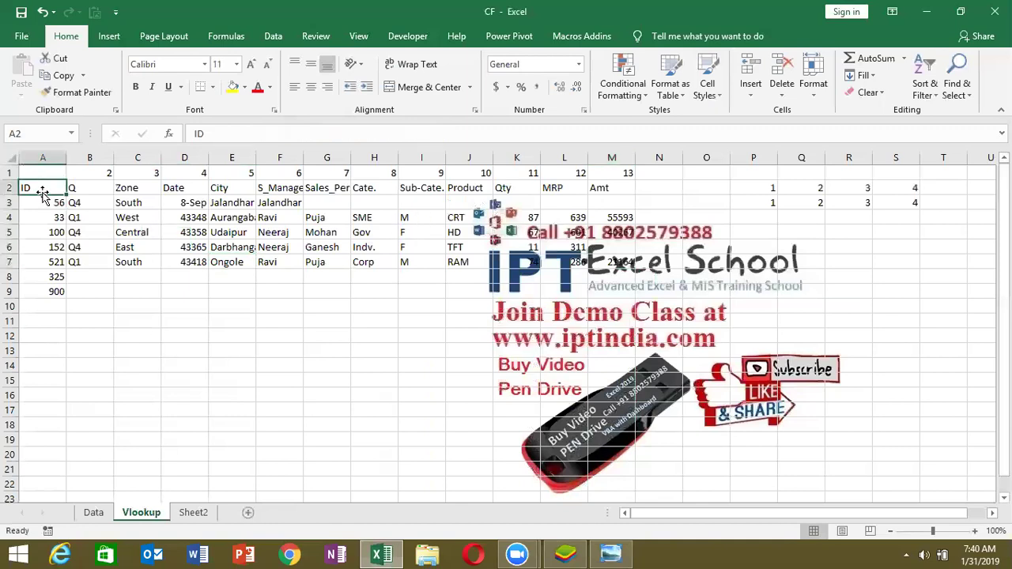
ctrl+click(142, 188)
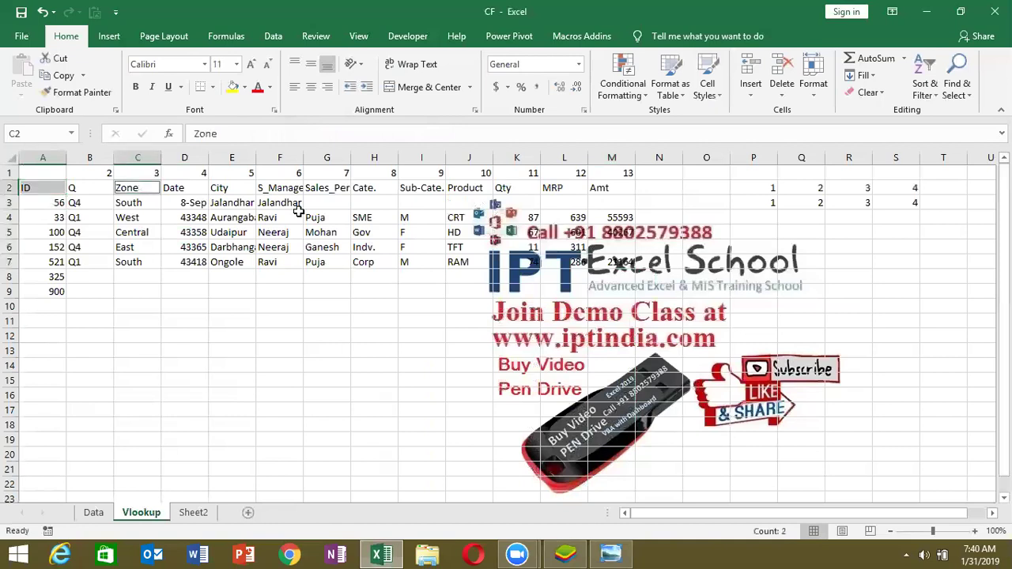
ctrl+click(242, 192)
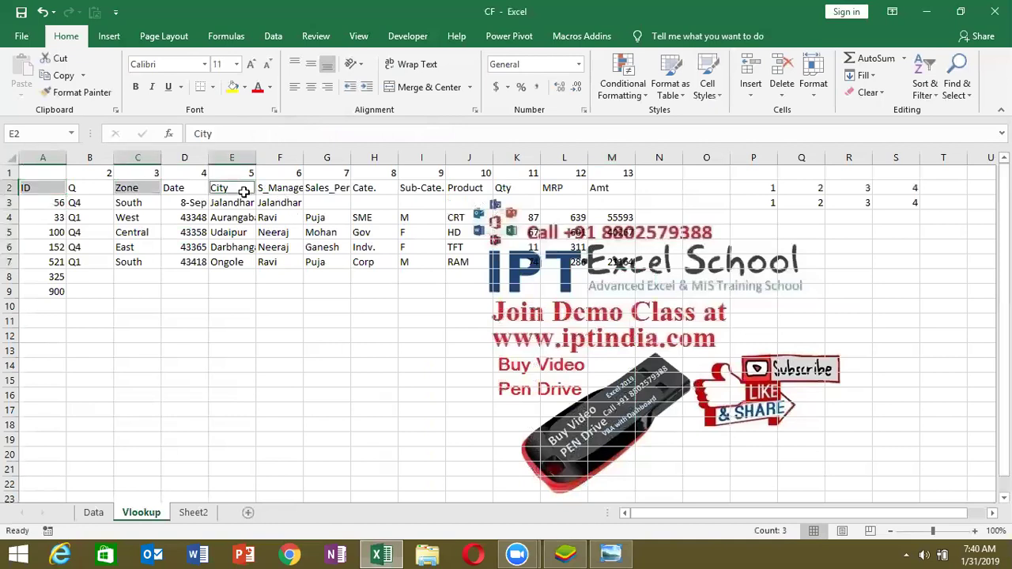
ctrl+click(511, 187)
ctrl+click(604, 187)
key(ctrl+c)
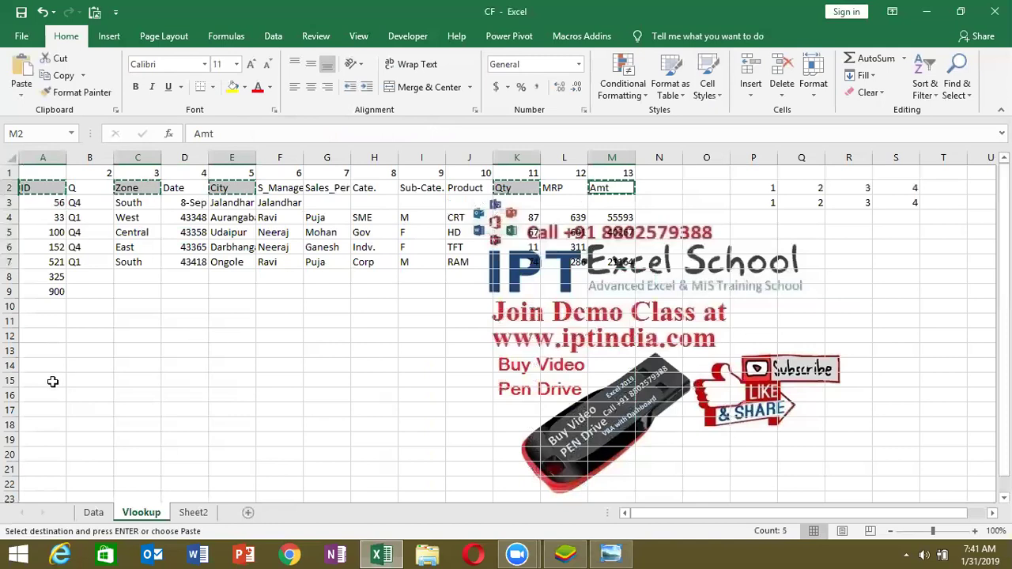
click(52, 382)
key(ctrl+v)
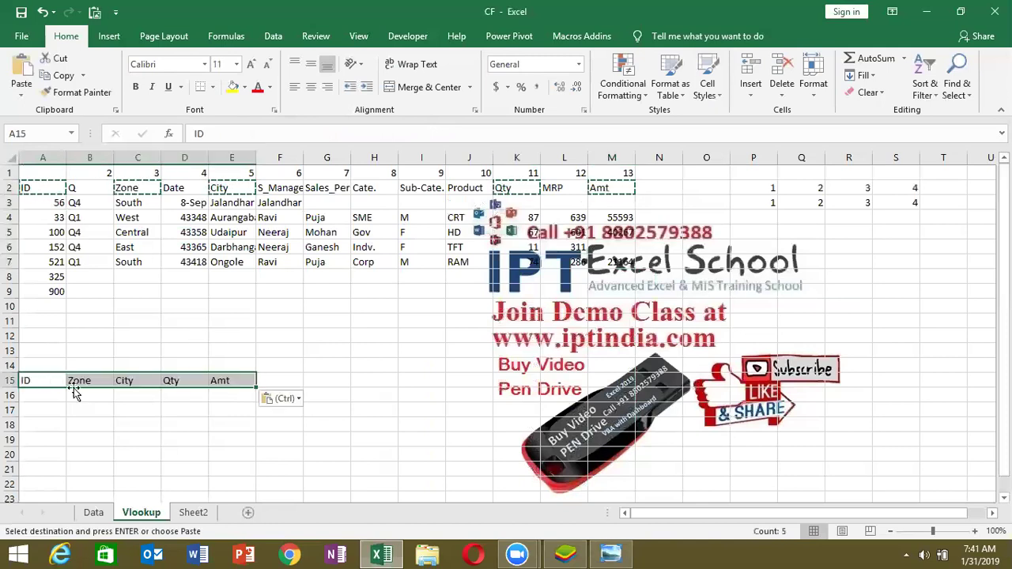
click(75, 383)
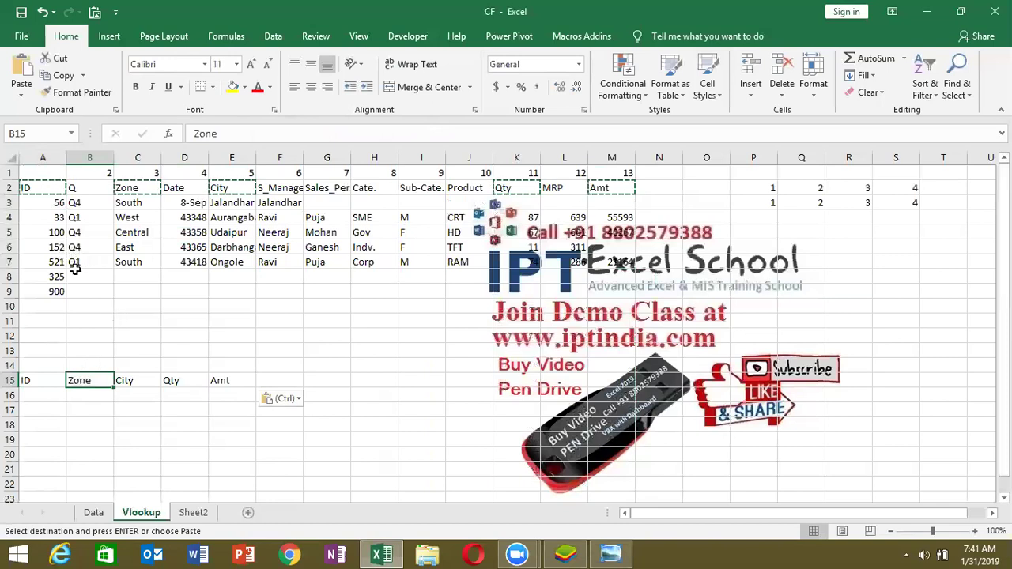
- Copy the ID 521 from A7 and paste it into cell A16
click(60, 248)
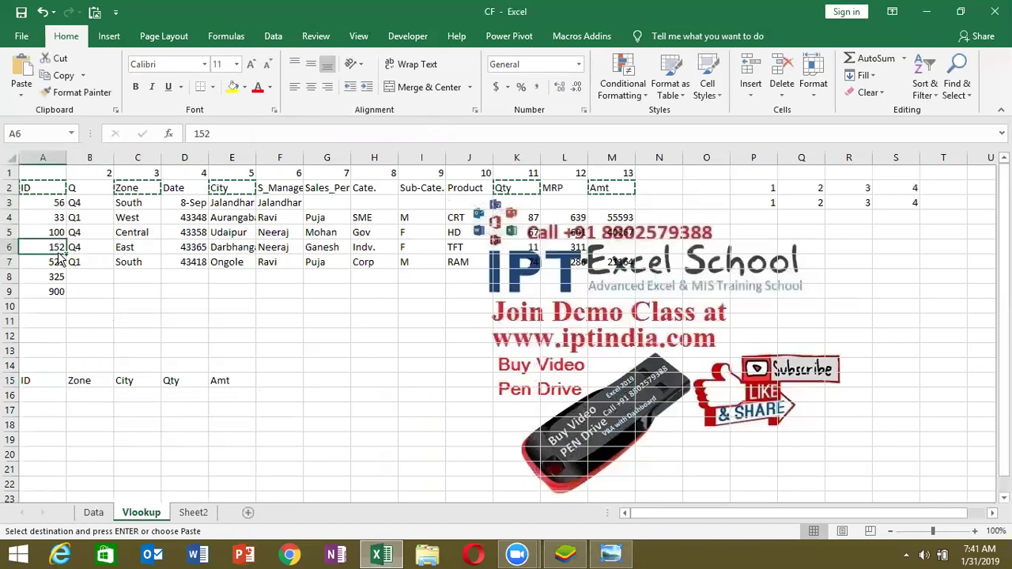
click(38, 393)
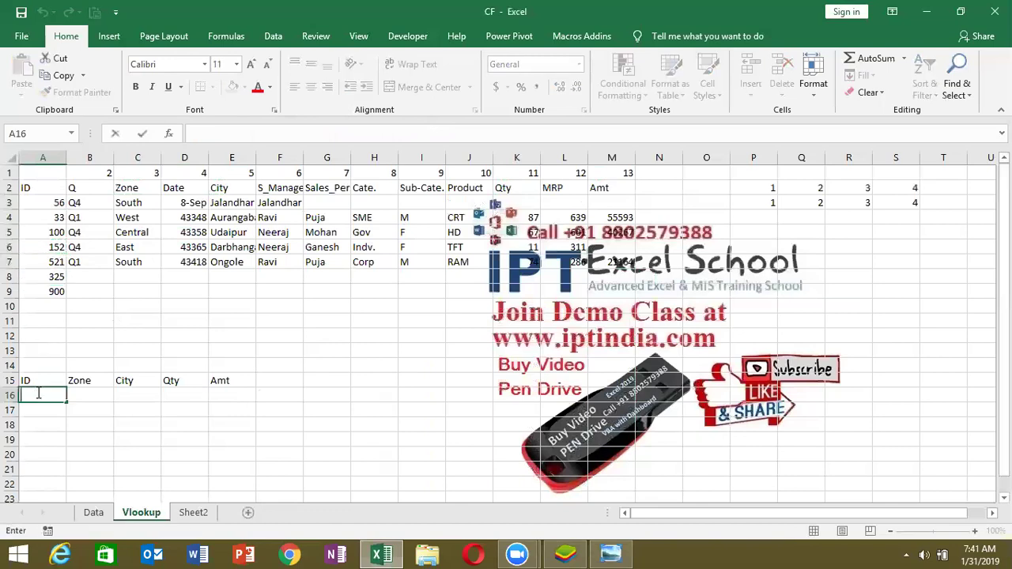
key(Escape)
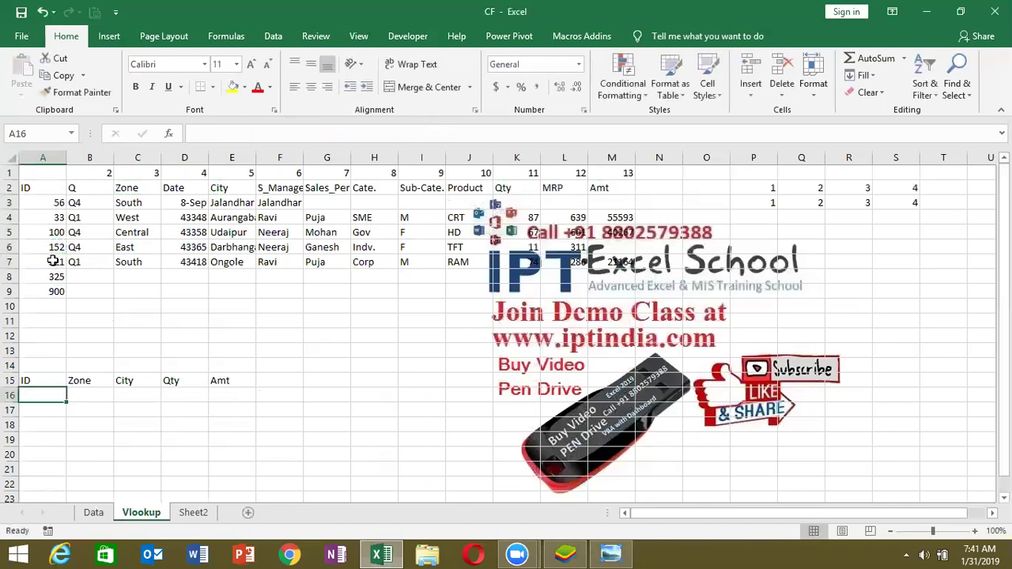
click(52, 262)
key(ctrl+c)
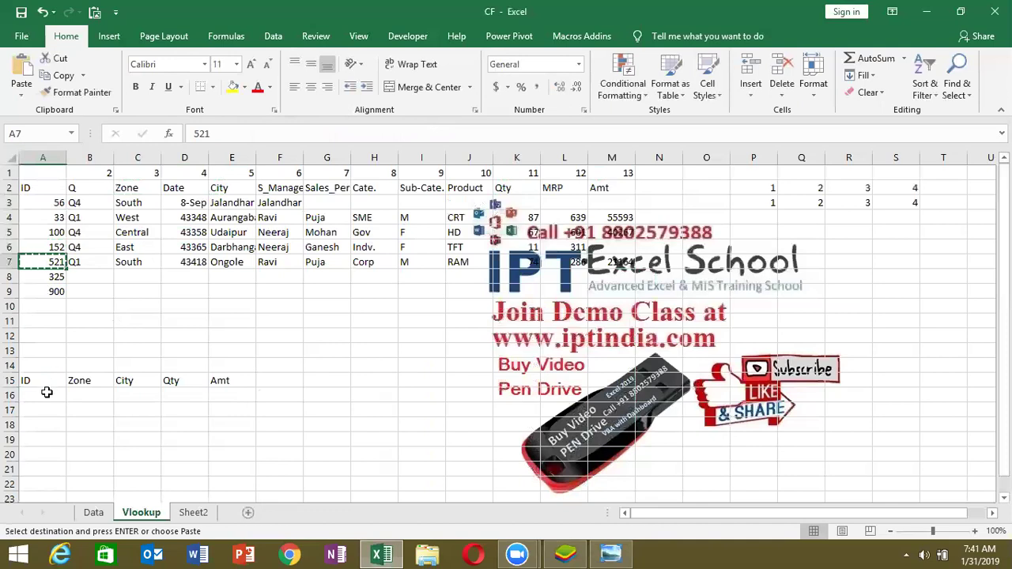
click(47, 393)
key(ctrl+v)
click(76, 393)
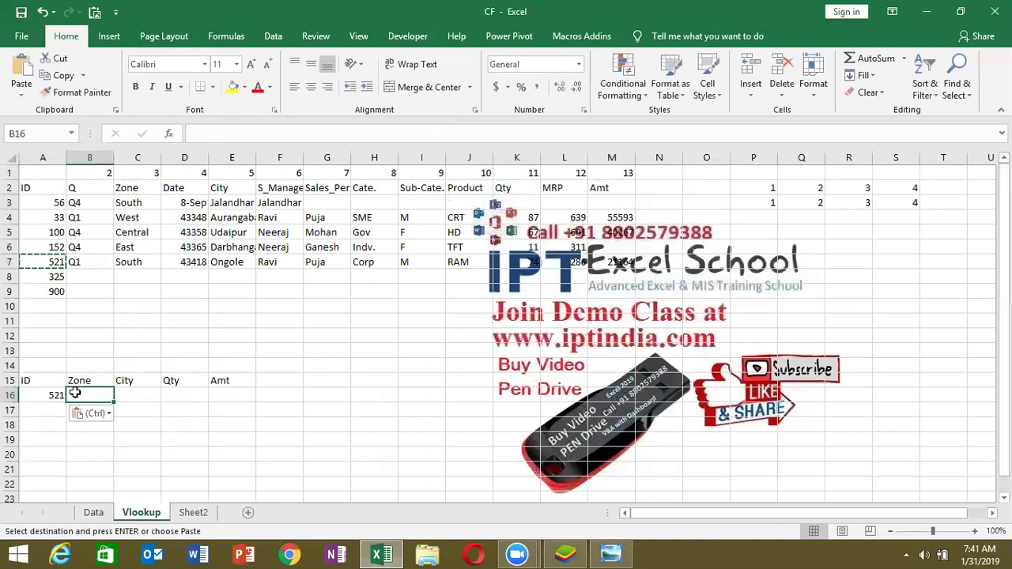
- Enter =VLOOKUP(A16,Data!A:M,3,0) in B16 so it returns ID 521's Zone, South
text(=vl)
key(Tab)
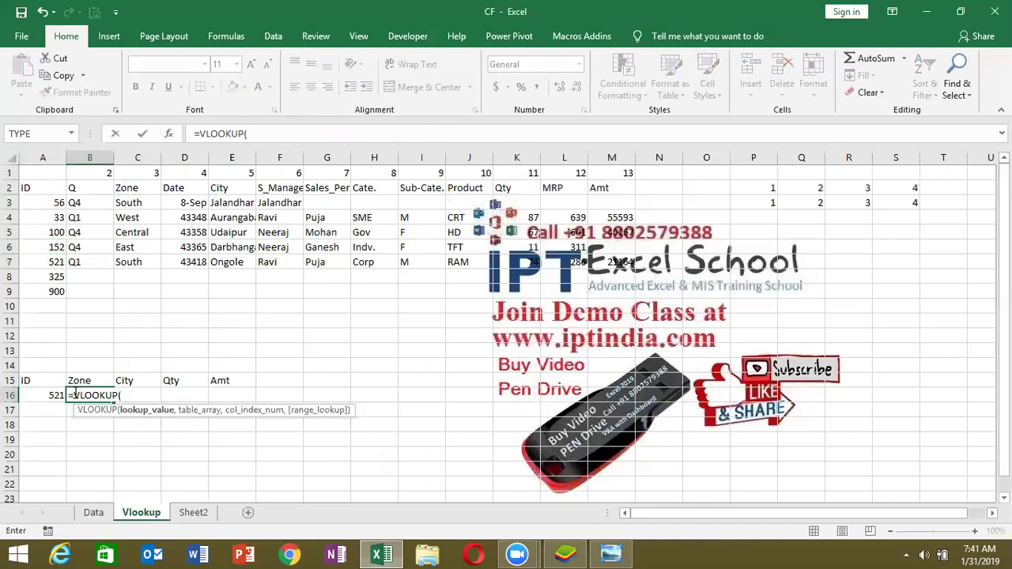
click(43, 395)
text(,)
click(94, 513)
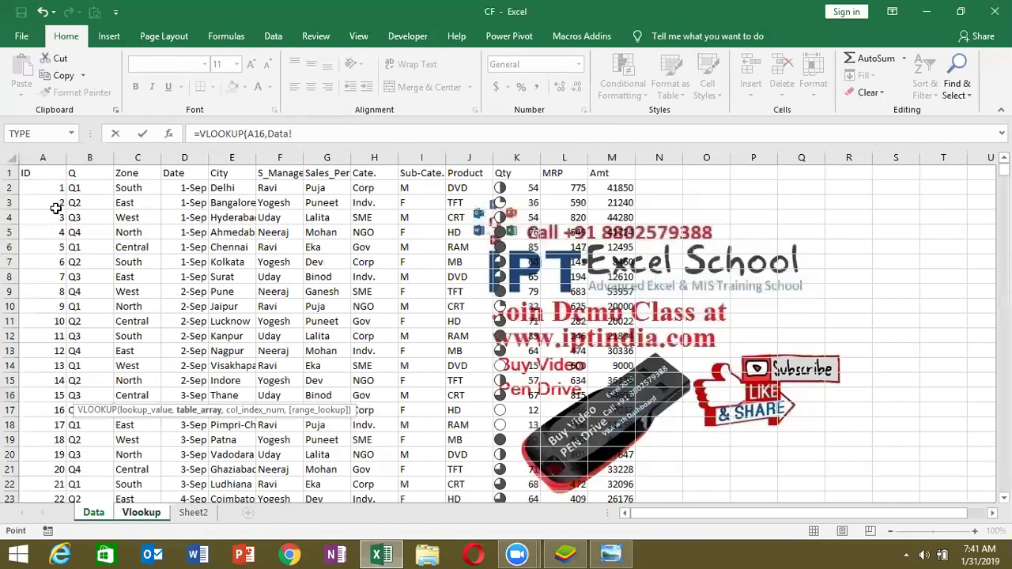
click(43, 157)
drag(521, 150, 611, 156)
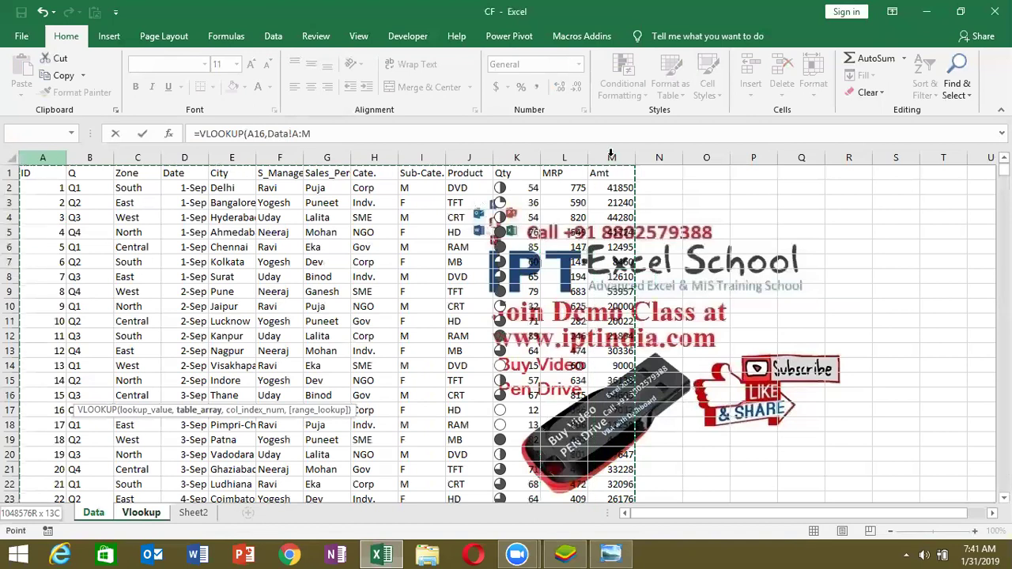
text(,3)
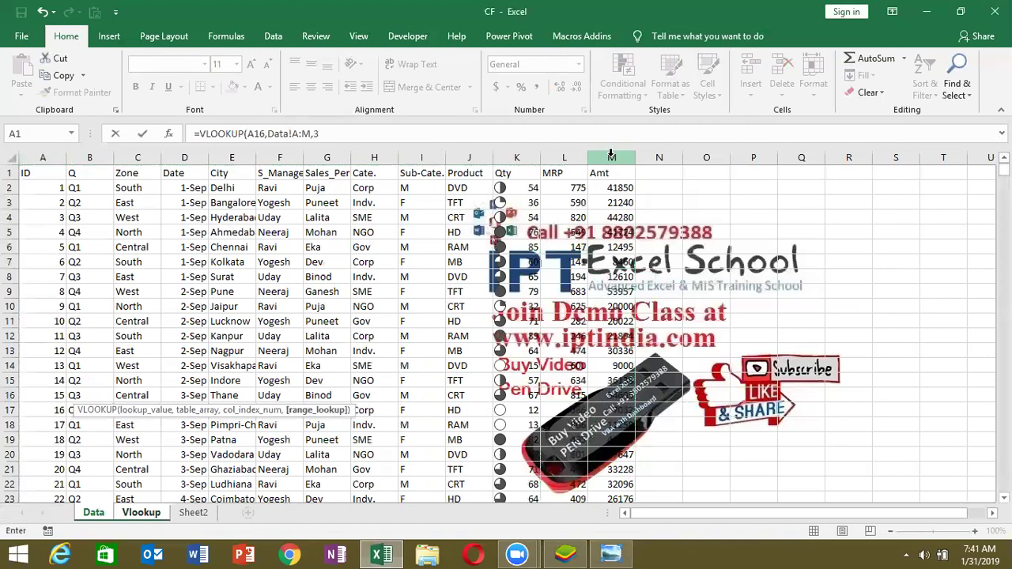
text(,0)
key(Return)
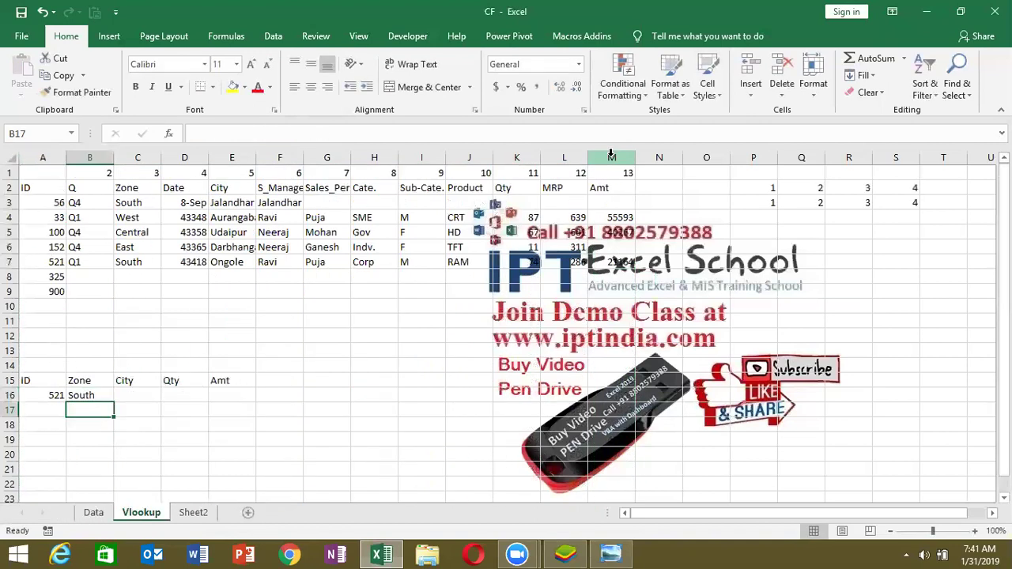
text(1)
key(Escape)
- Rename the B15 header from Zone to Cate
key(Up)
key(Up)
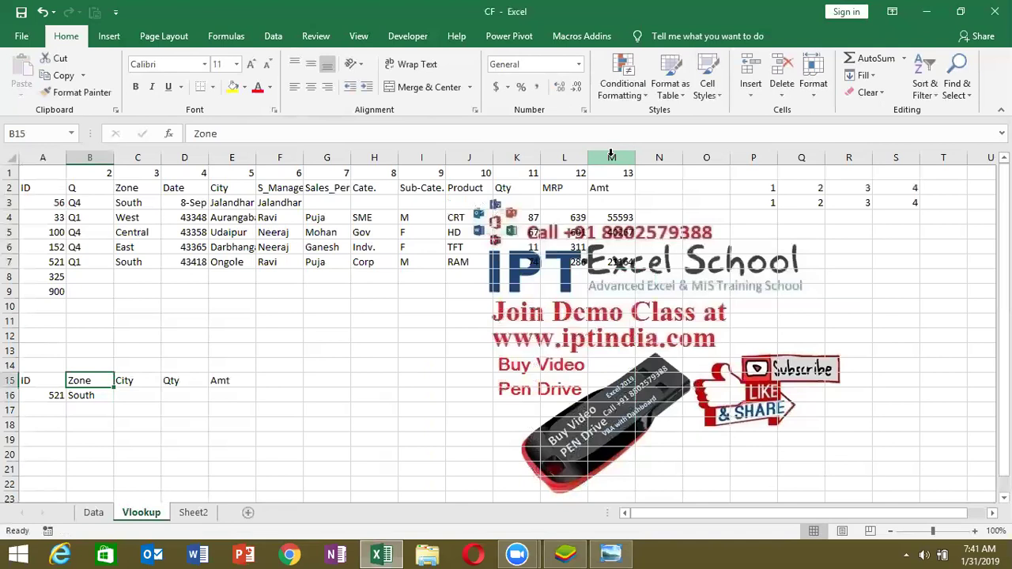
text(Cate.)
key(Return)
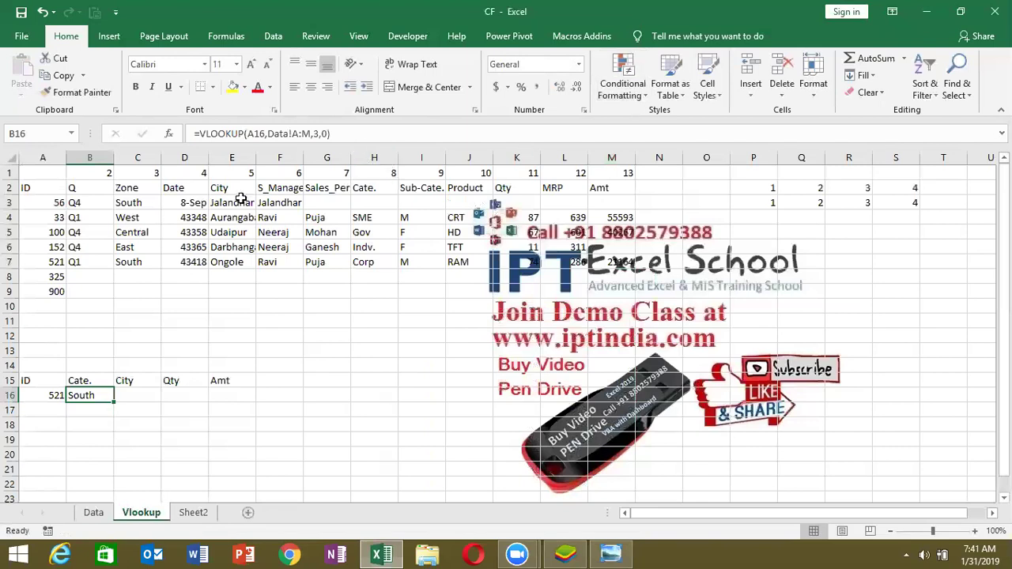
- Review B16's lookup formula and check the Cate. column on the Data sheet
click(324, 134)
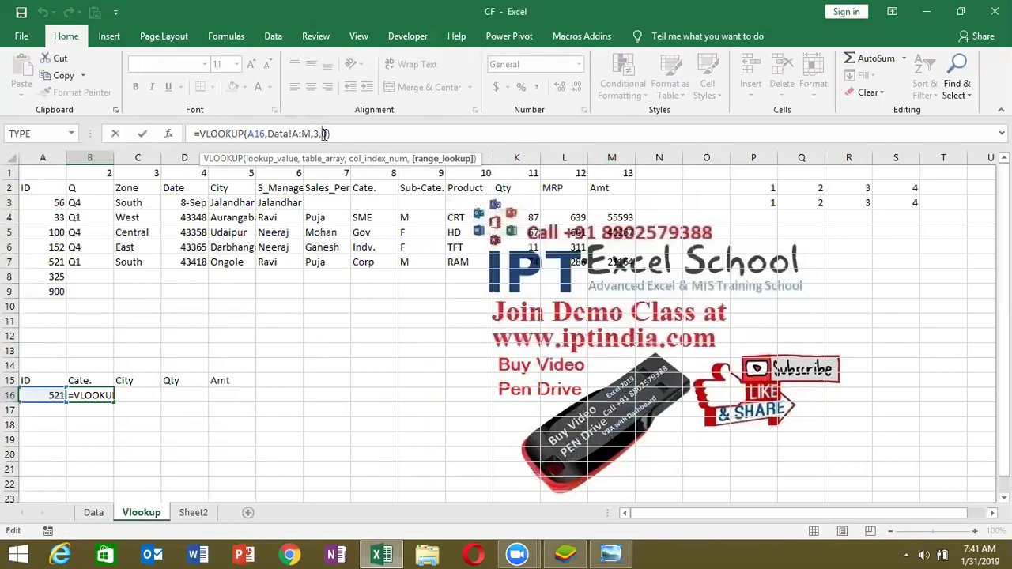
key(Return)
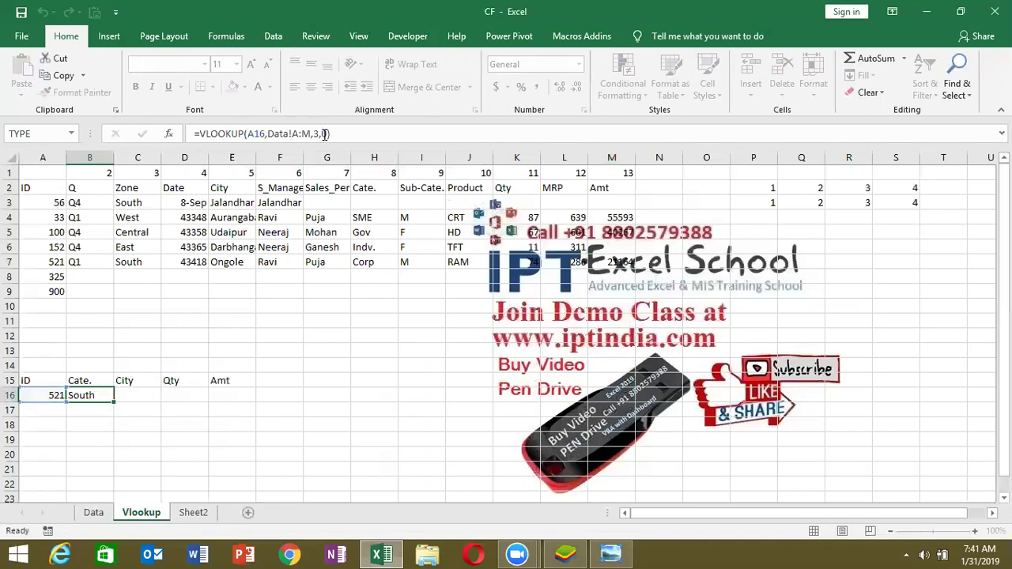
click(97, 380)
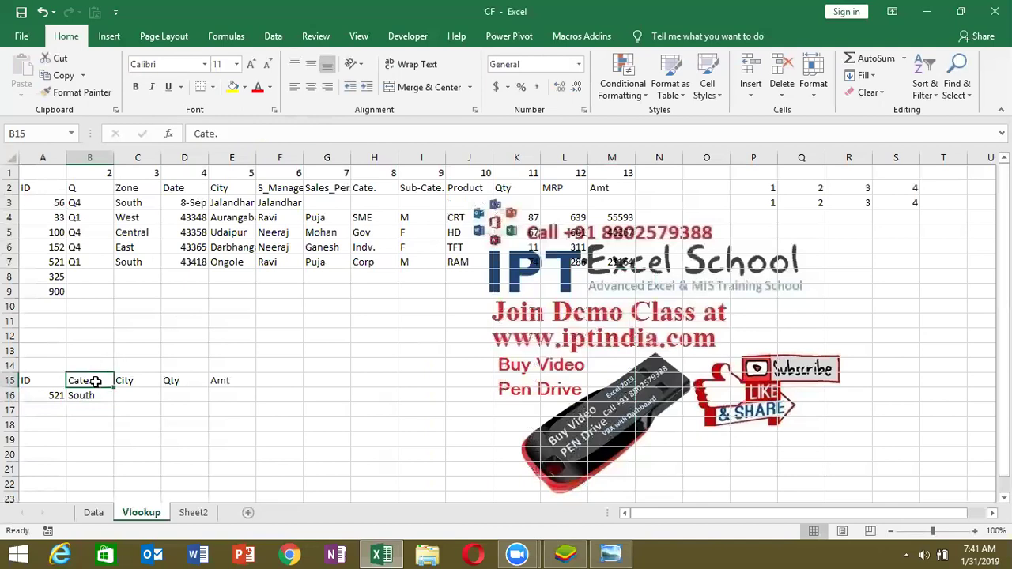
click(94, 514)
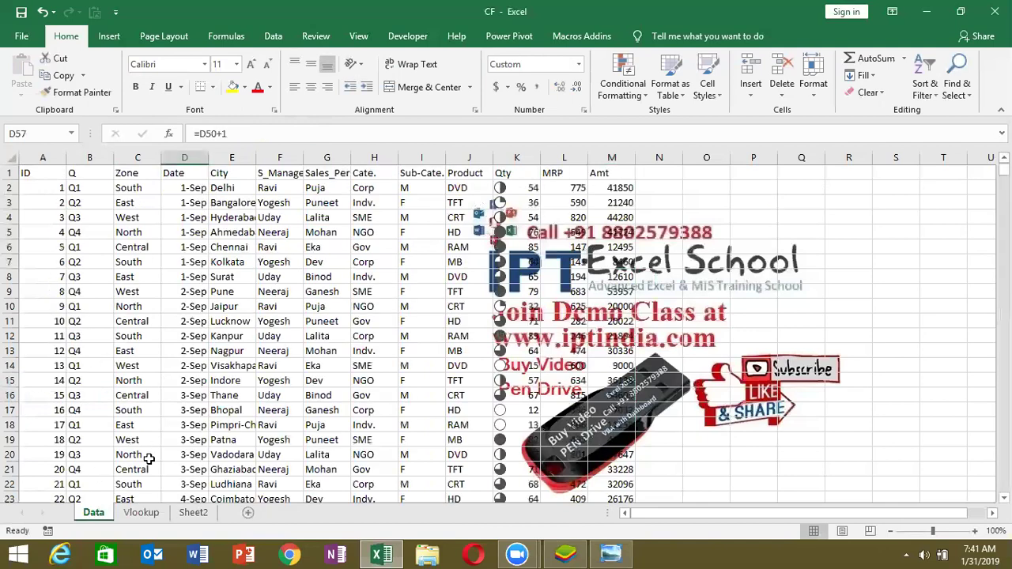
click(134, 515)
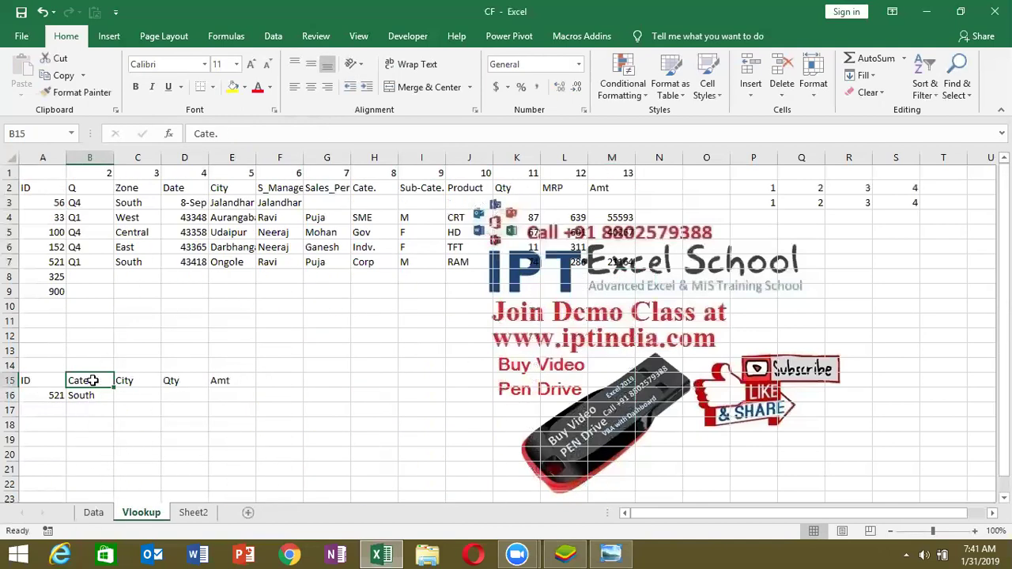
click(94, 514)
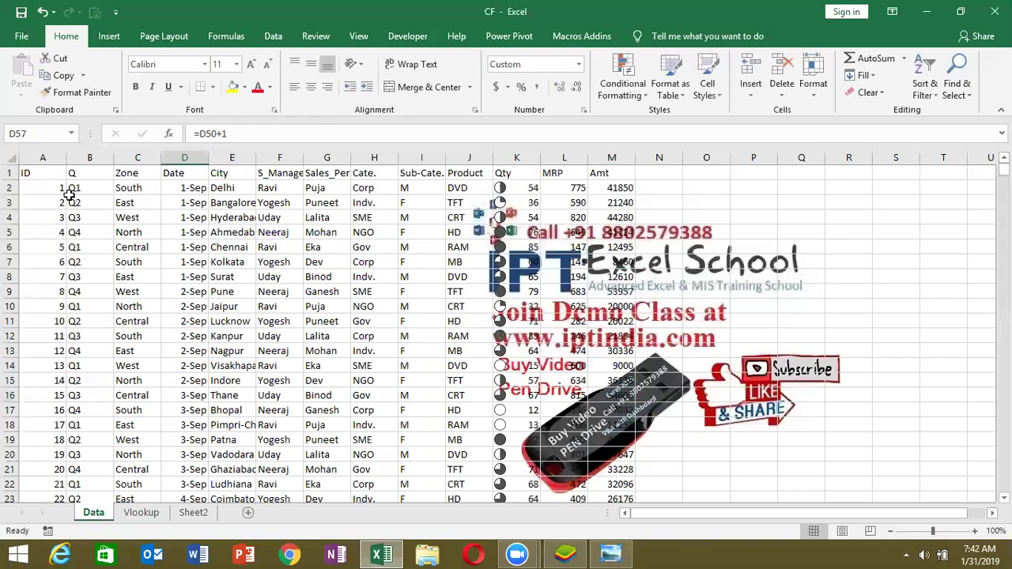
click(364, 185)
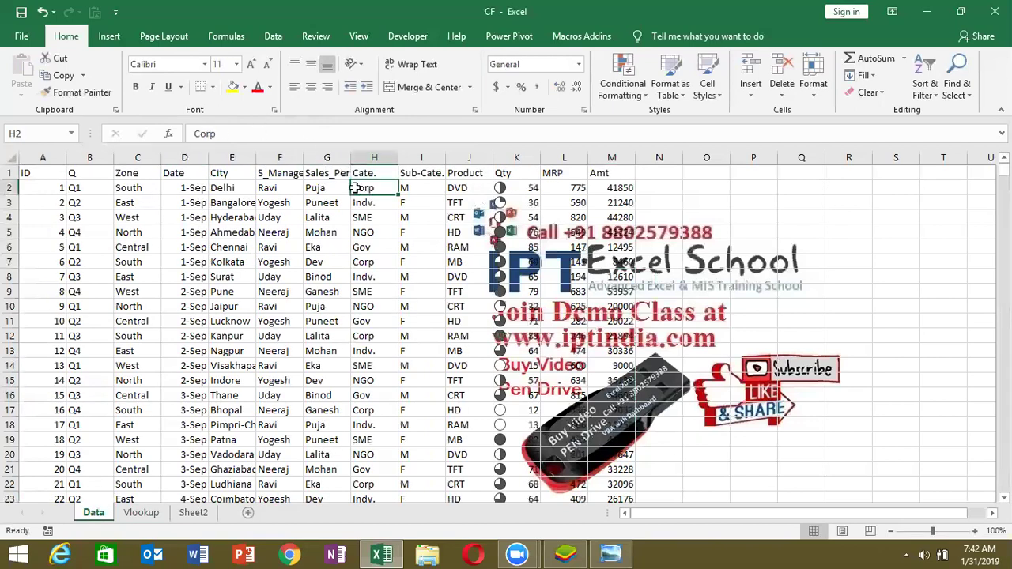
click(133, 515)
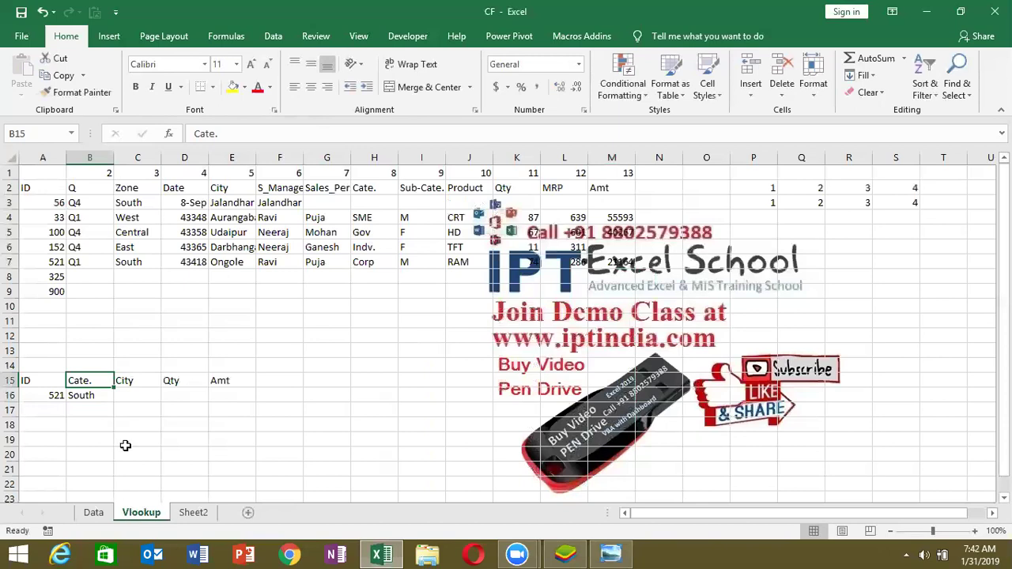
click(88, 363)
- Enter =MATCH(B15,Data!1:1,0) in B14, returning 8 for the Cate. header
text(=)
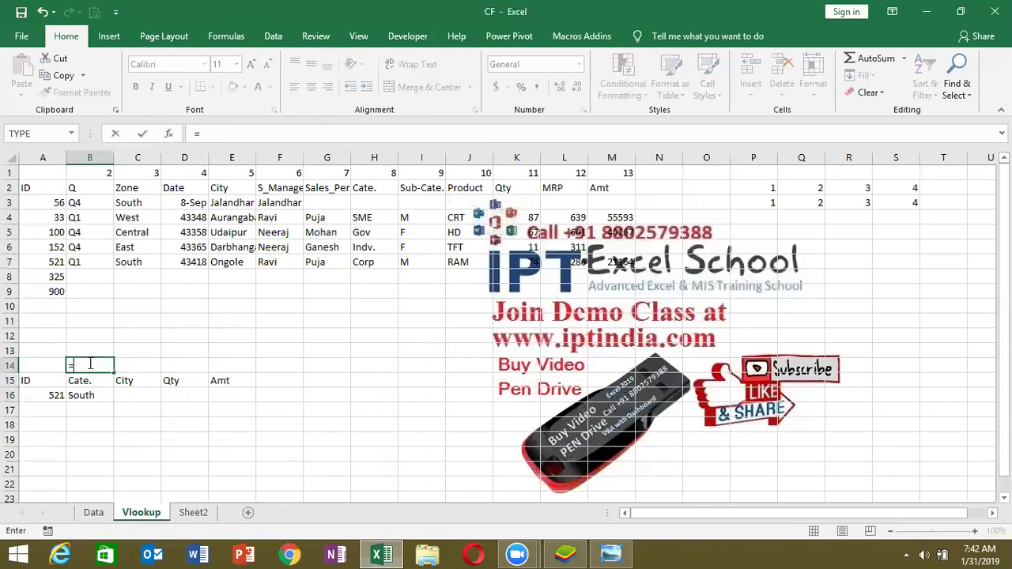
text(m)
key(Tab)
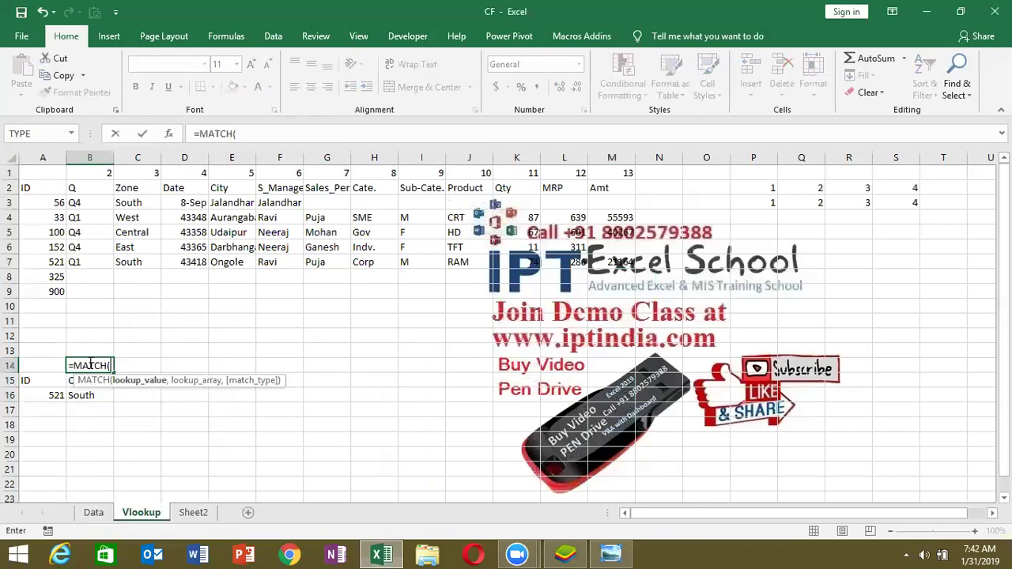
key(Down)
text(,)
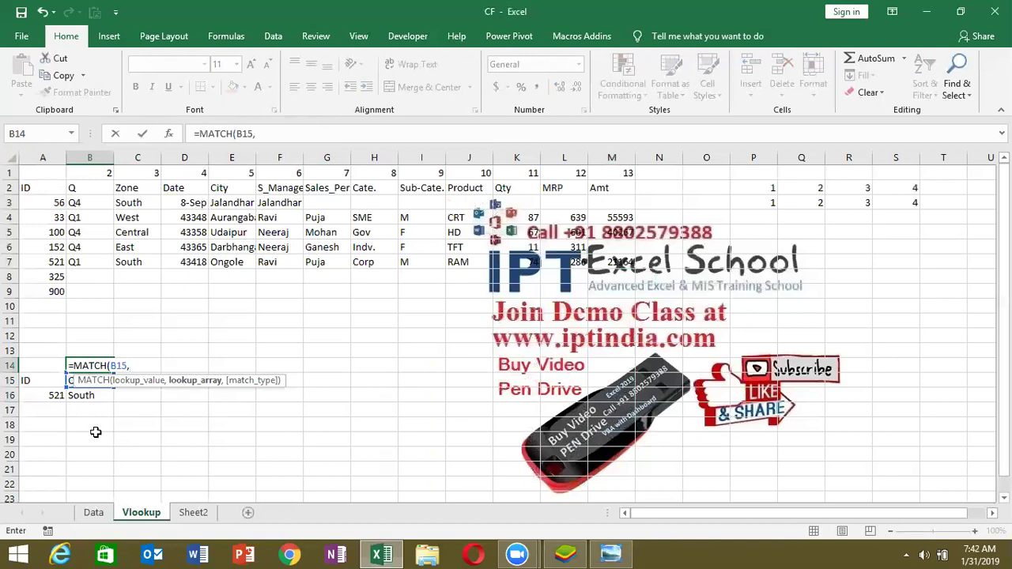
click(93, 512)
click(11, 173)
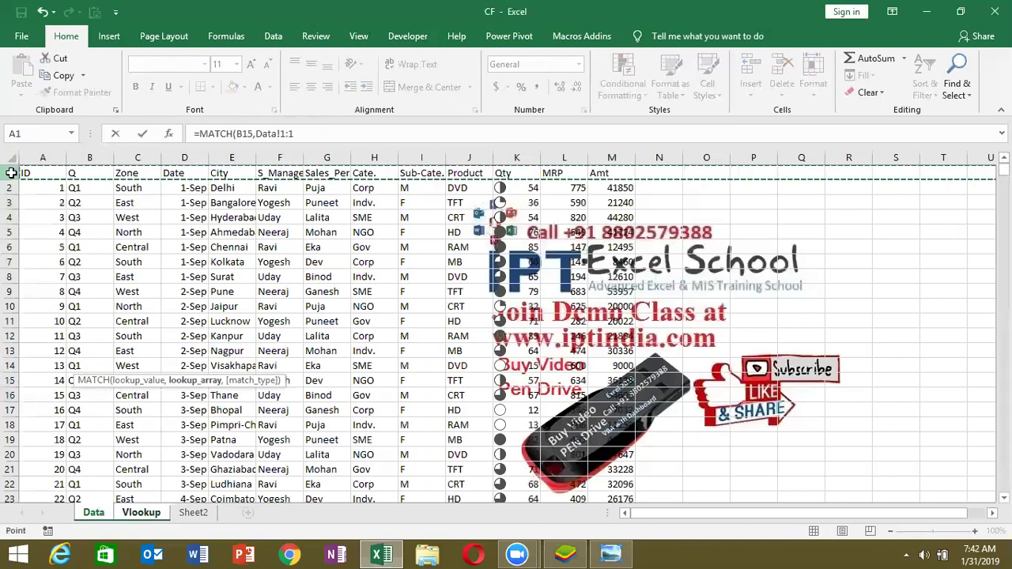
text(,0)
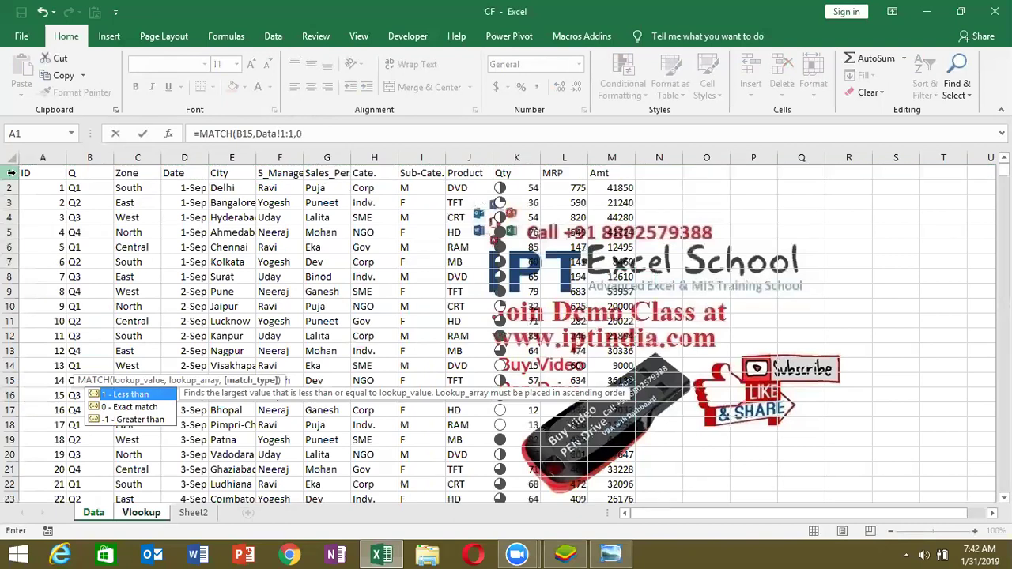
key(Return)
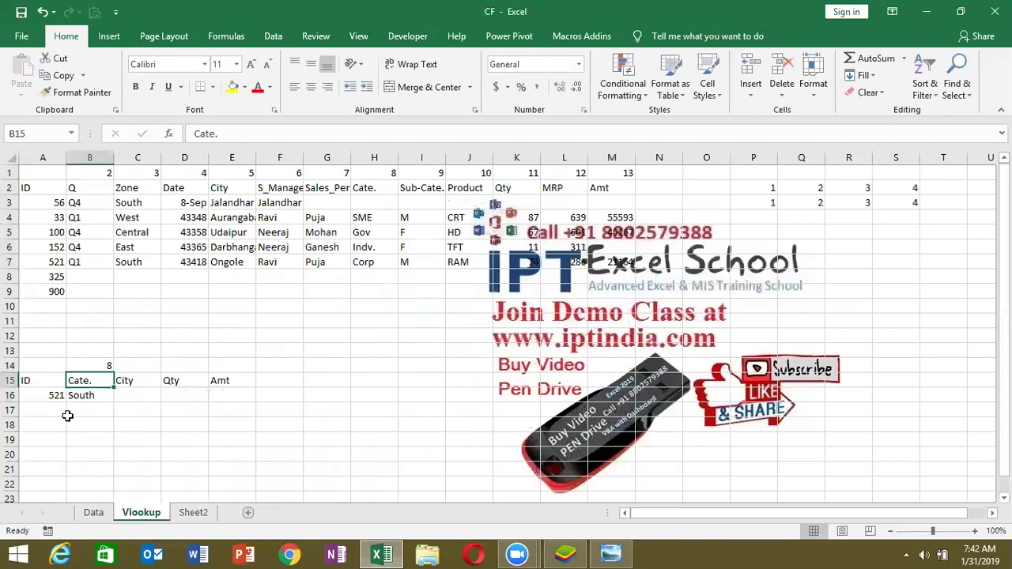
- Replace the fixed column number 3 in B16's VLOOKUP with a reference to B14
click(95, 512)
drag(32, 173, 544, 153)
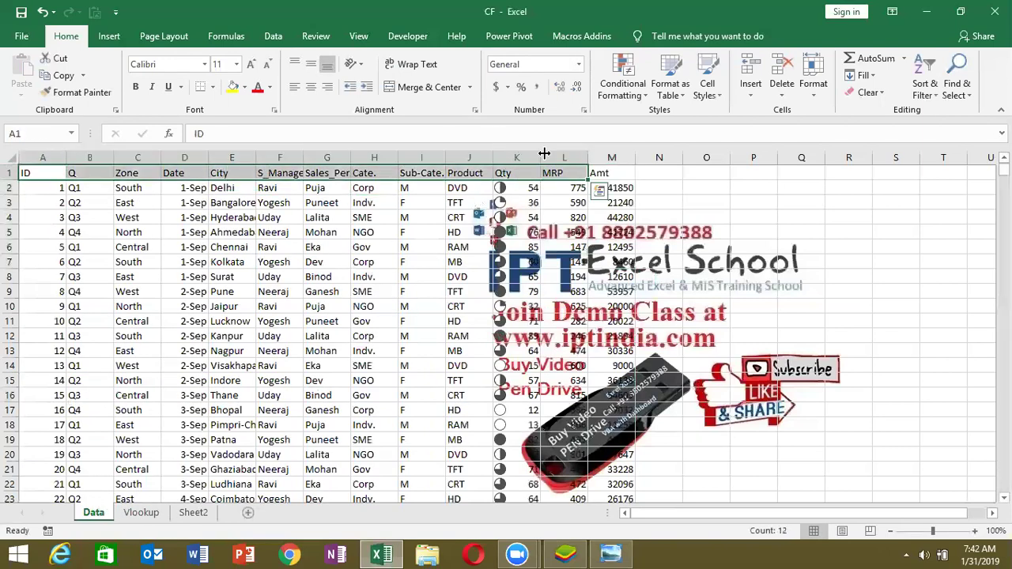
click(382, 174)
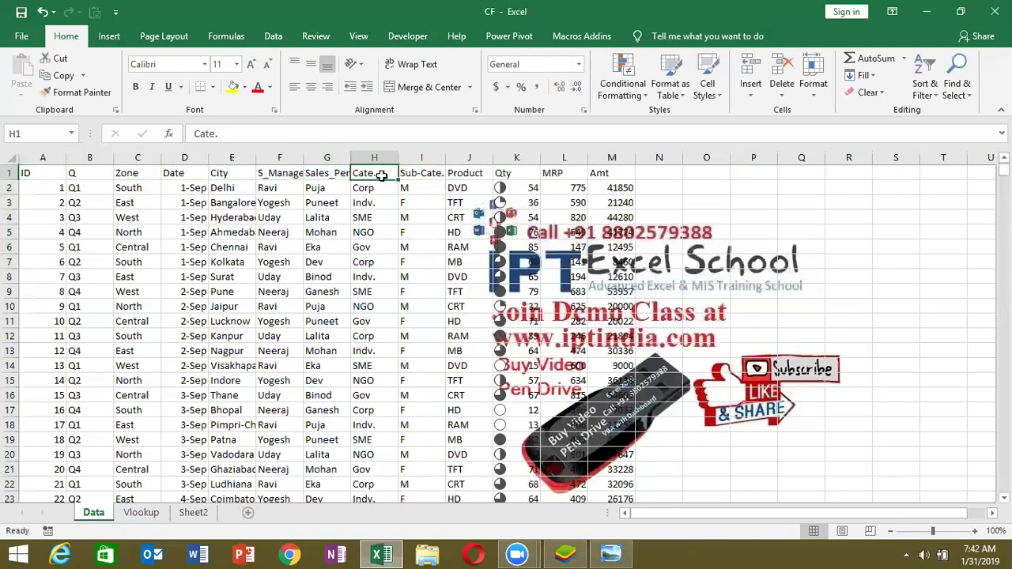
click(144, 511)
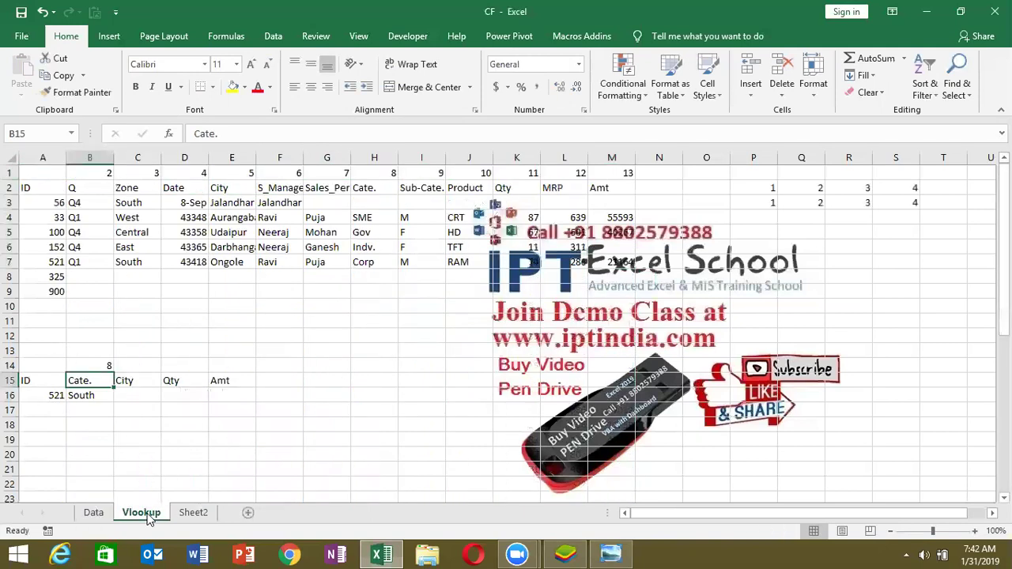
click(106, 395)
double_click(106, 394)
click(189, 394)
key(BackSpace)
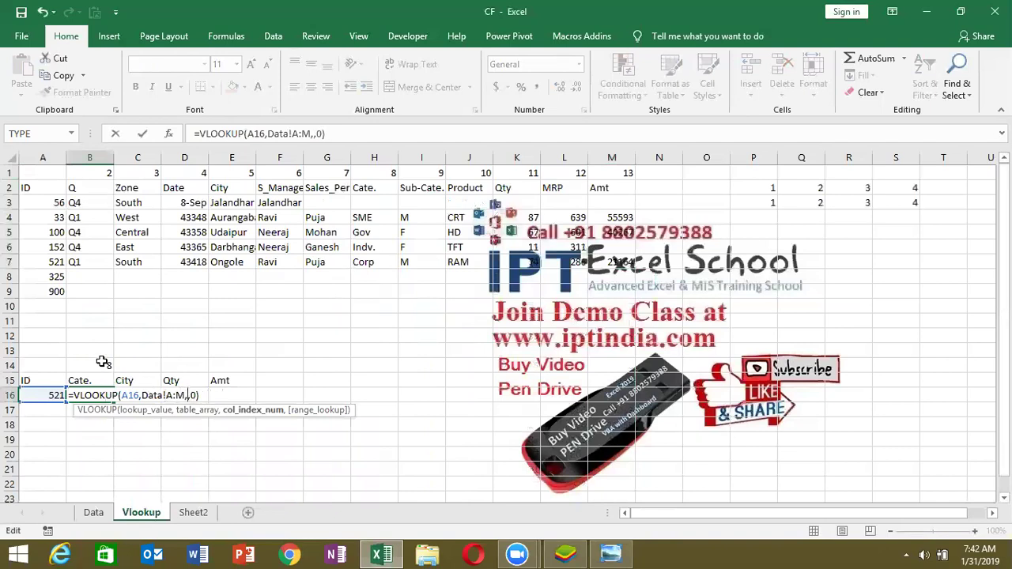
click(102, 362)
key(Return)
- Restore the B15 header to Zone so B14's MATCH returns 3 and B16 shows South
key(Up)
key(Up)
text(Z)
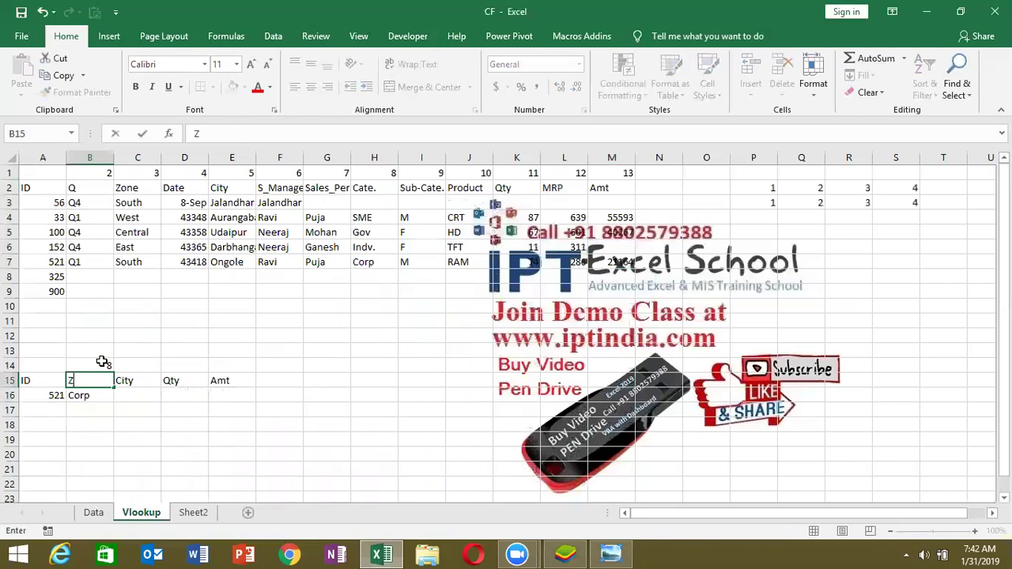
text(one)
key(Return)
text(=MATCH(B15,Data!1:1,0))
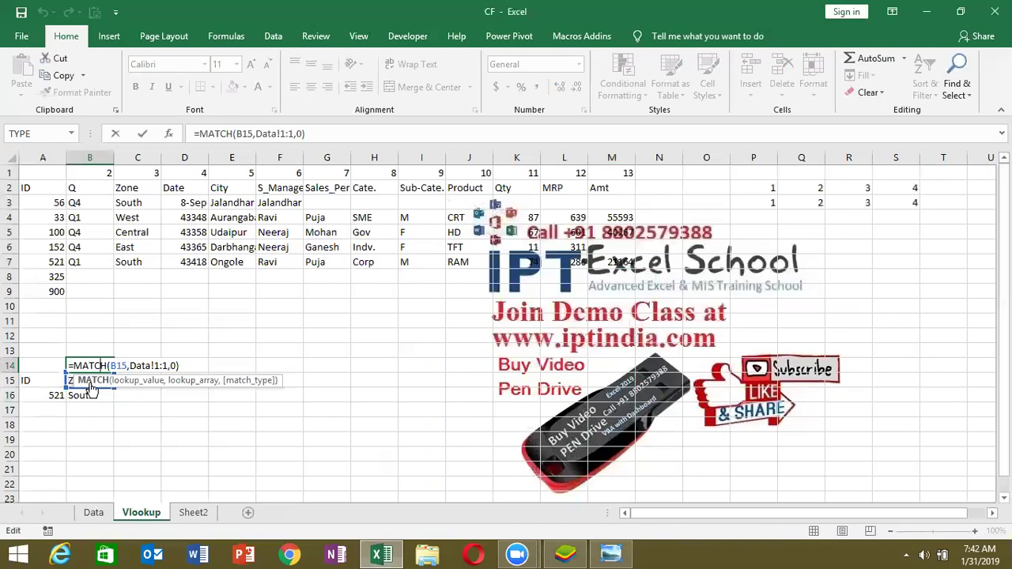
click(159, 366)
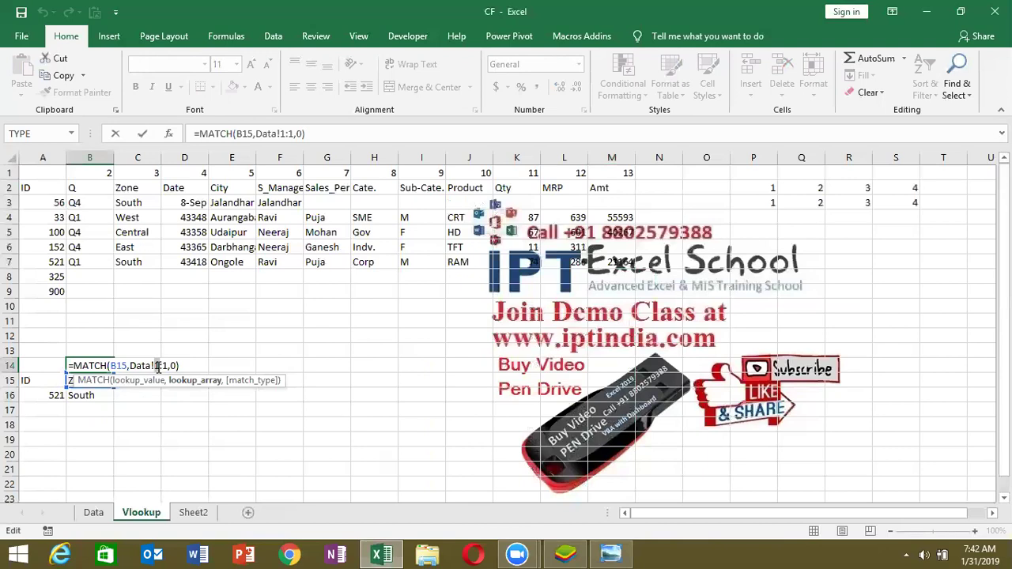
key(ctrl+Return)
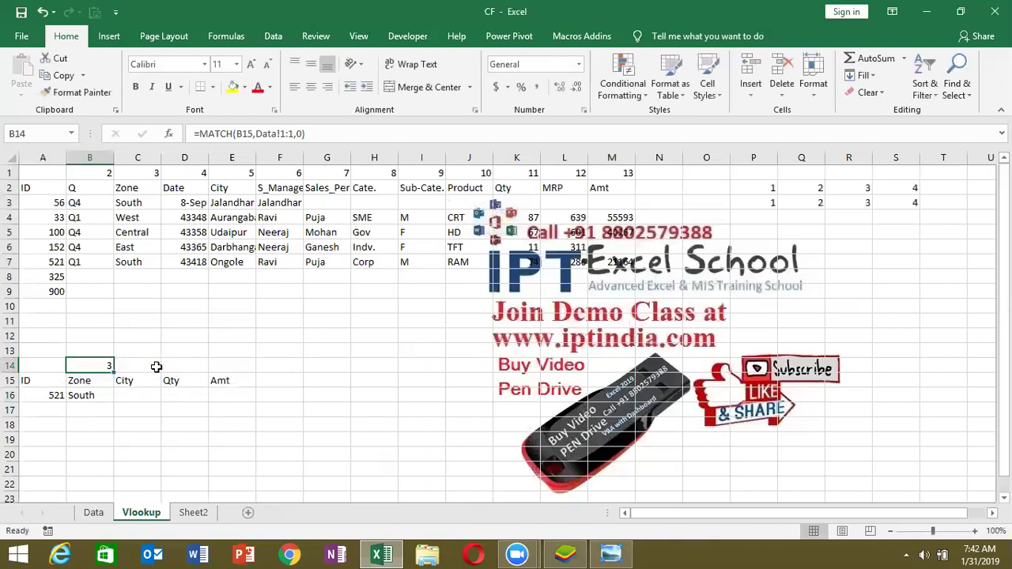
click(87, 398)
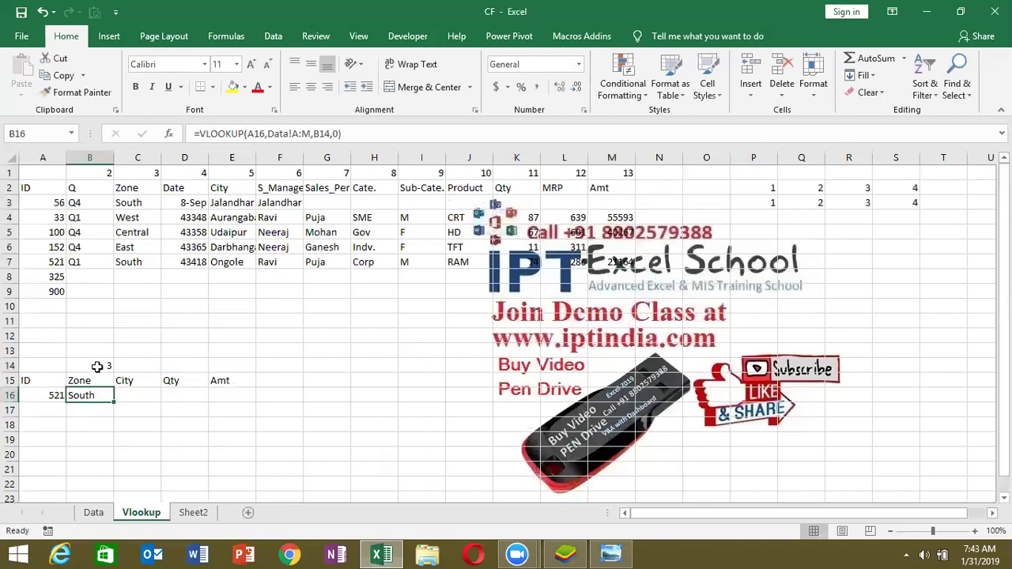
click(96, 365)
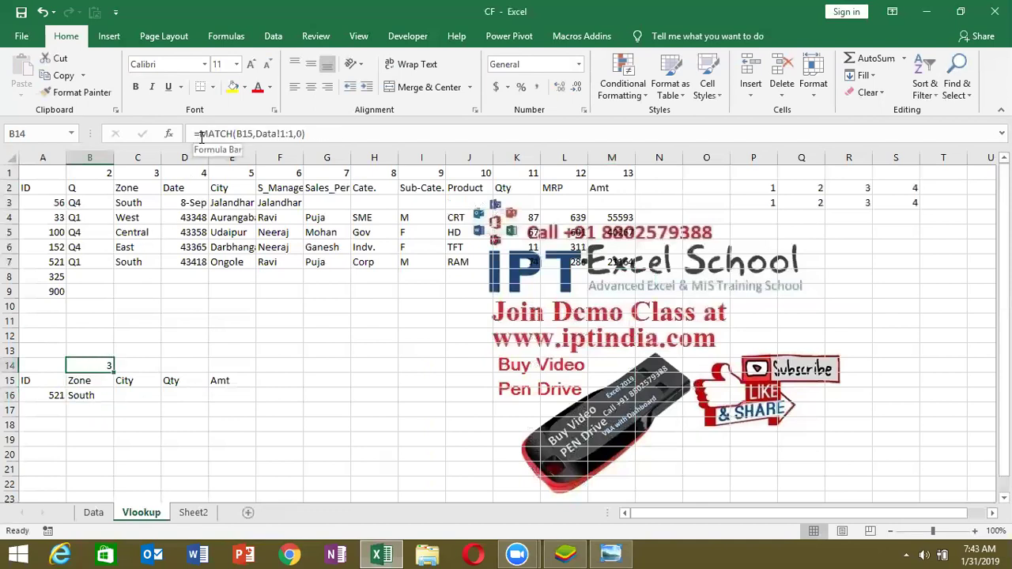
- Replace B14 in B16's VLOOKUP with the nested MATCH(B15,Data!1:1,0)
drag(199, 134, 325, 131)
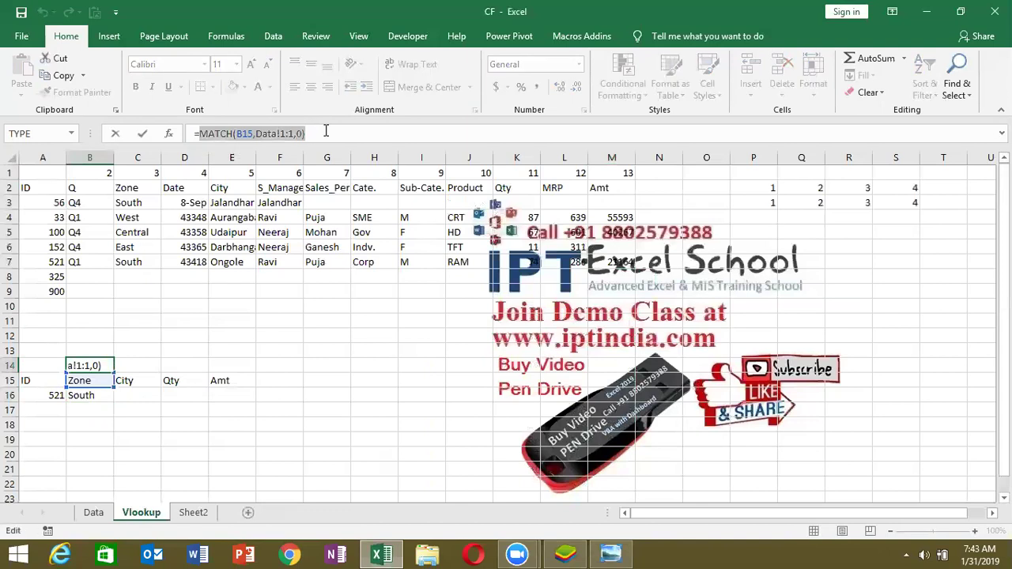
key(ctrl+c)
key(Escape)
click(92, 395)
double_click(92, 396)
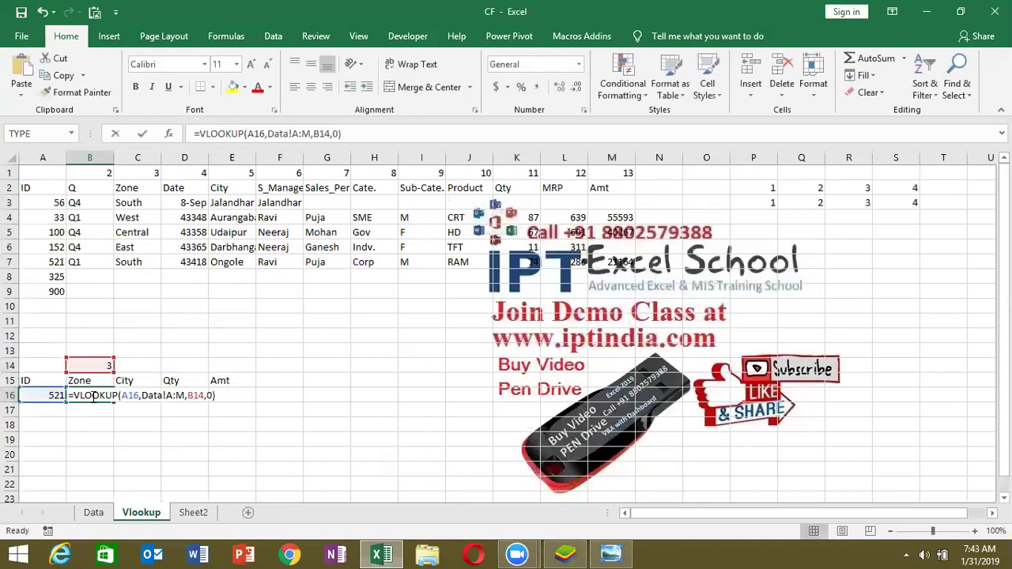
drag(188, 396, 205, 395)
text(MATCH(B15,Data!1:1,0))
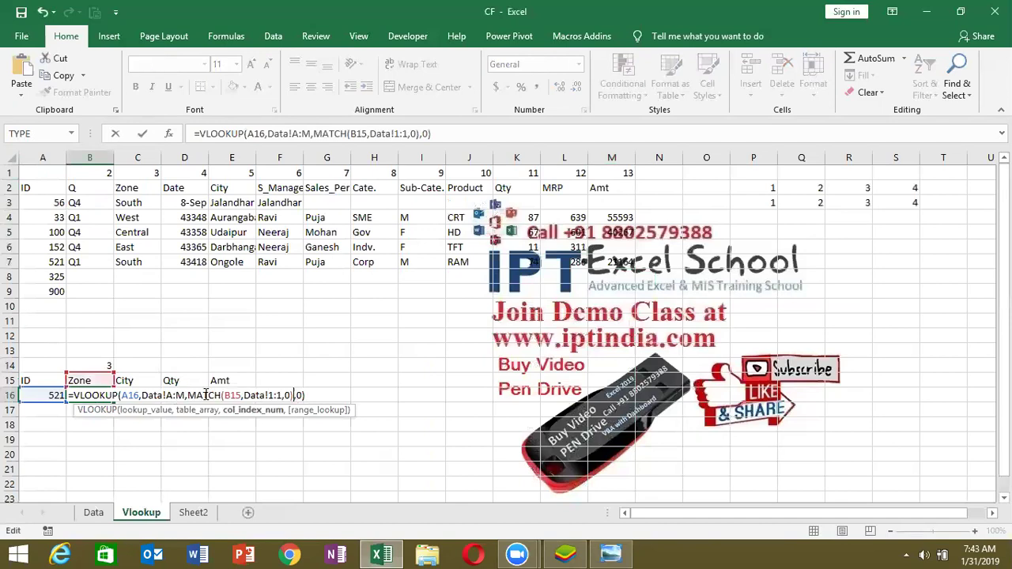
key(Return)
key(Up)
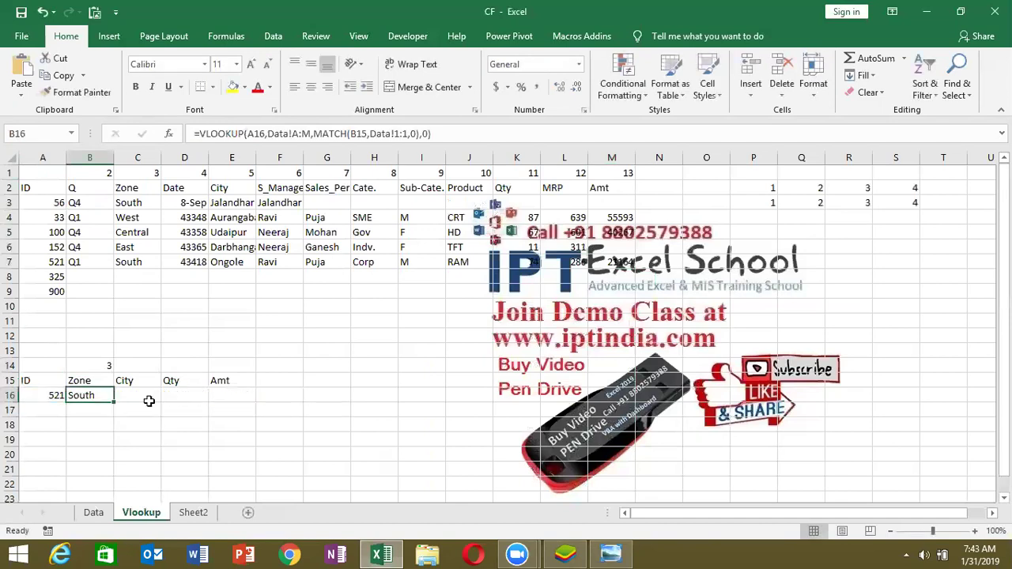
- Anchor B16's references as $A16, Data!$A:$M, B$15 and Data!$1:$1
double_click(100, 398)
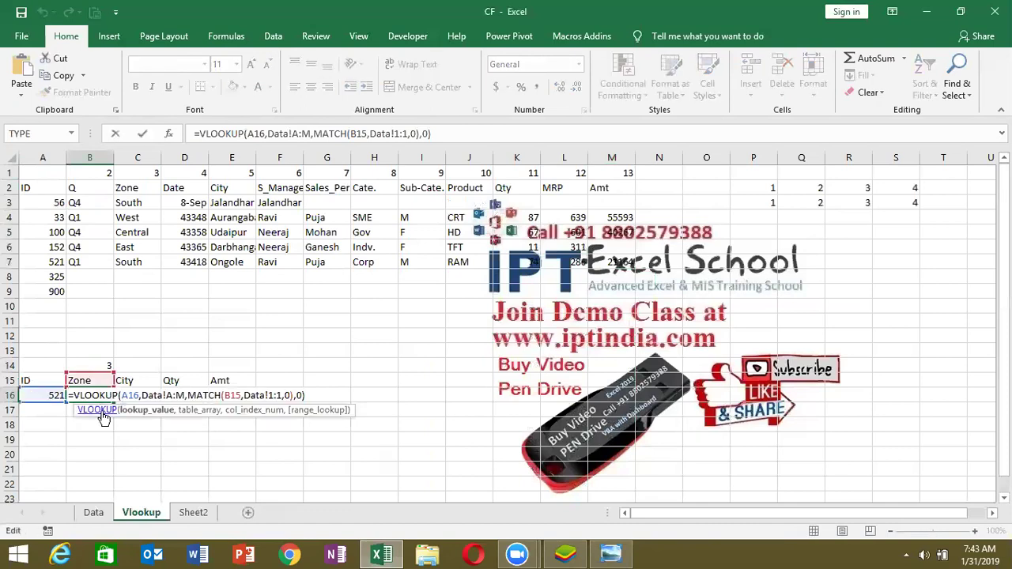
text($)
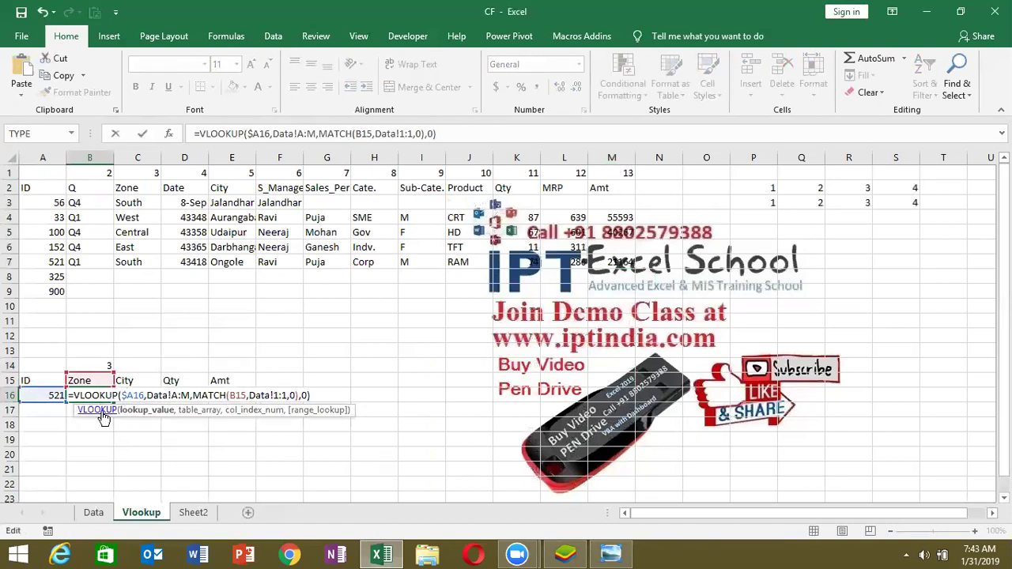
click(178, 394)
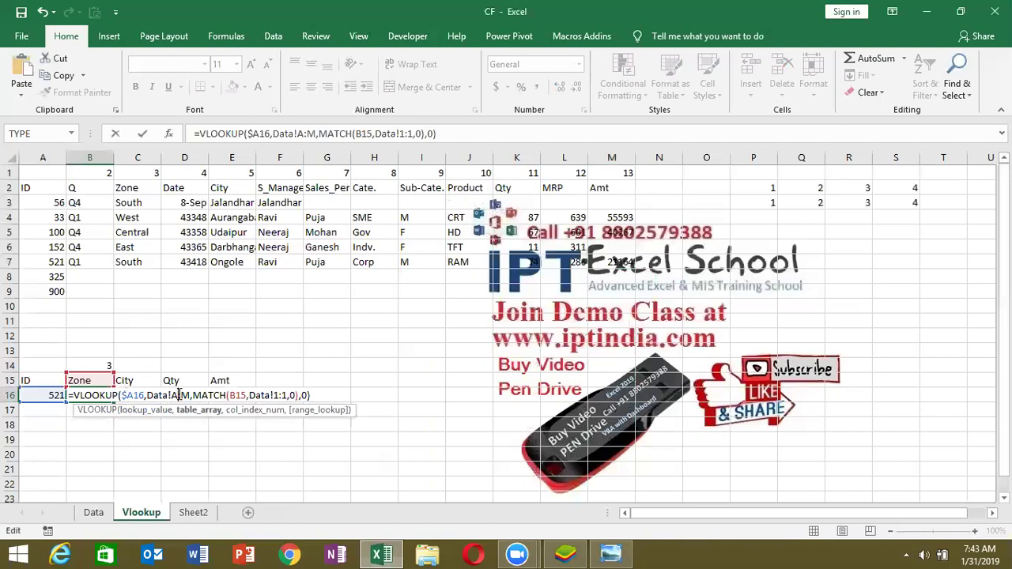
key(F4)
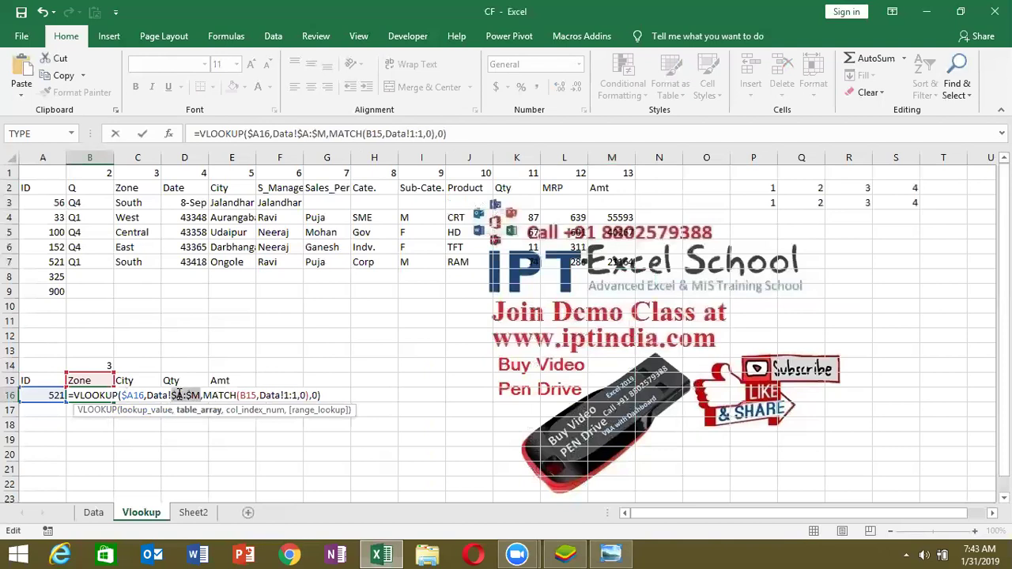
click(242, 396)
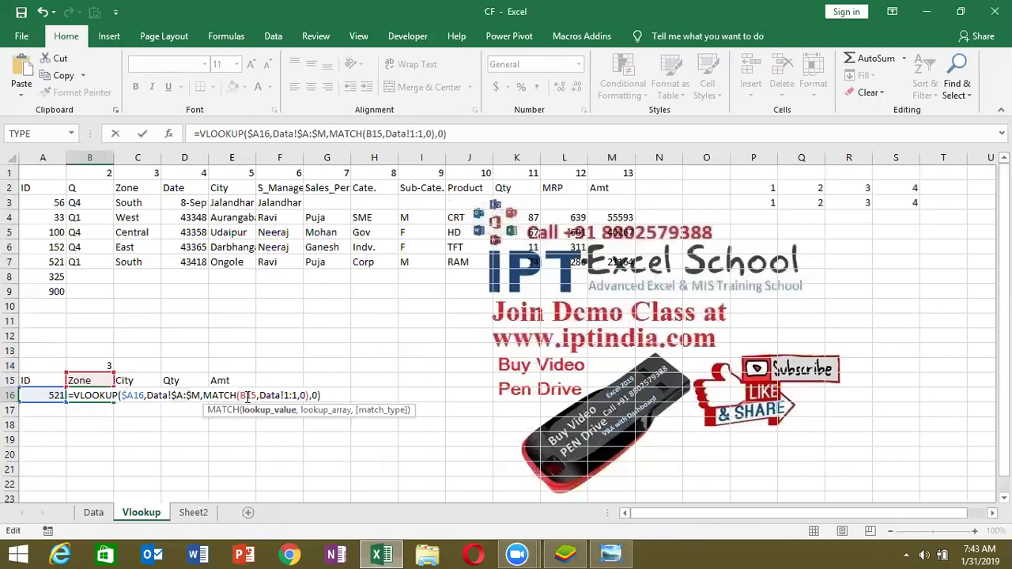
key(F4)
key(F4)
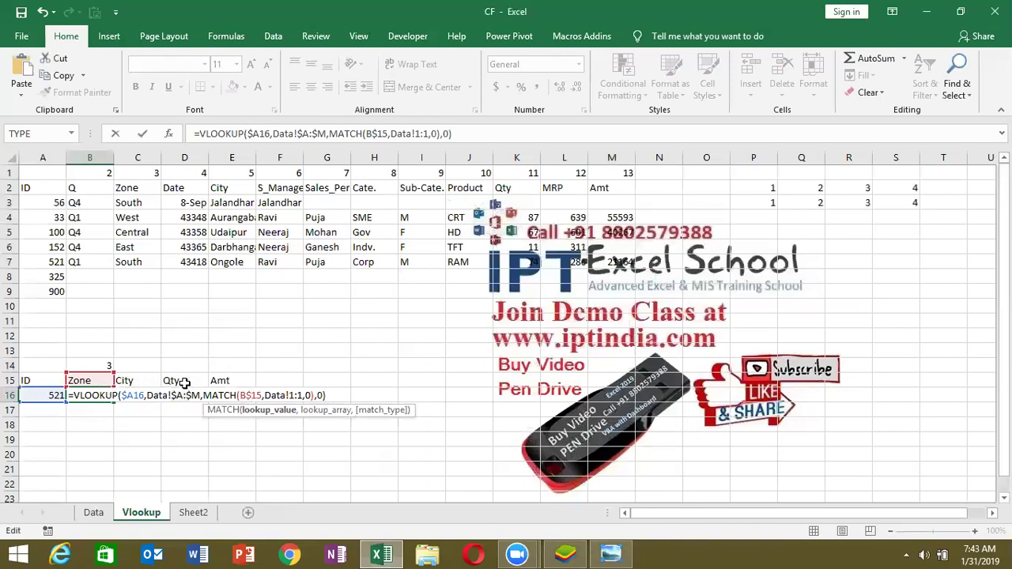
click(294, 395)
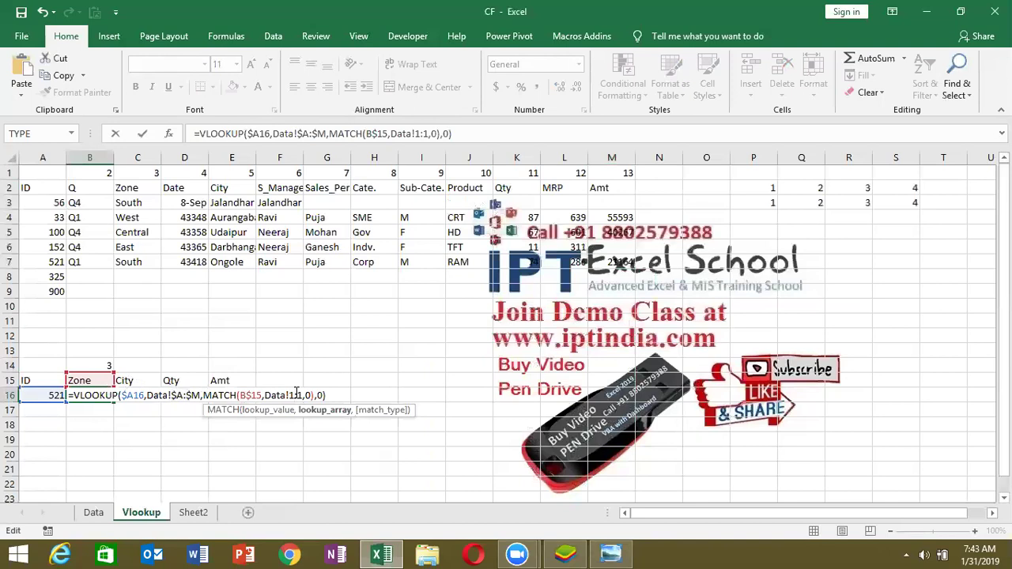
key(F4)
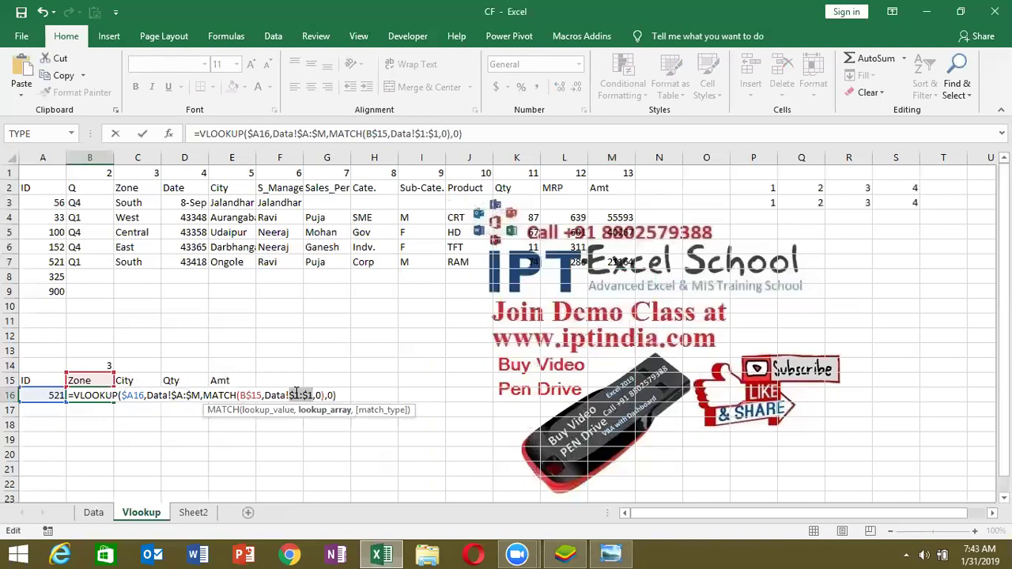
key(Return)
key(Up)
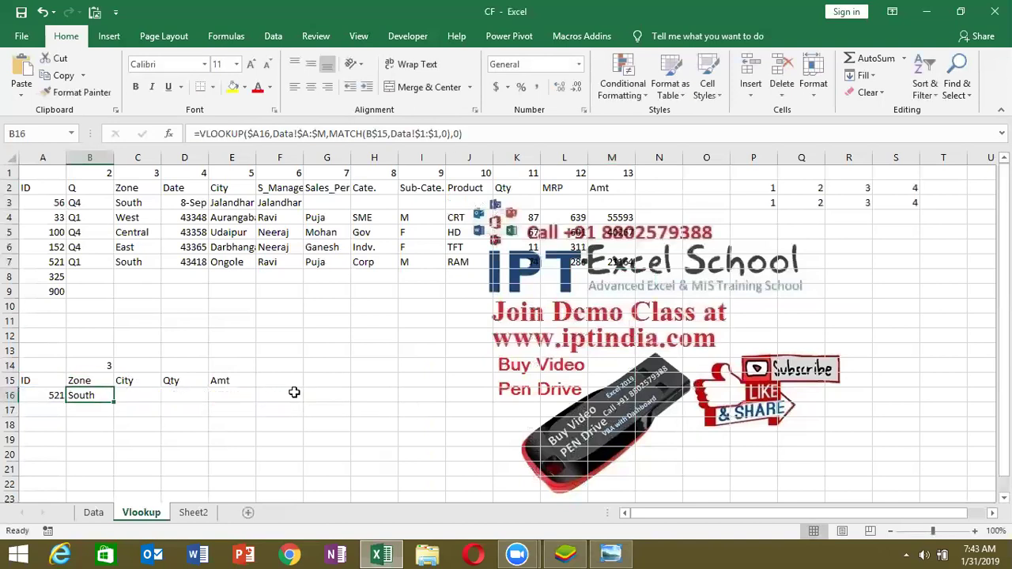
- Fill B16 across to E16, showing South, Ongole, 74 and 21164 for ID 521
drag(115, 403, 241, 396)
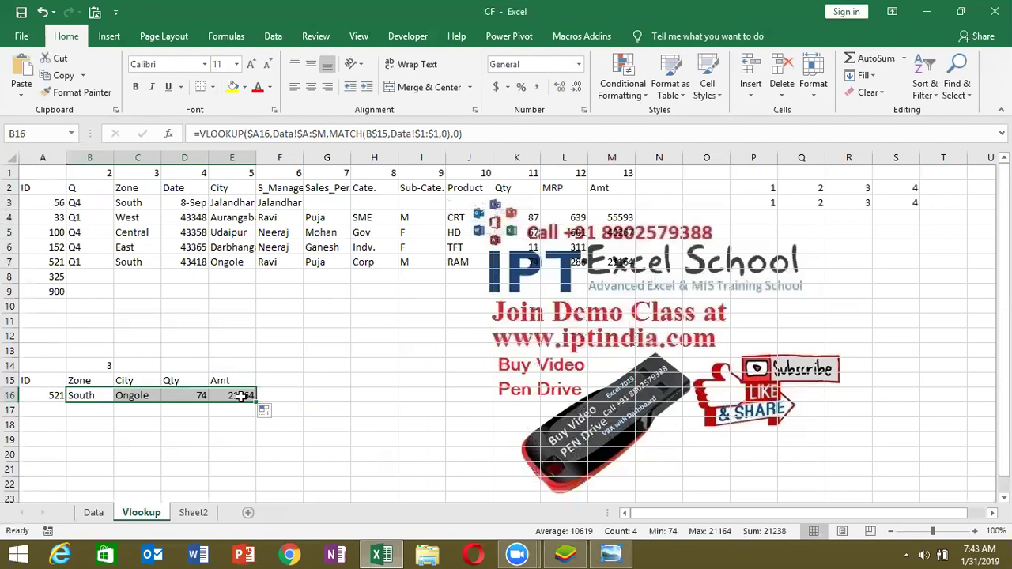
click(84, 379)
drag(178, 377, 235, 380)
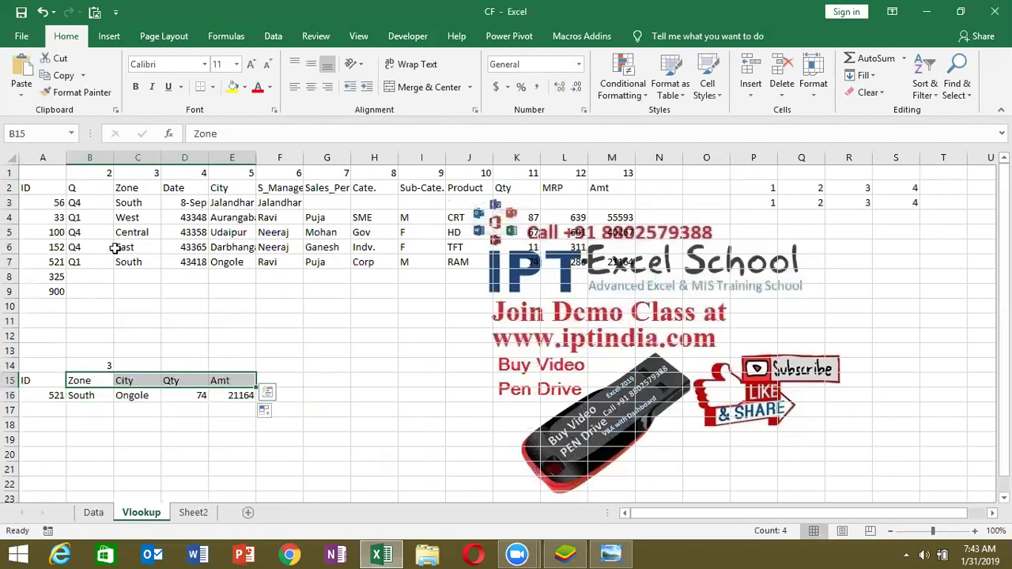
click(93, 512)
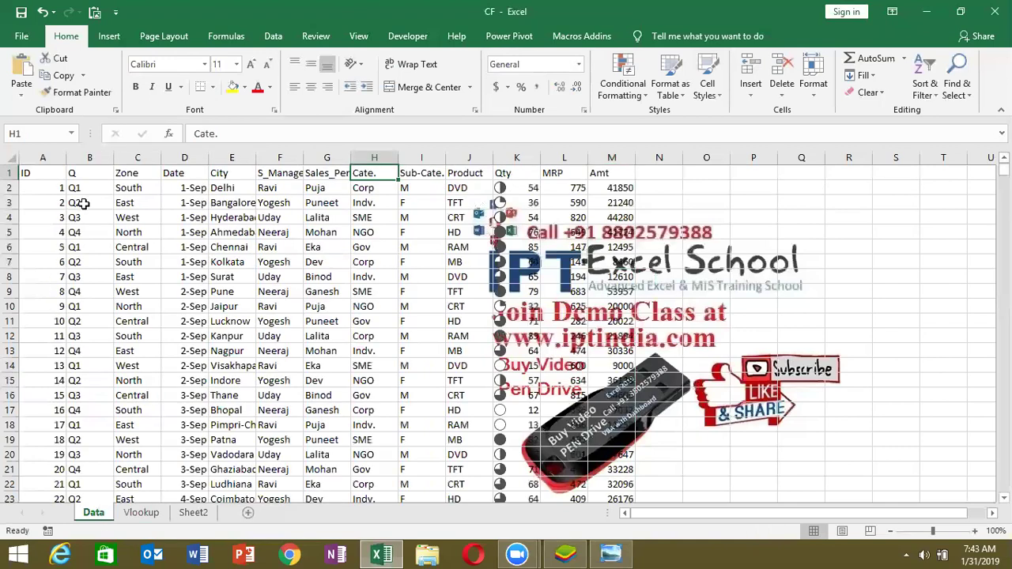
click(141, 512)
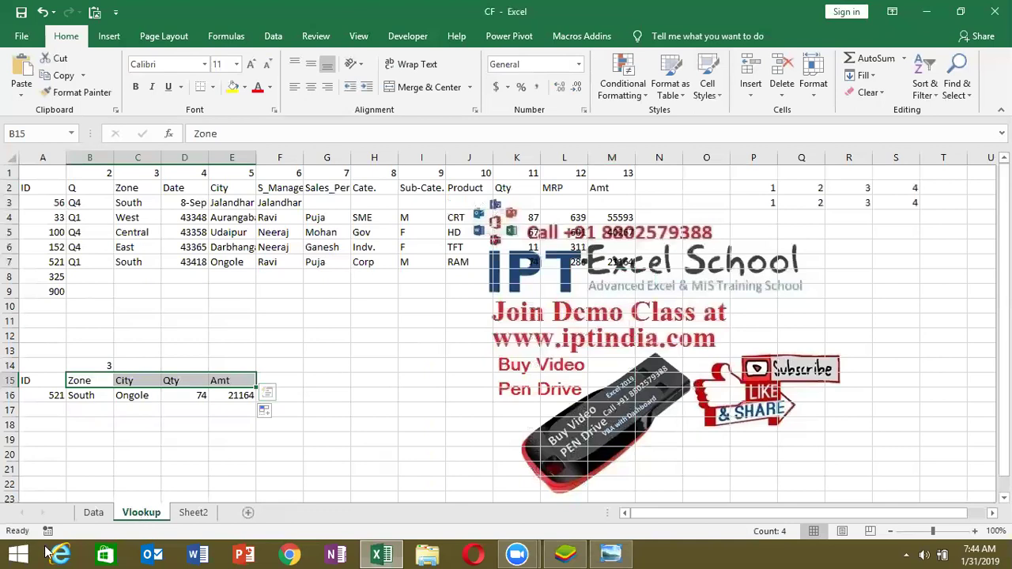
- Try Date as the B15 header, then undo it back to Zone
click(129, 382)
click(83, 380)
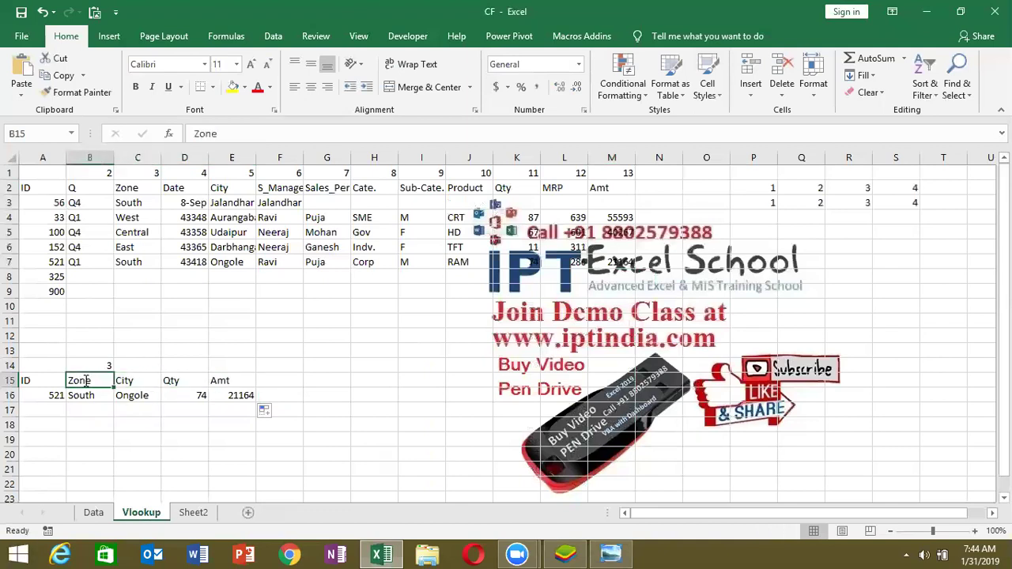
text(Date)
key(Return)
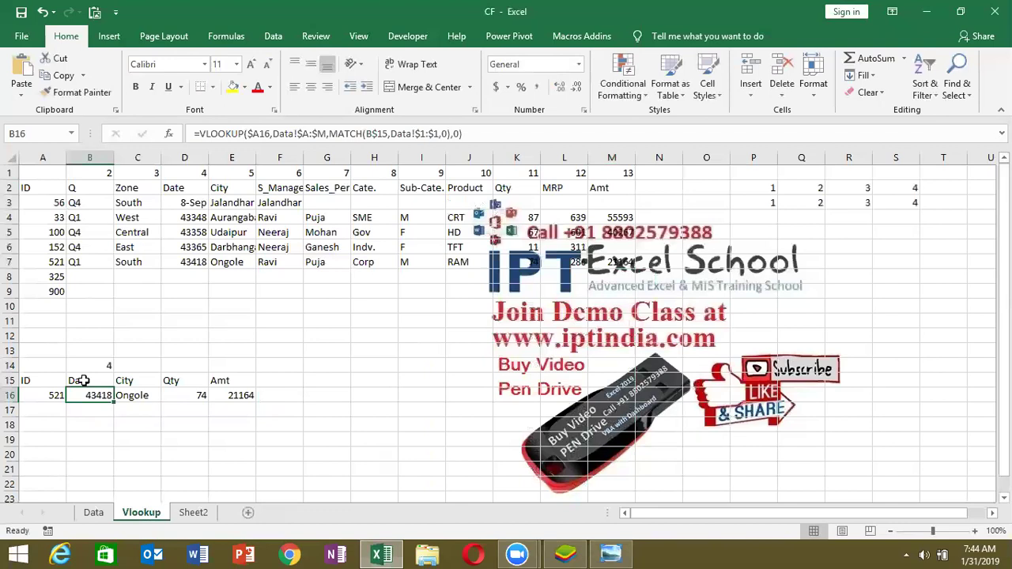
click(83, 381)
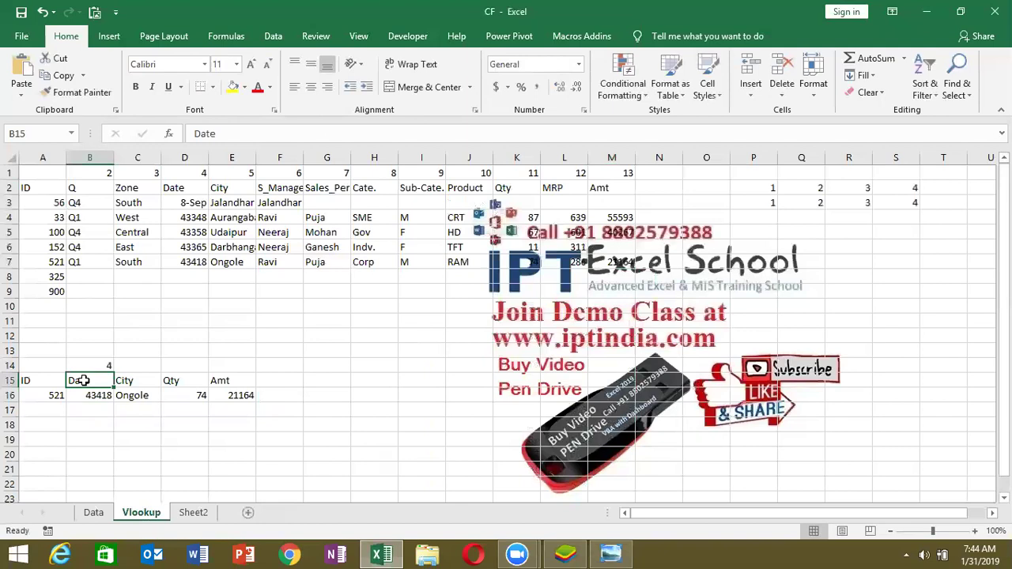
key(ctrl+z)
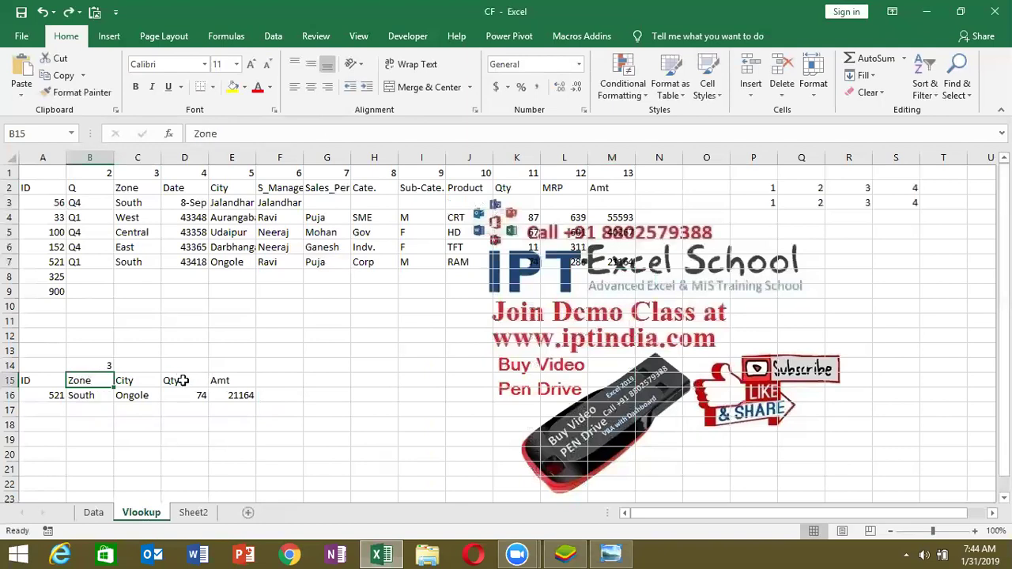
- Change the D15 header to Date and give D16 a date format
click(182, 380)
text(Qt)
key(BackSpace)
key(BackSpace)
text(Date)
key(Return)
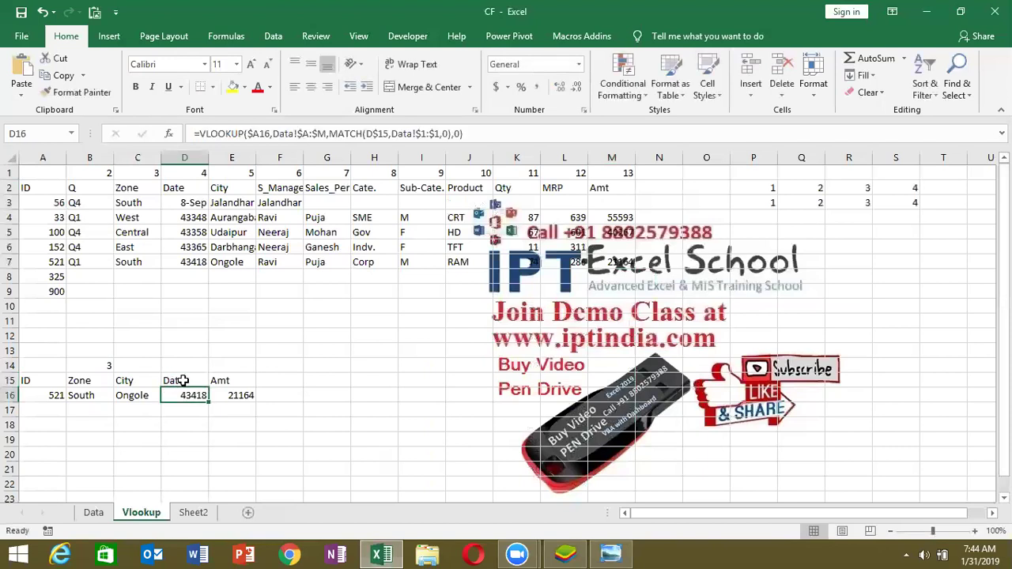
key(ctrl+shift+3)
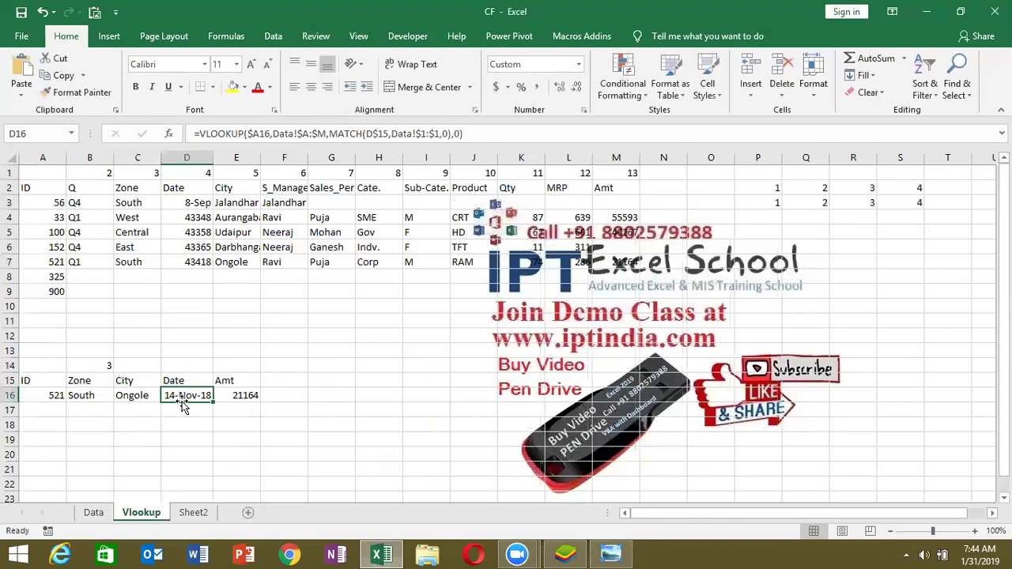
- Restore the D15 header to Qty and General format so D16 shows 74
click(191, 378)
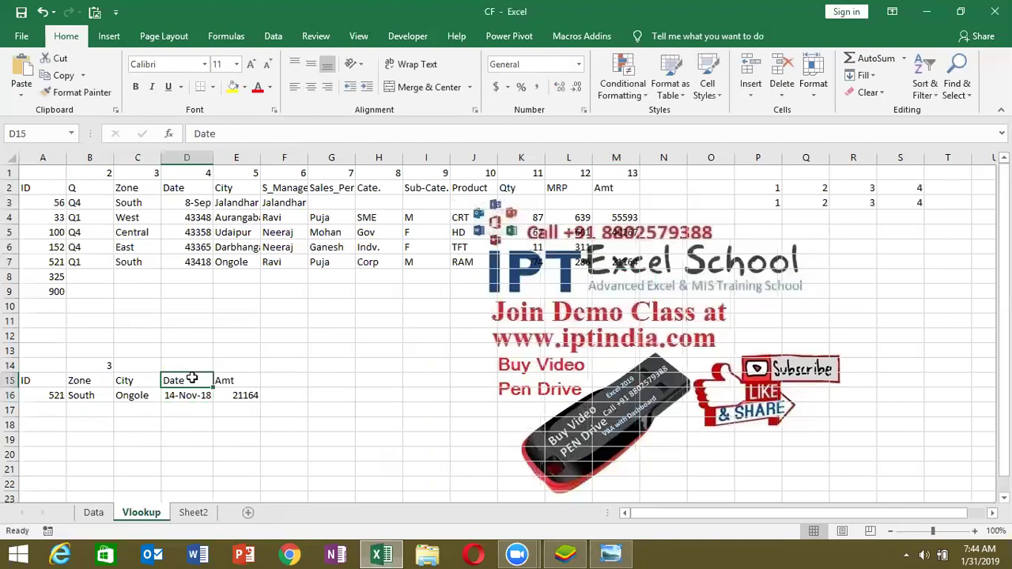
key(BackSpace)
text(Q)
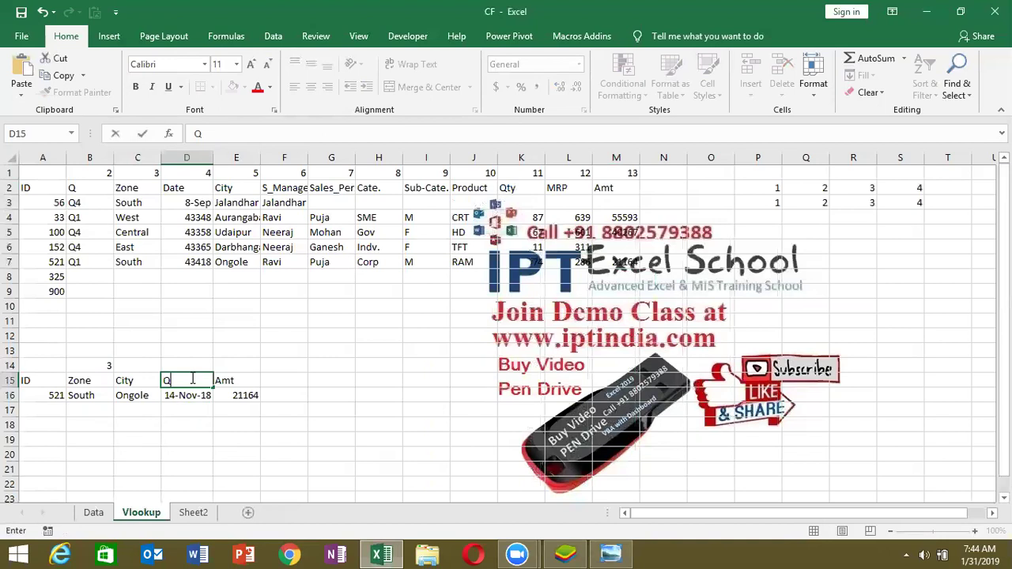
text(ty)
key(Return)
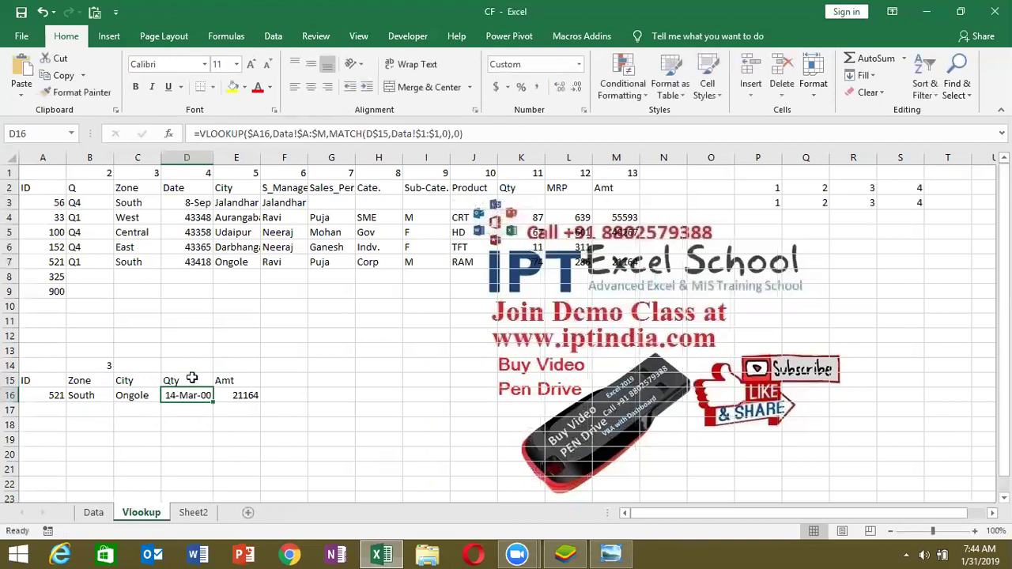
key(ctrl+shift+asciitilde)
- Start a new formula-based conditional formatting rule with =$D$15="Date"
click(633, 98)
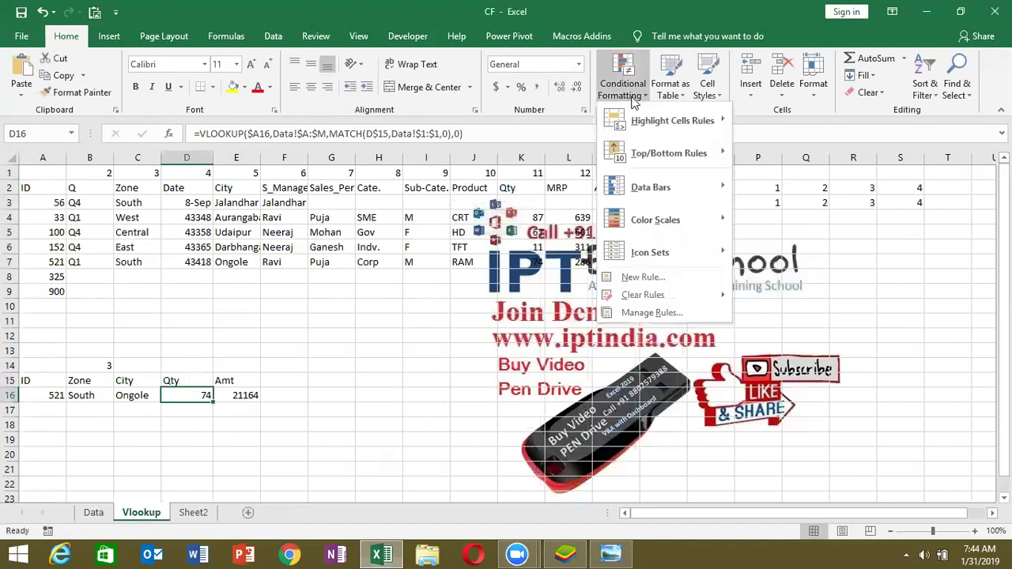
click(633, 278)
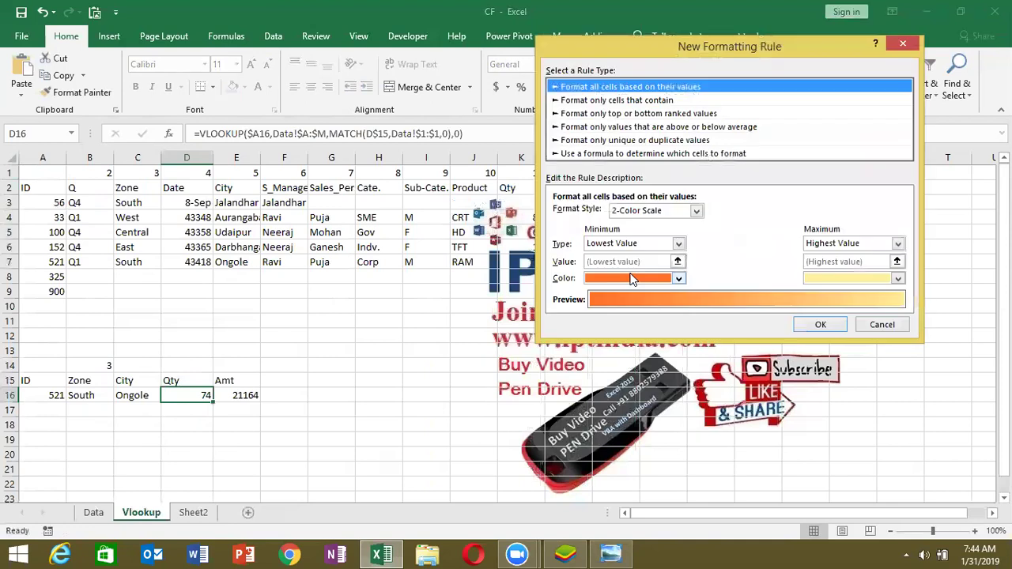
click(606, 154)
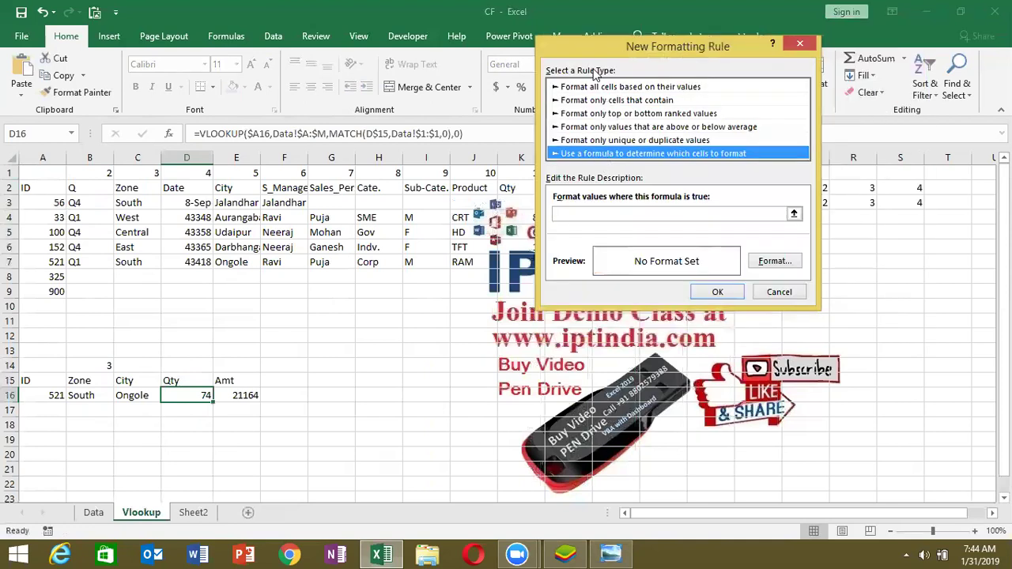
click(490, 301)
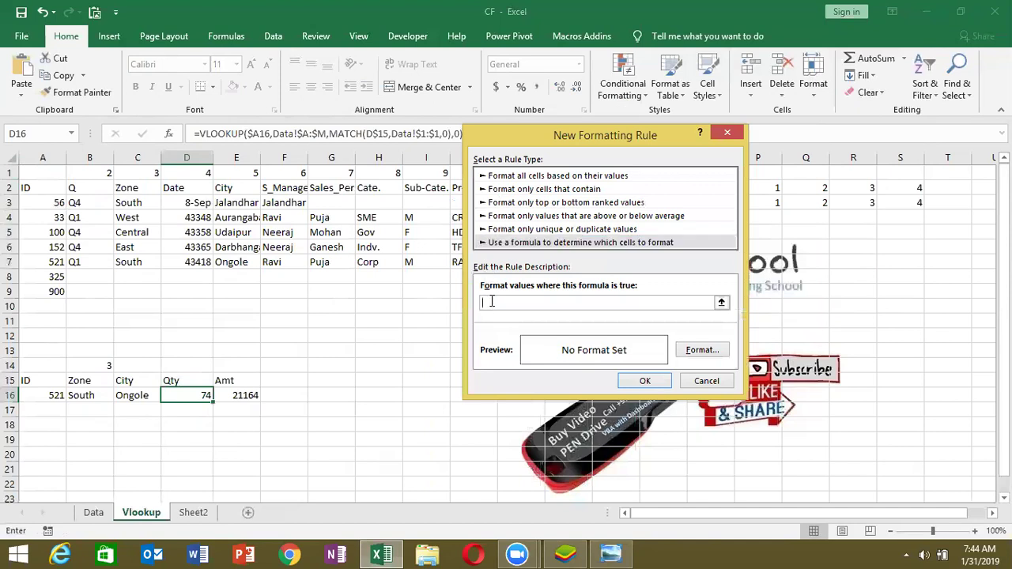
text(=)
click(181, 382)
text(=)
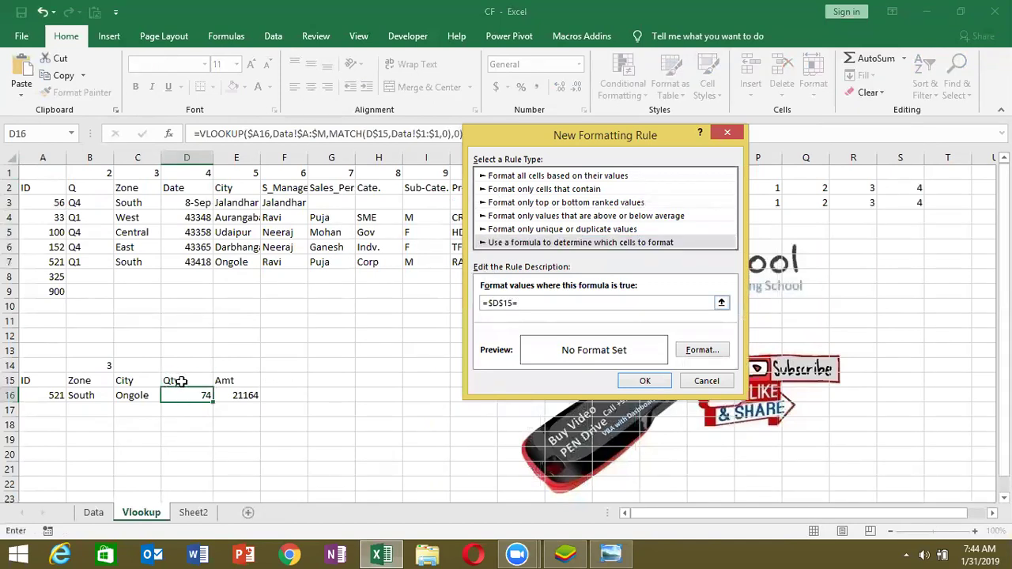
text("Date")
- Give the rule the 14-Mar-12 Date number format
click(692, 361)
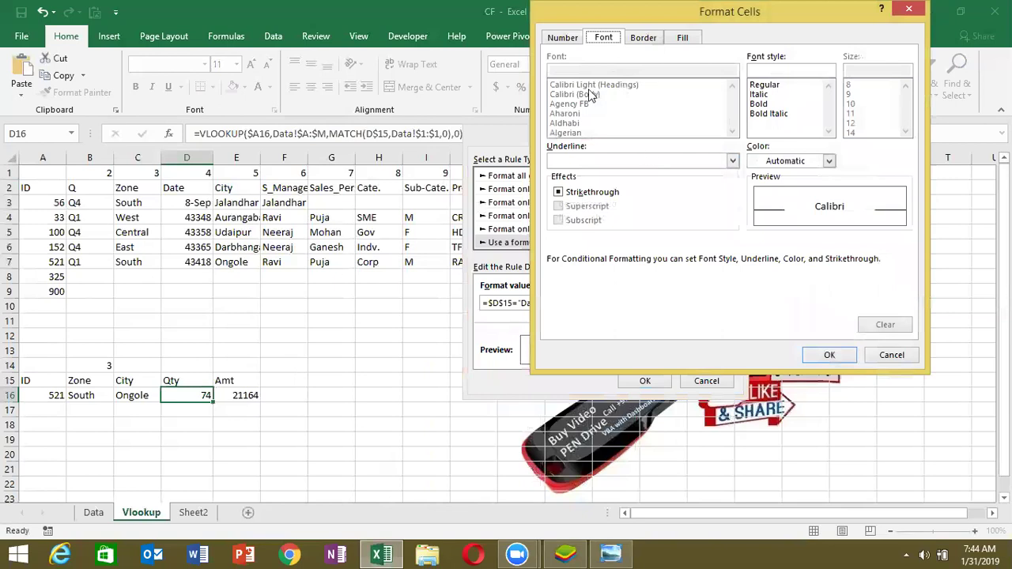
drag(755, 19, 759, 57)
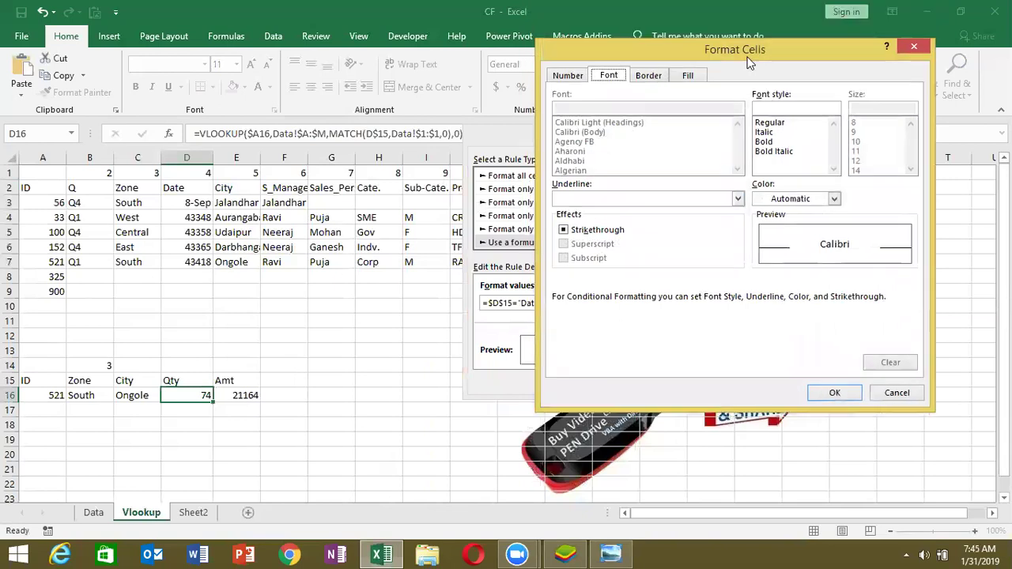
click(566, 75)
click(573, 146)
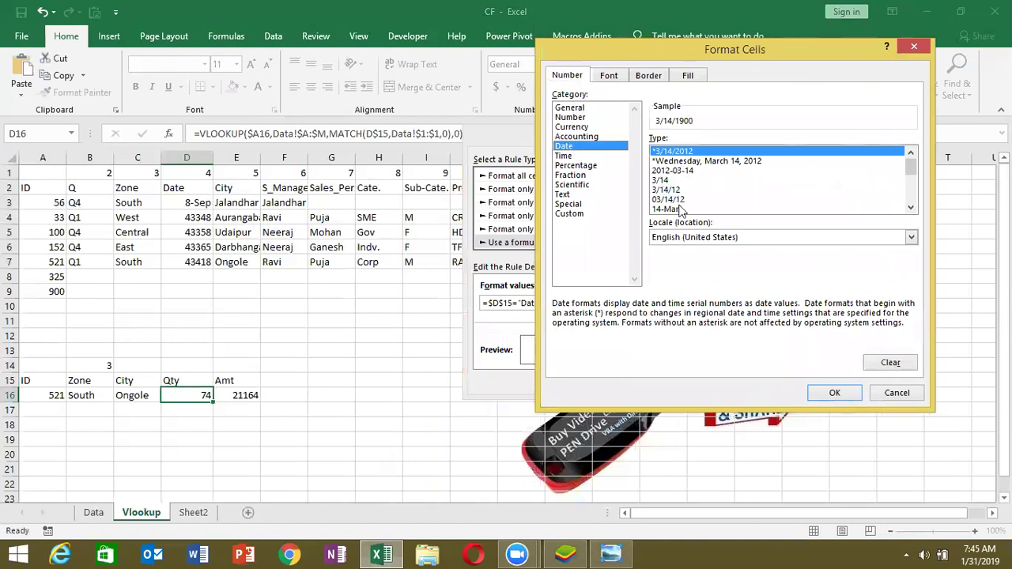
click(911, 208)
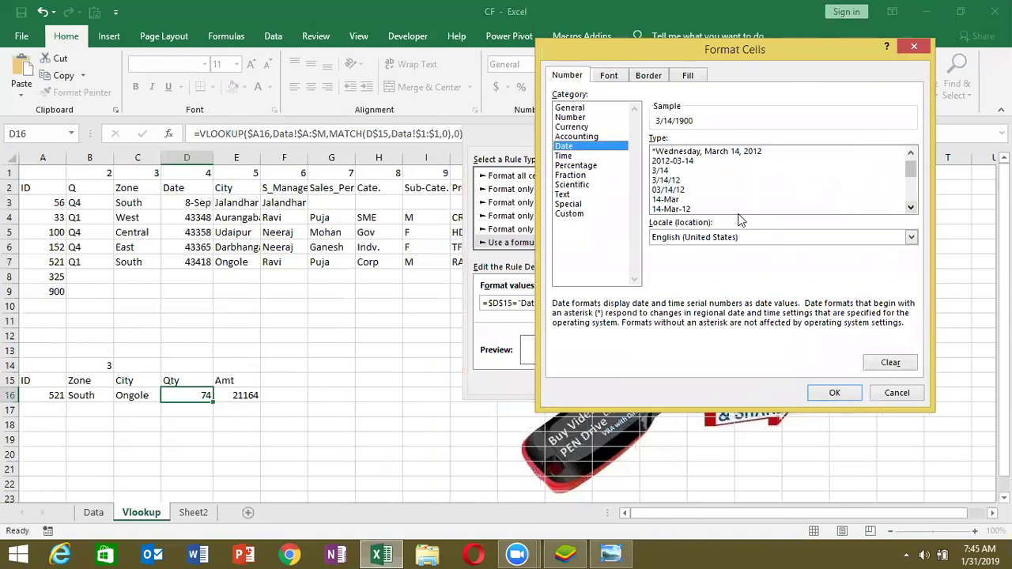
click(729, 210)
click(834, 393)
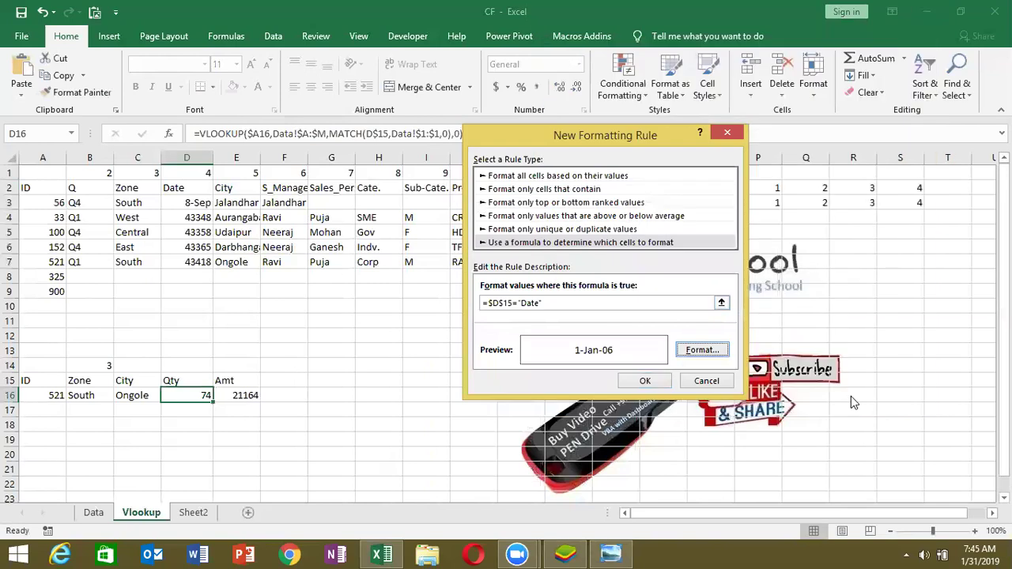
- Confirm the rule, then test it: D16 shows 14-Nov-18 for Date and 74 for Qty
click(641, 381)
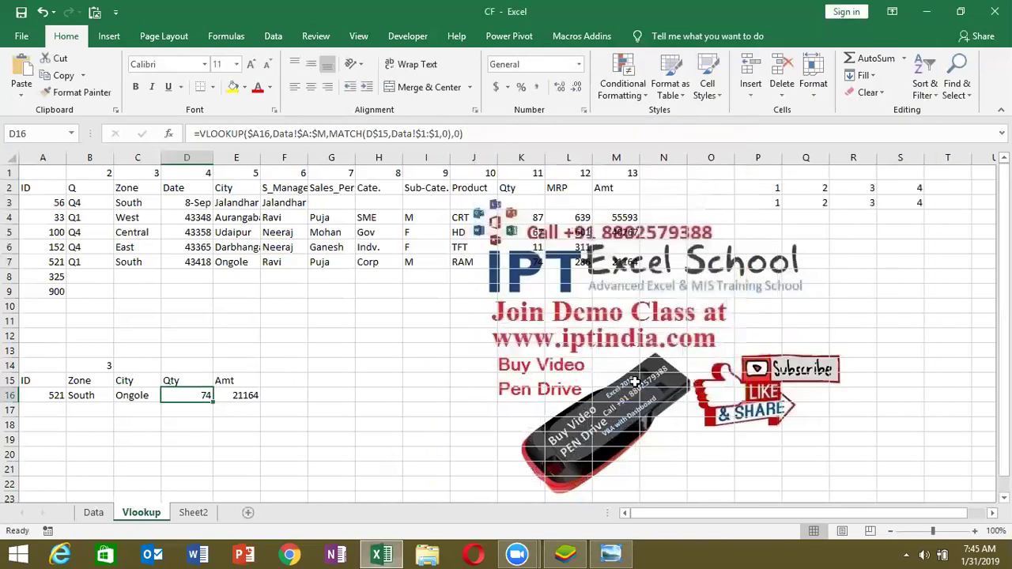
click(206, 378)
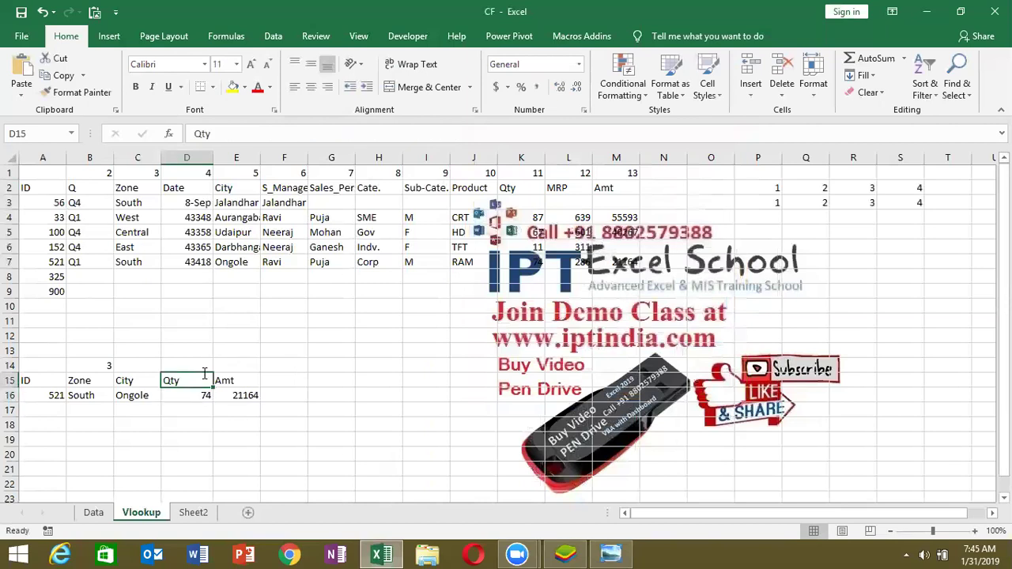
text(Date)
key(Return)
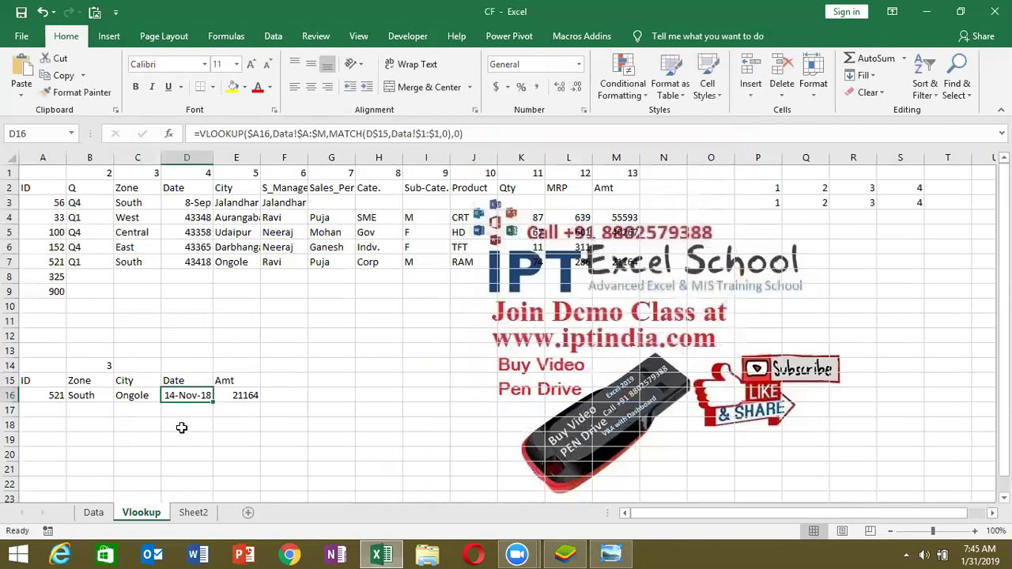
key(Up)
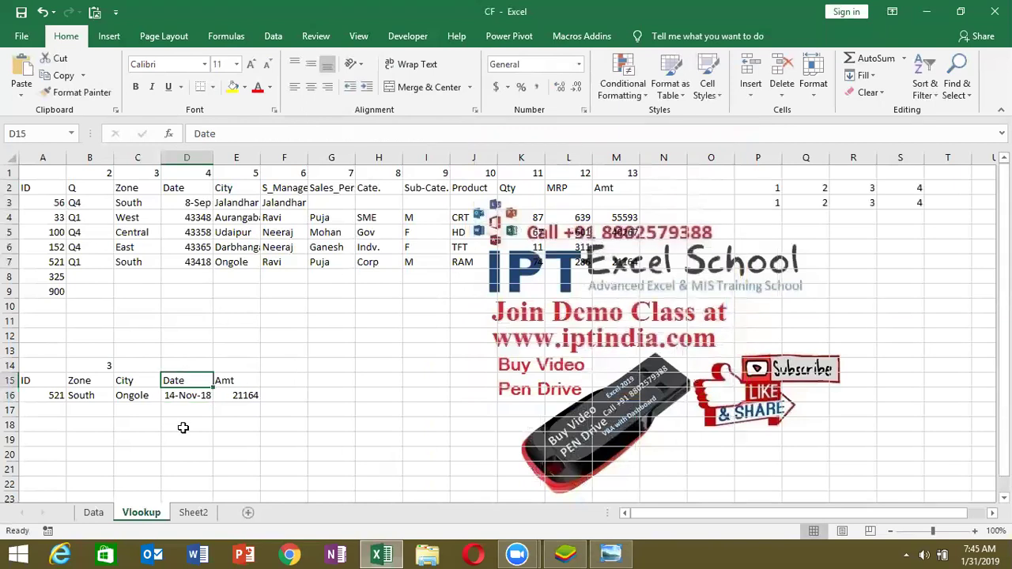
text(Qty)
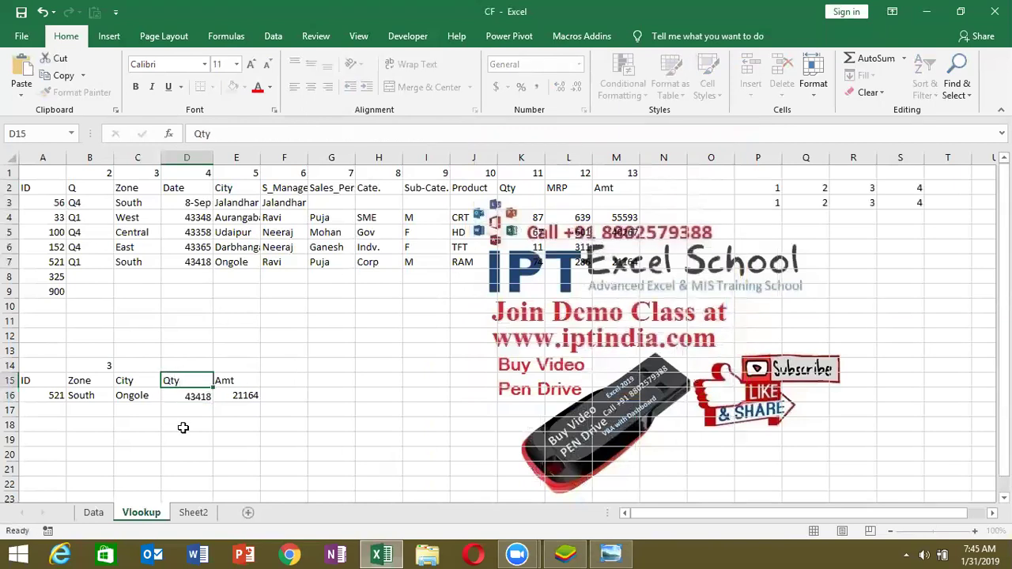
key(Return)
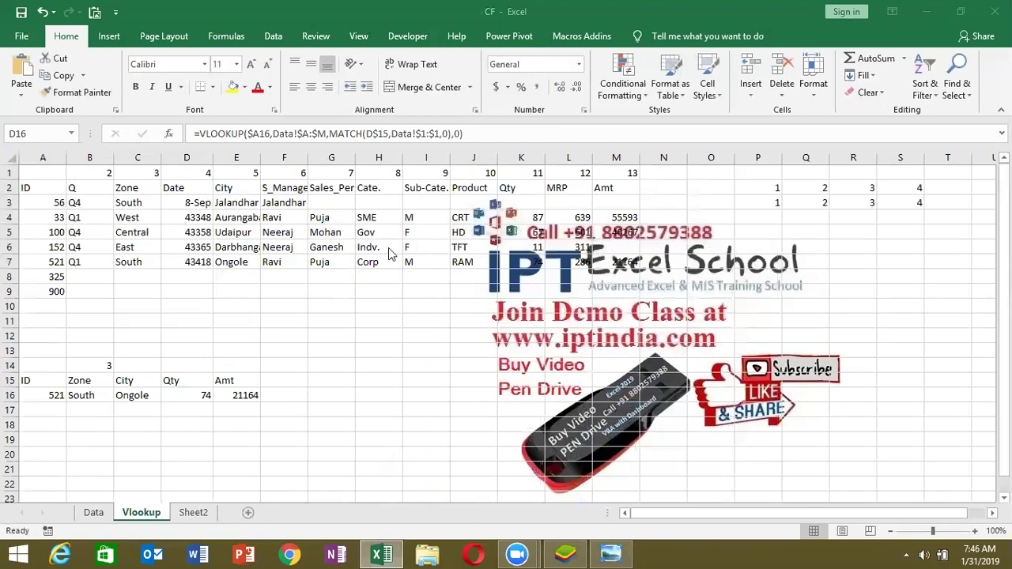
- Save the workbook and switch to the web browser
click(29, 4)
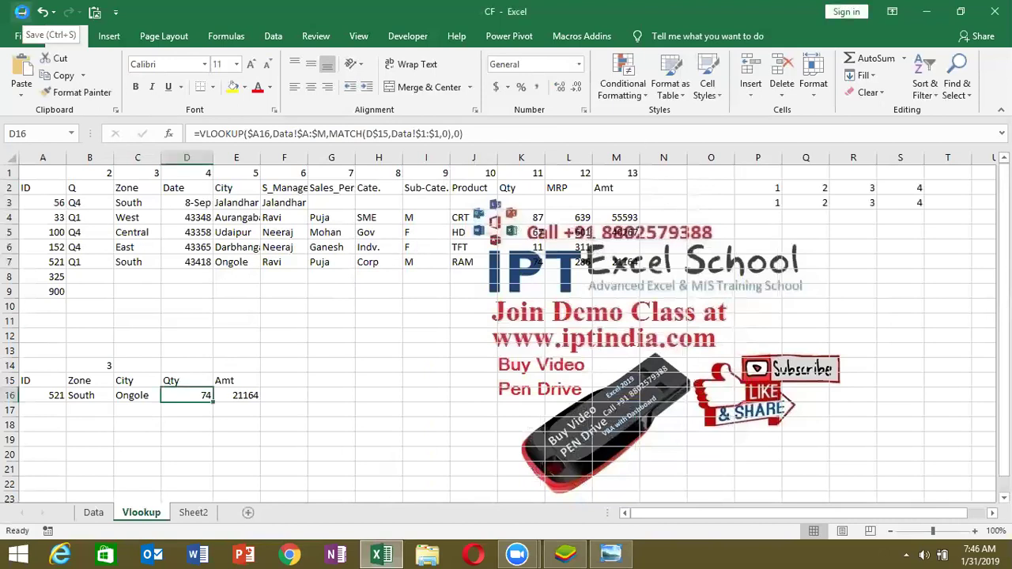
click(22, 13)
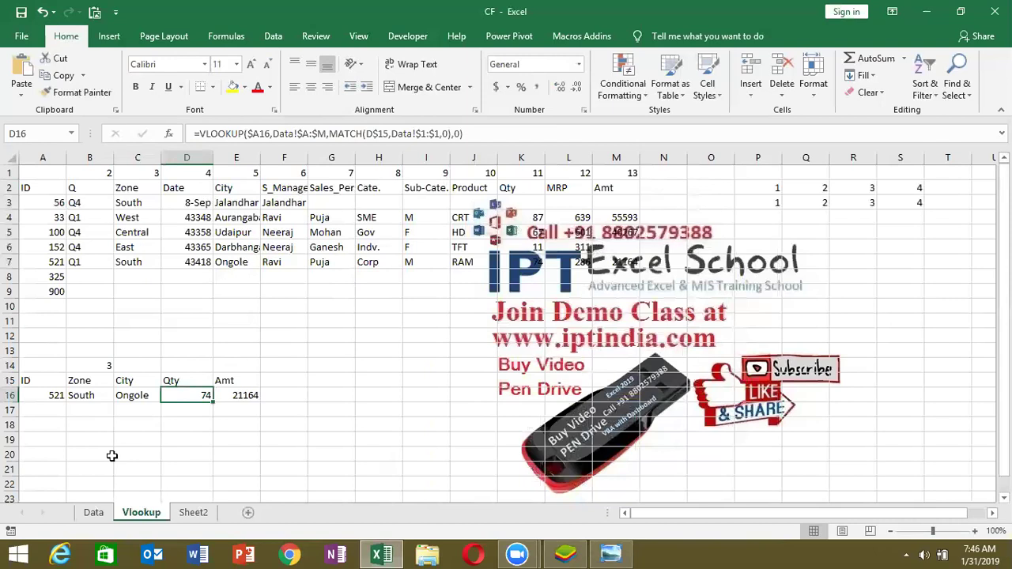
click(292, 556)
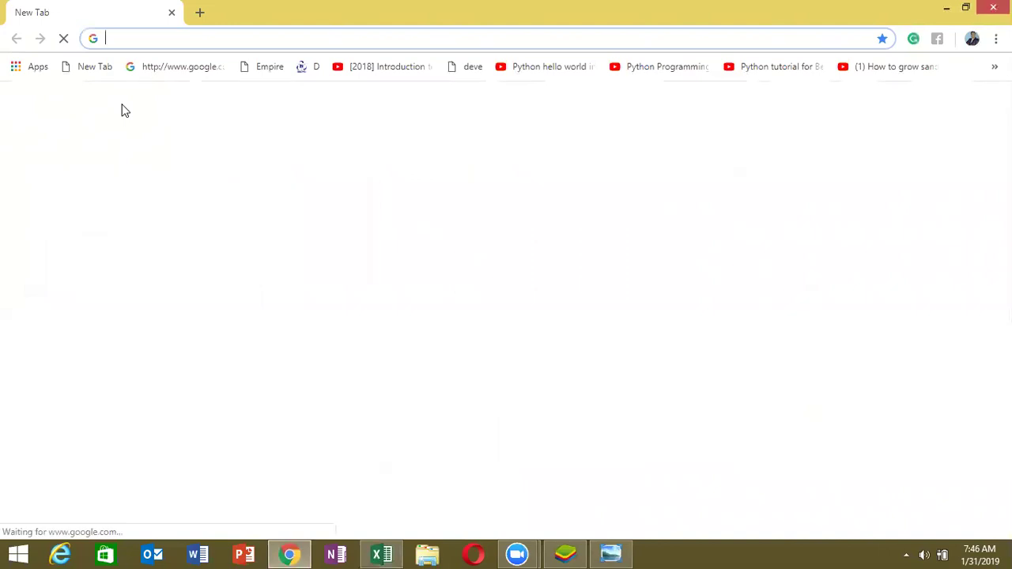
- Go to gmail.com in a new Chrome tab to reach the Gmail inbox
text(gm)
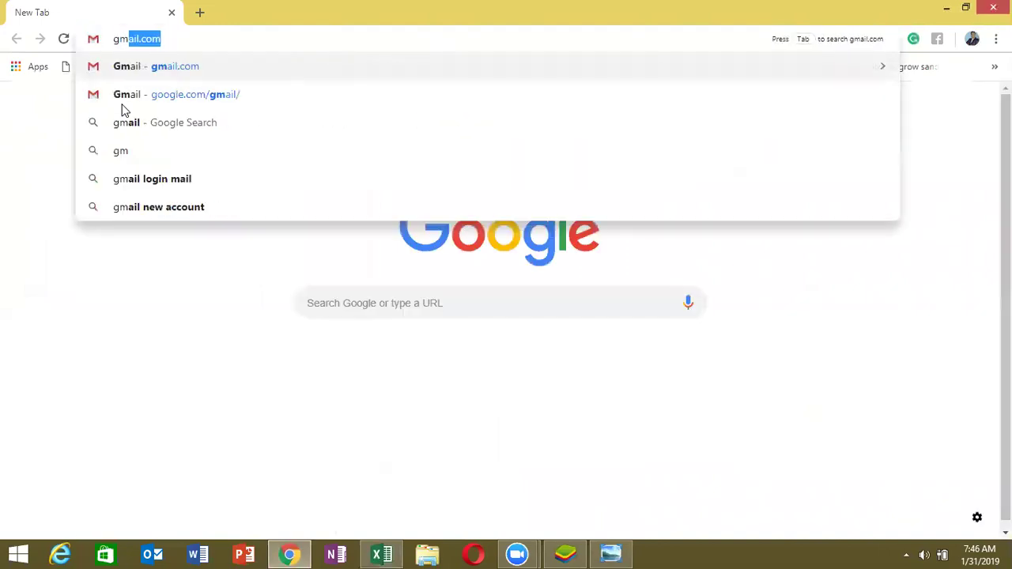
key(Return)
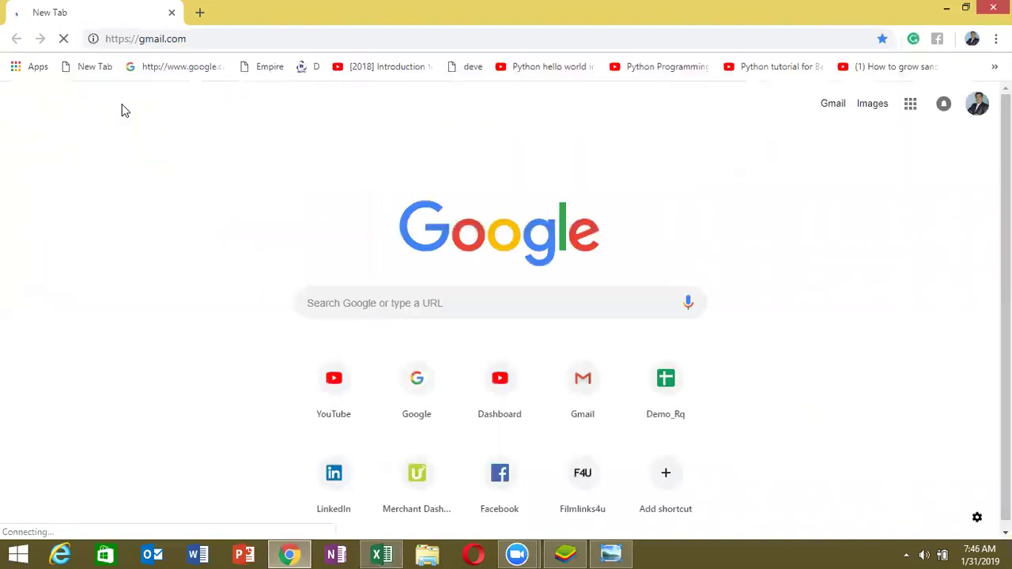